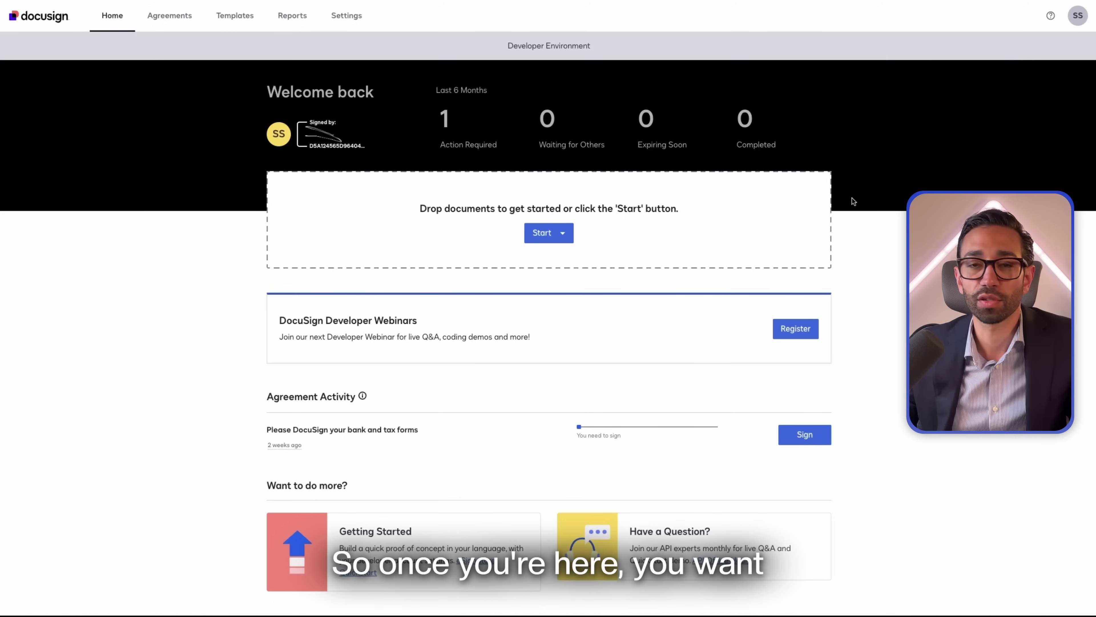
Step: Start a new envelope and upload the offer letter and Bank information.docx from the computer
click(555, 235)
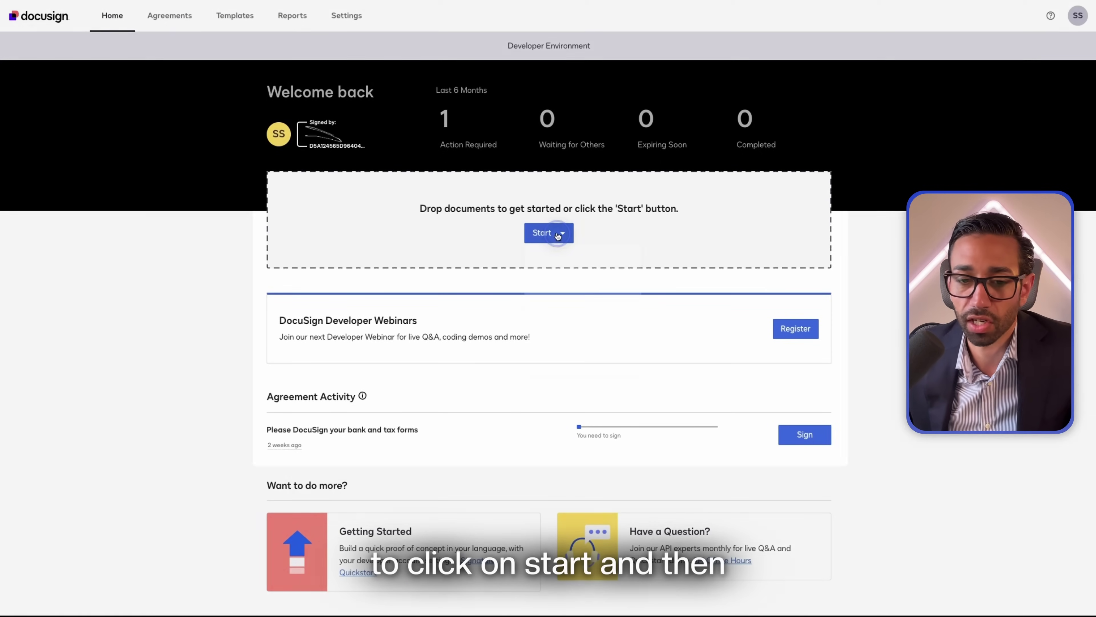
mouse_move(581, 275)
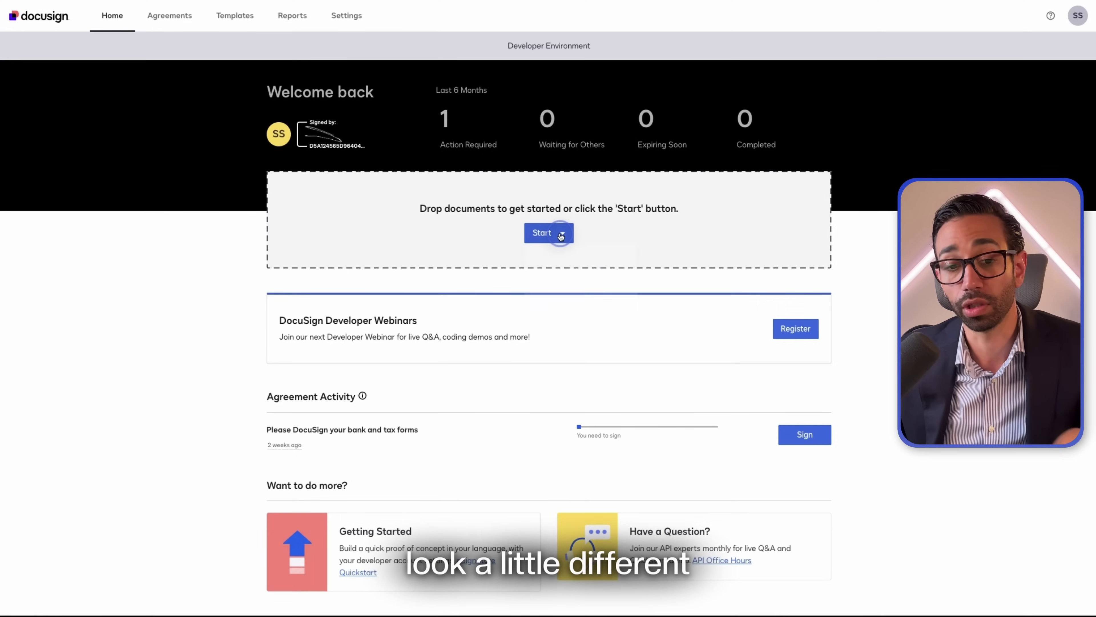
click(561, 236)
mouse_move(646, 274)
click(711, 276)
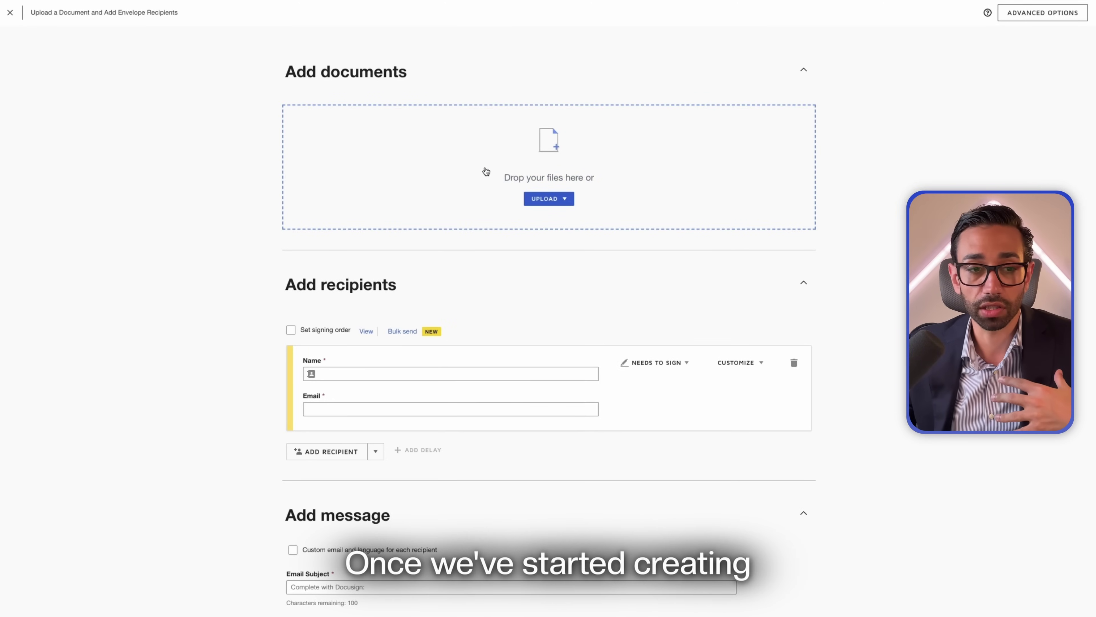
click(554, 195)
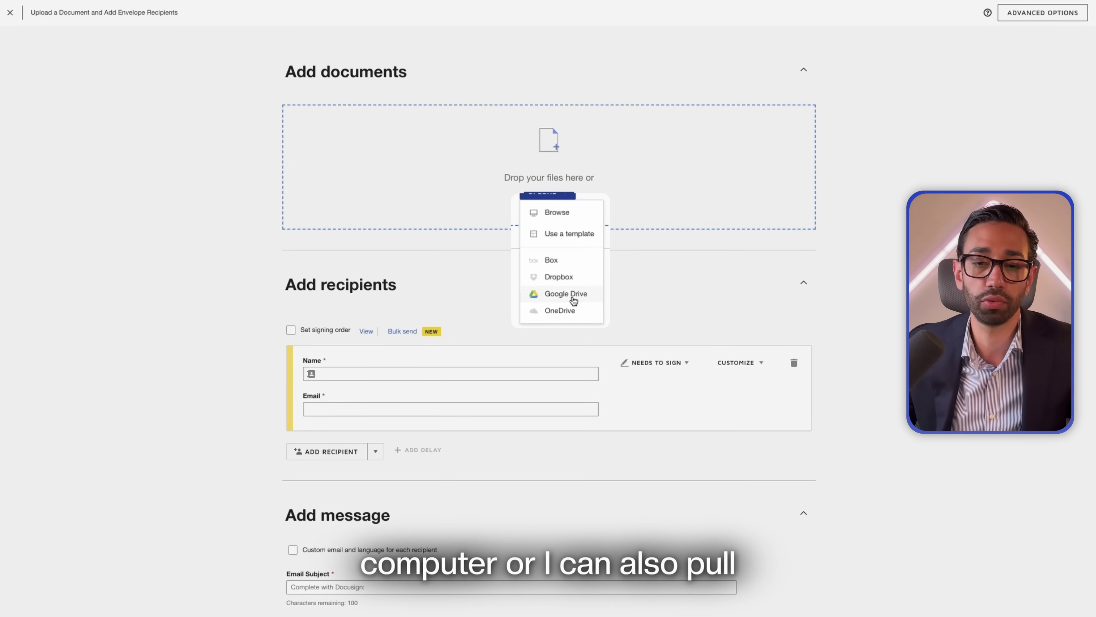
click(557, 217)
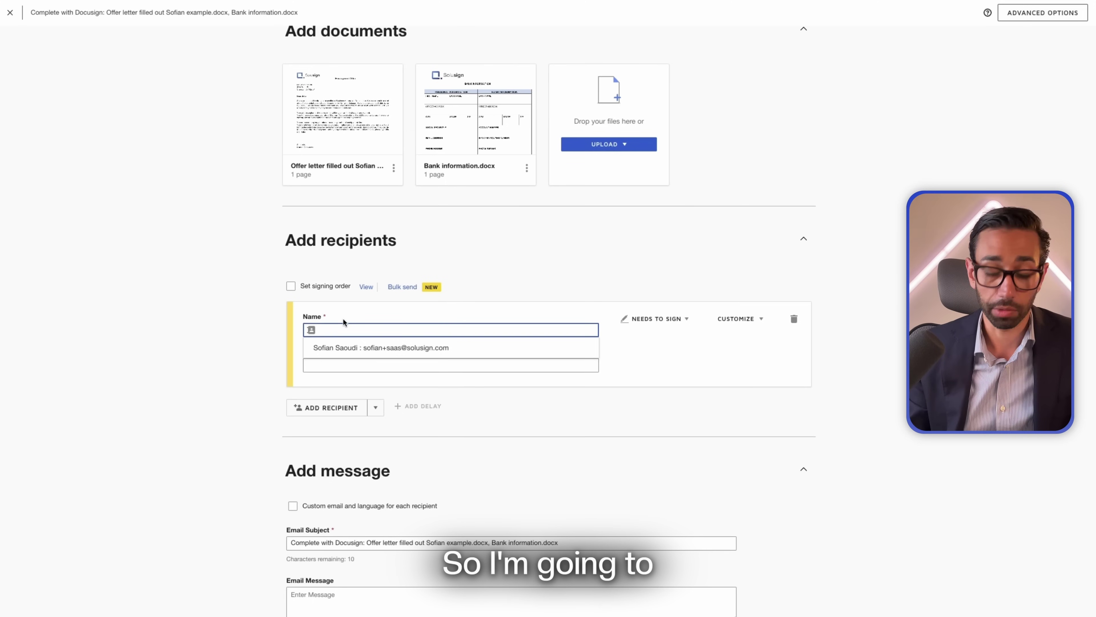
Step: Enter the candidate's name and email as the first recipient
text(ofian)
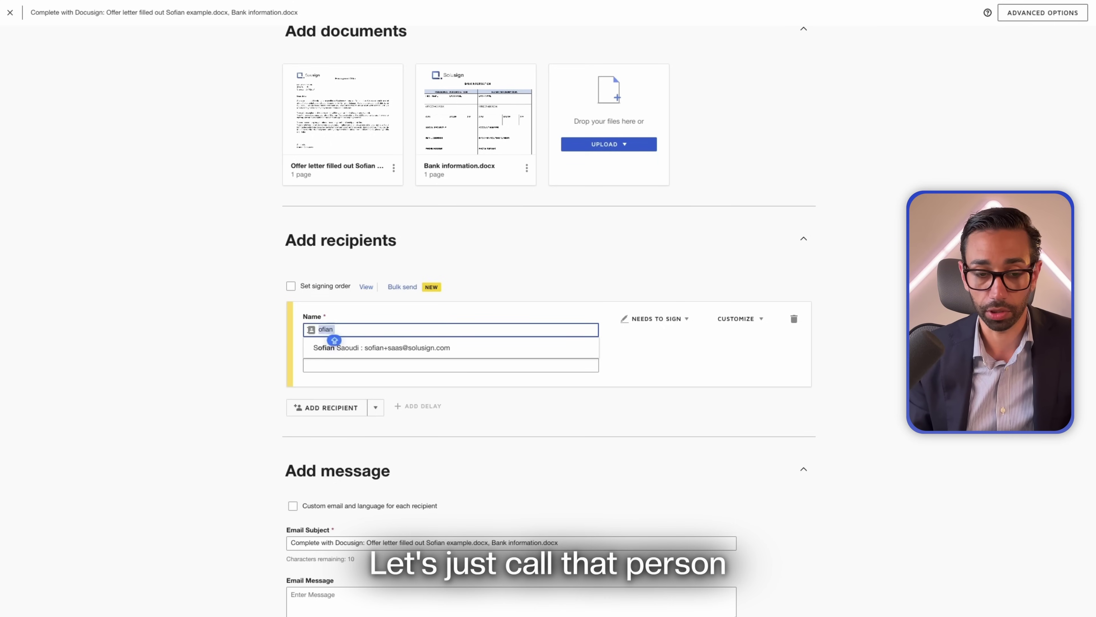
text( Candidate)
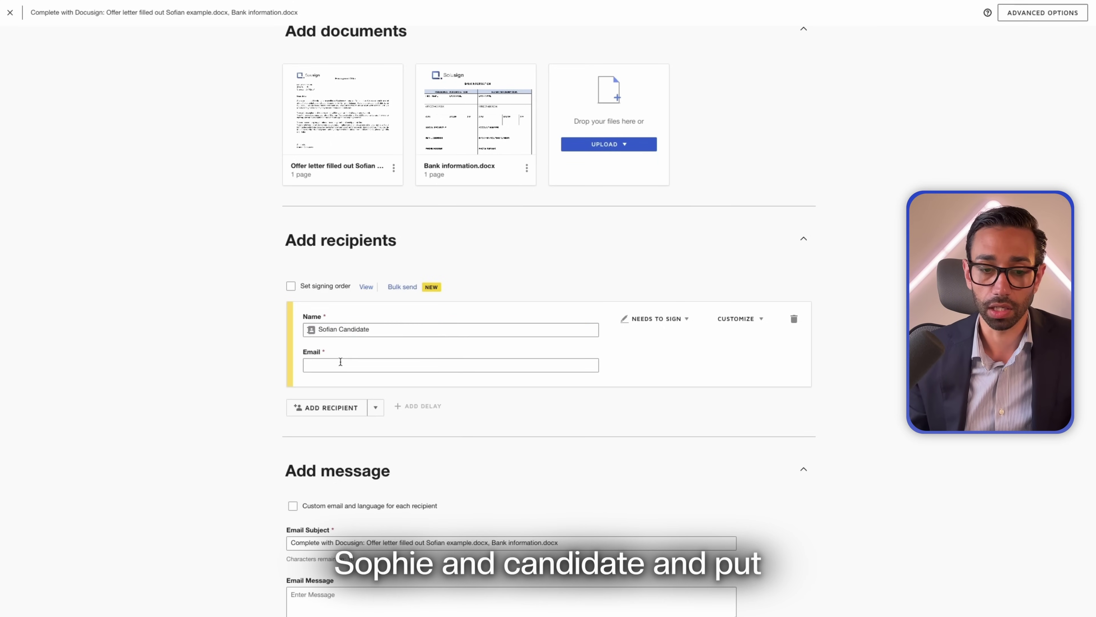
click(340, 364)
key(ctrl+v)
Step: Add a second recipient with the HR signer's name and email
click(335, 407)
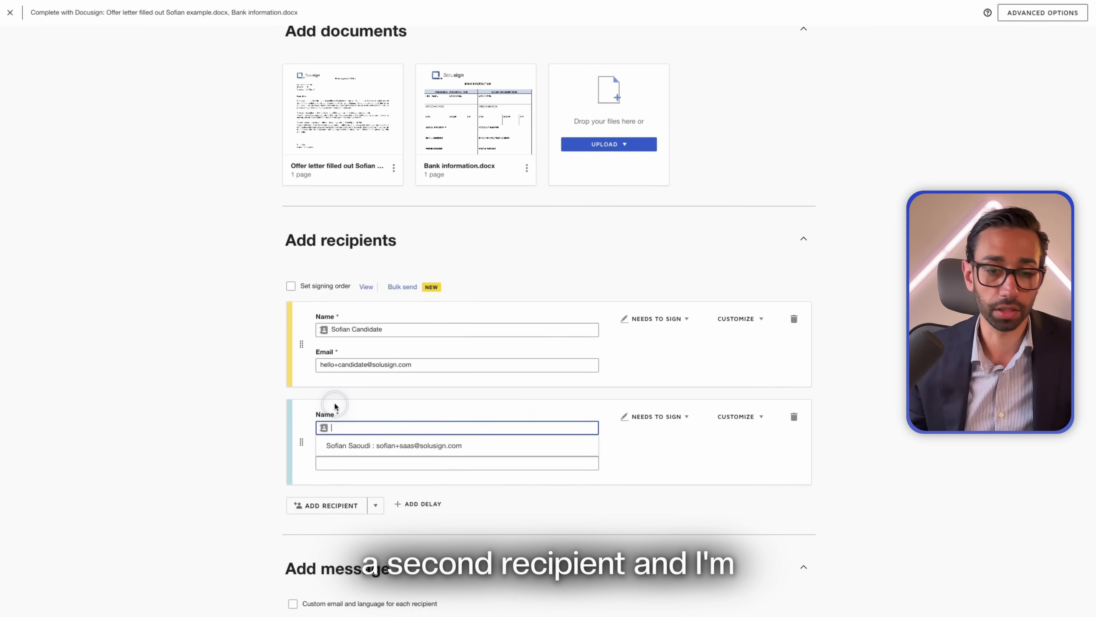
text(ofian HR)
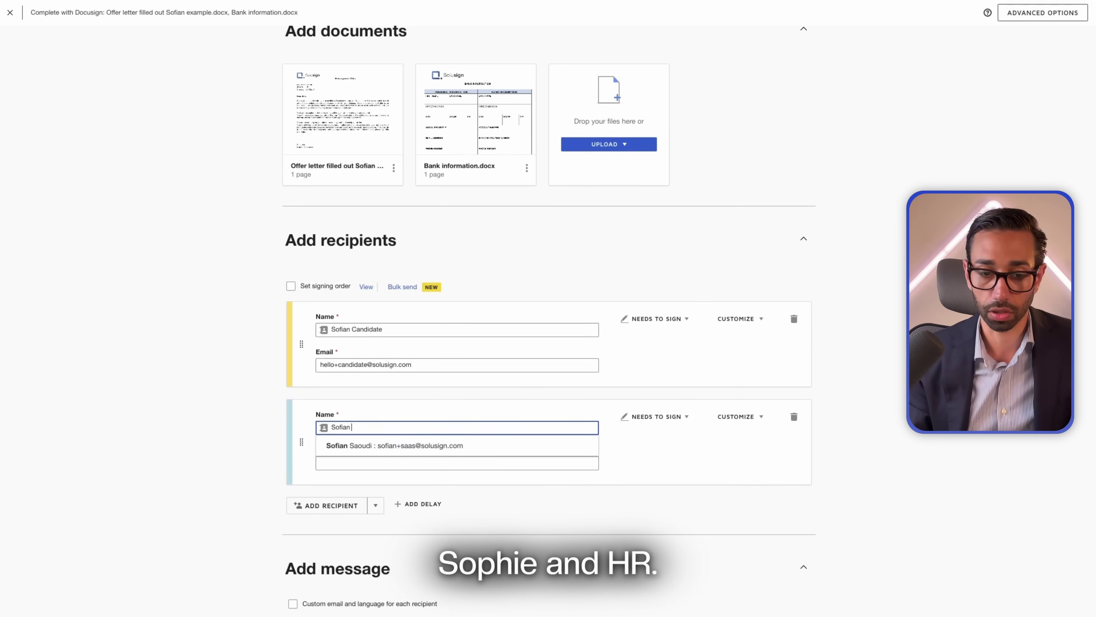
key(Return)
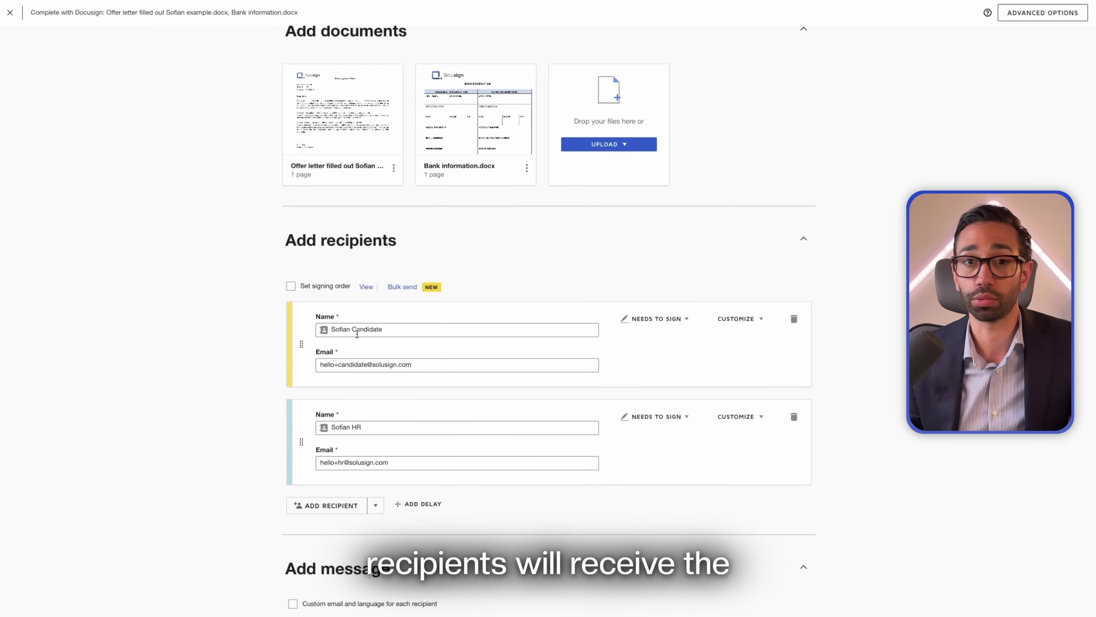
Step: Turn on the signing order with the candidate first and HR second, keeping the candidate's action as Needs to Sign
click(291, 287)
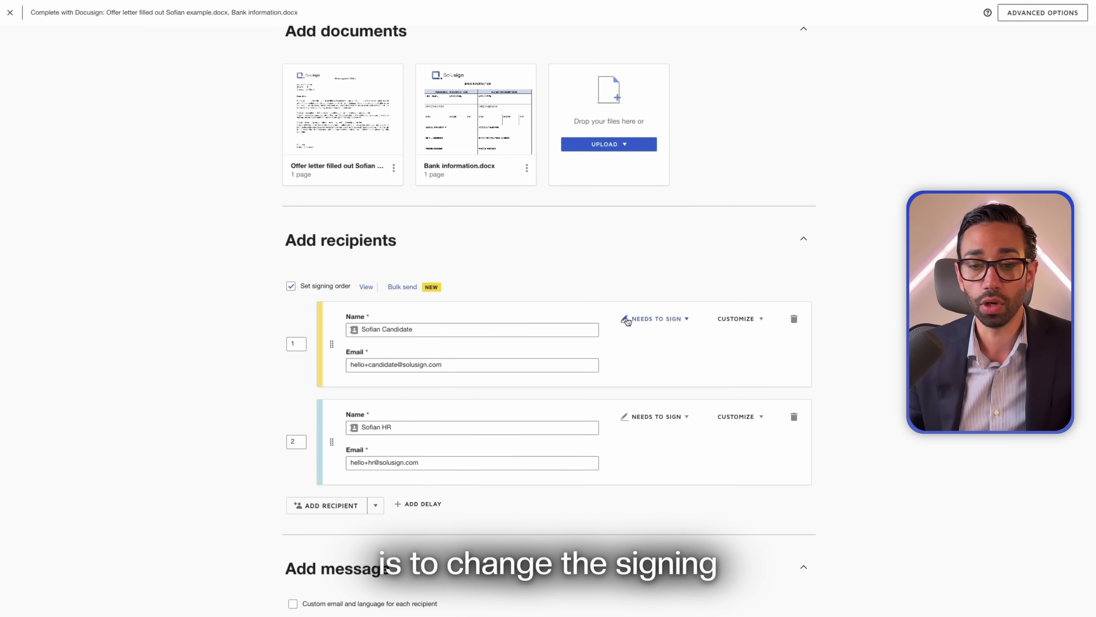
click(681, 321)
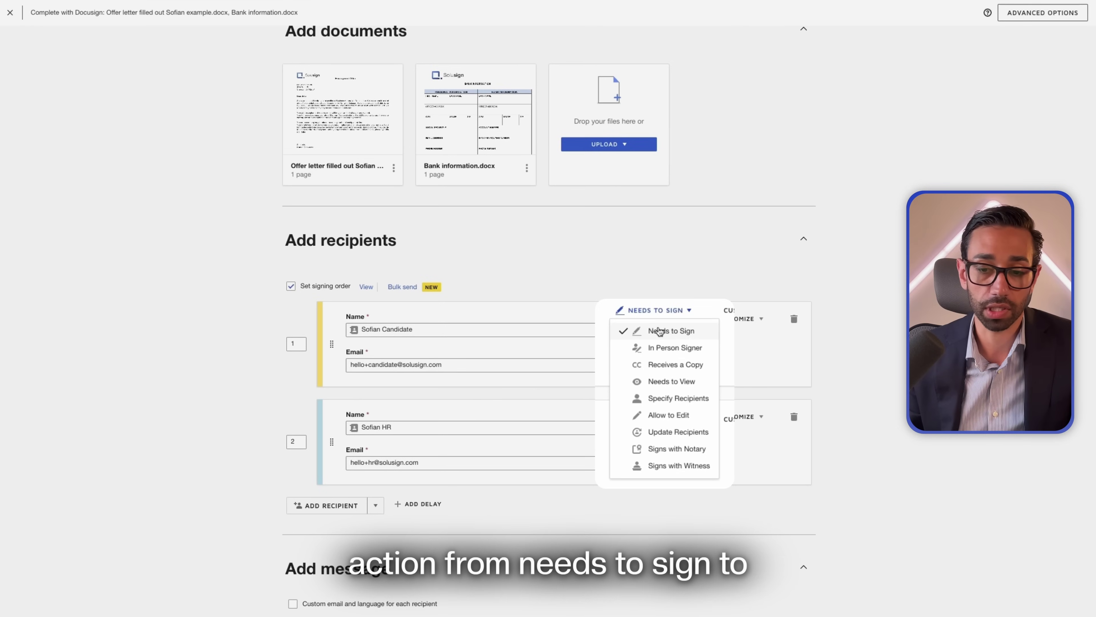
click(739, 336)
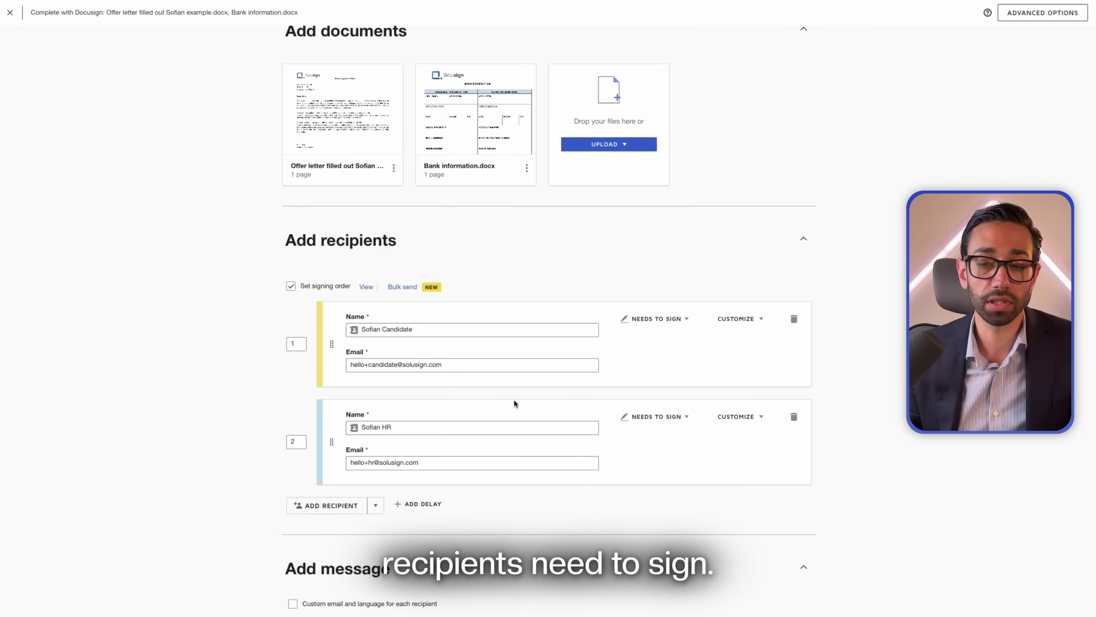
scroll(334, 407, down, 4)
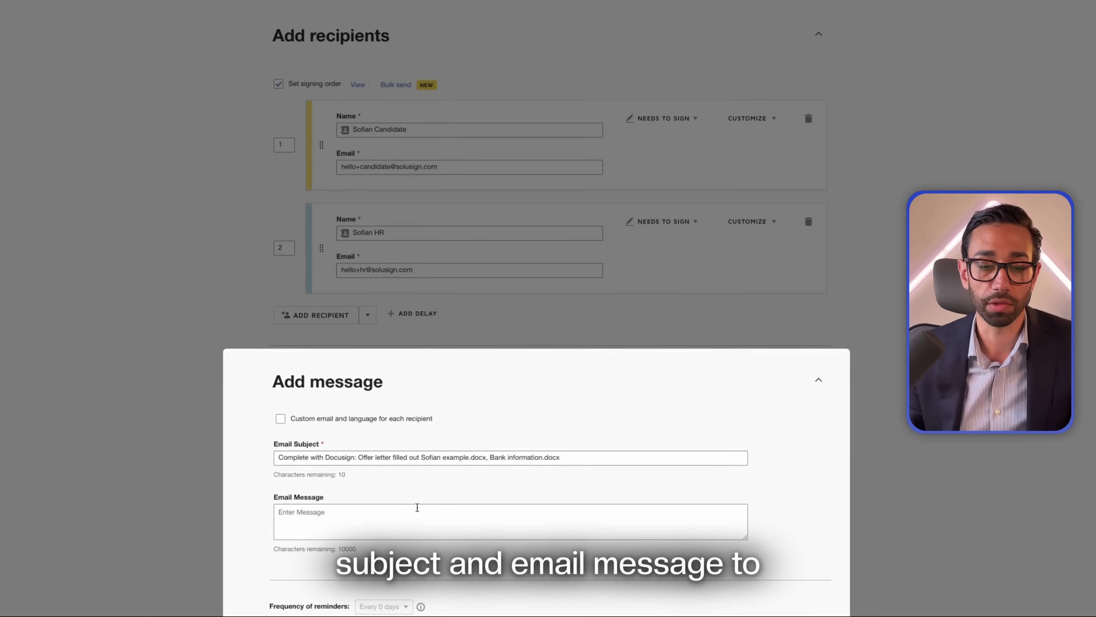
click(418, 510)
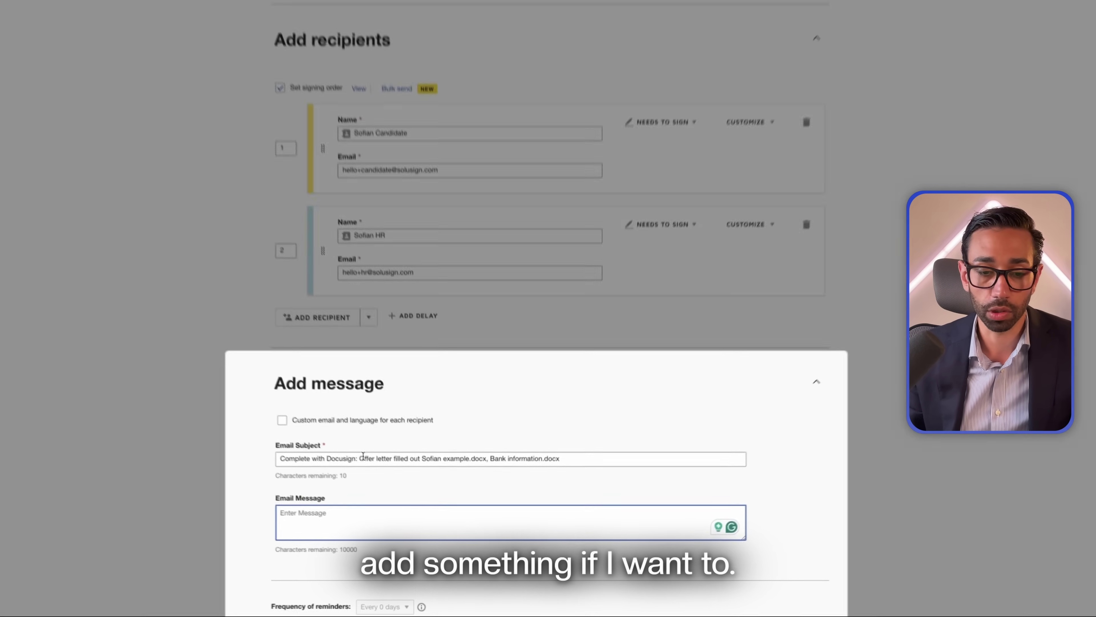
Step: Turn on auto reminders in the envelope's advanced options, with the first reminder after 5 days and repeats every 2 days
click(1033, 11)
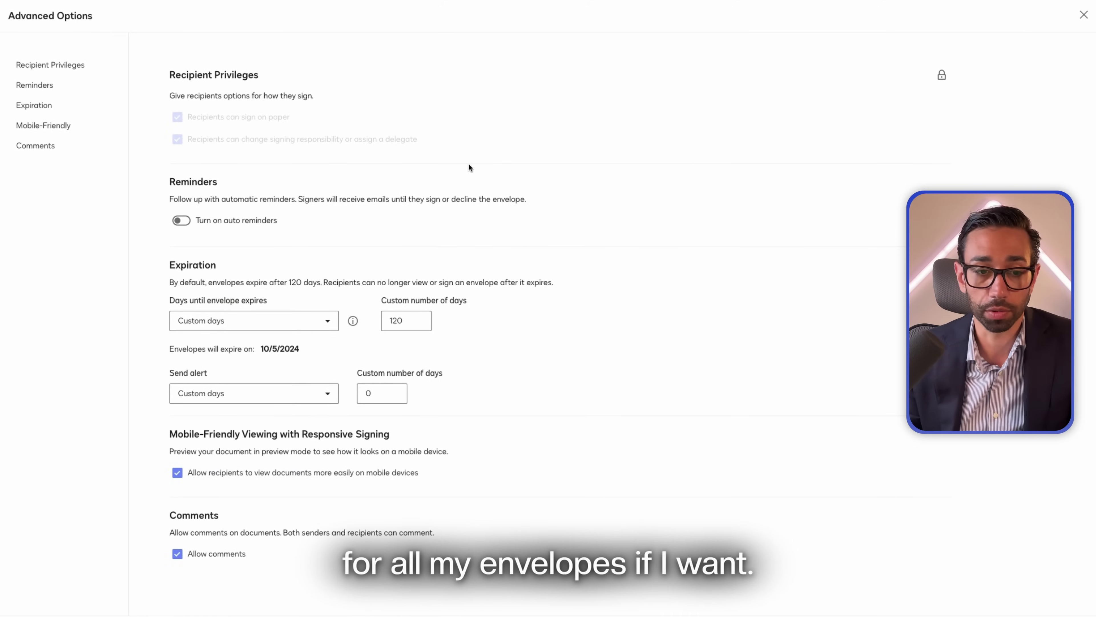
click(183, 220)
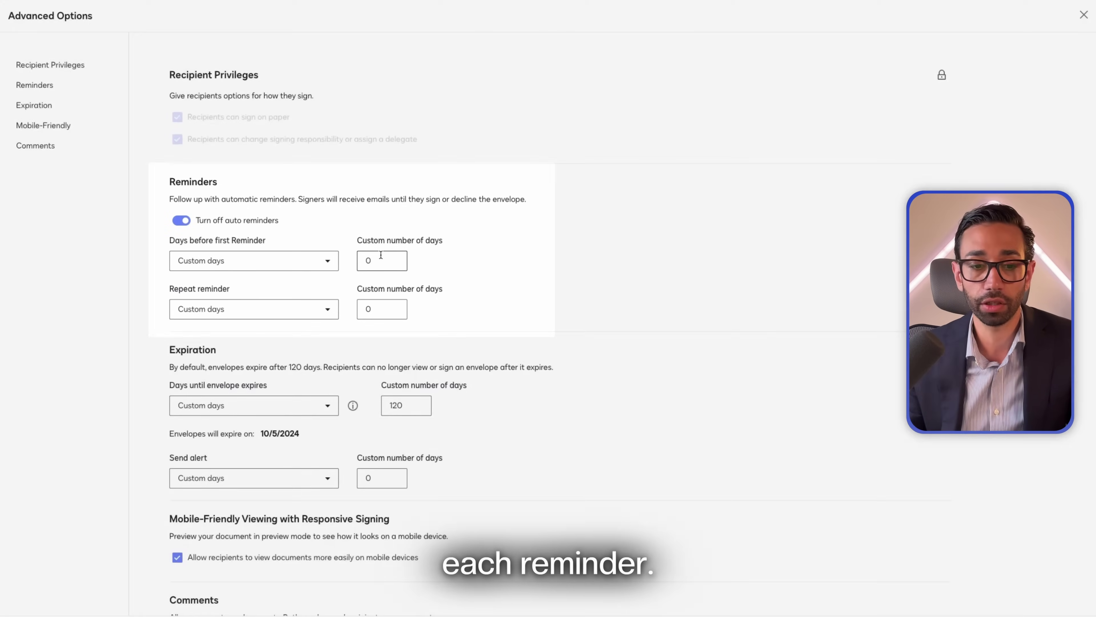
double_click(366, 308)
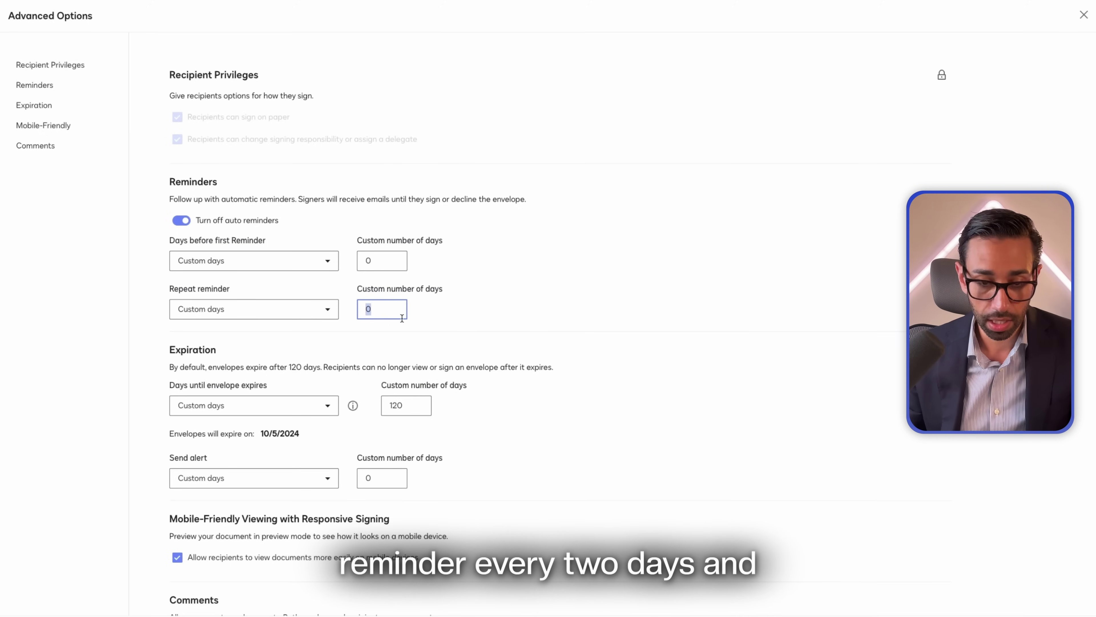
text(2)
click(397, 259)
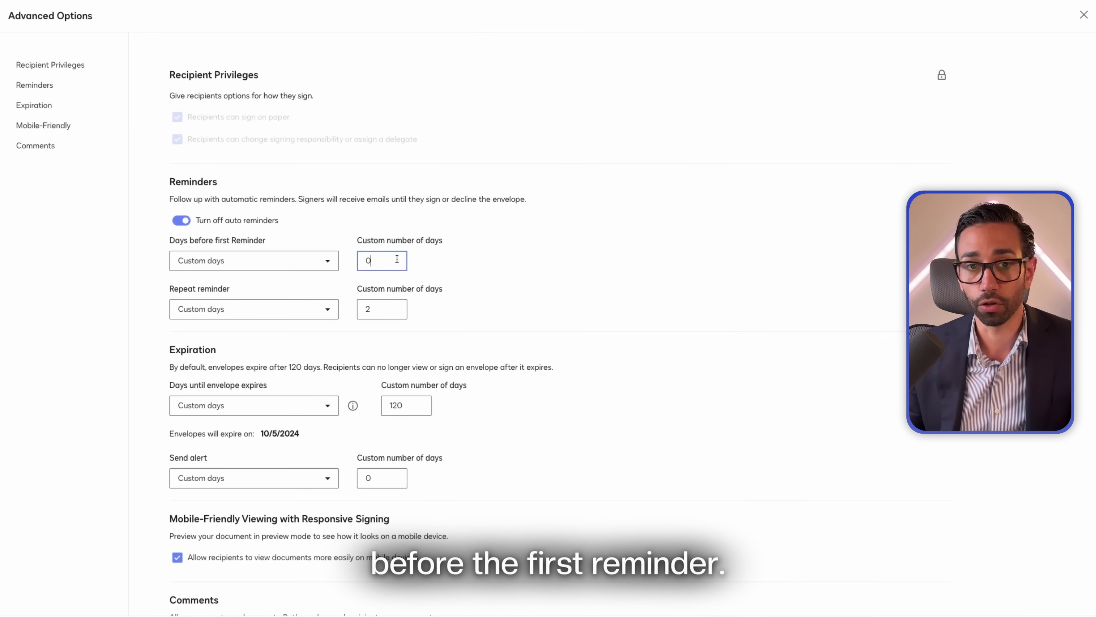
drag(397, 259, 350, 256)
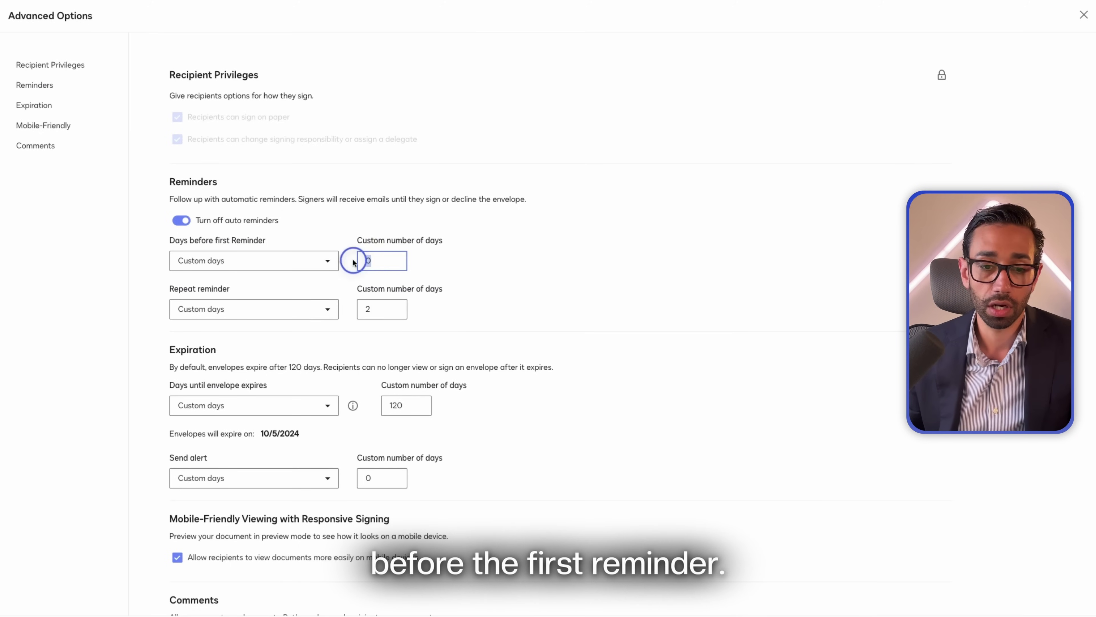
click(497, 254)
scroll(497, 255, down, 2)
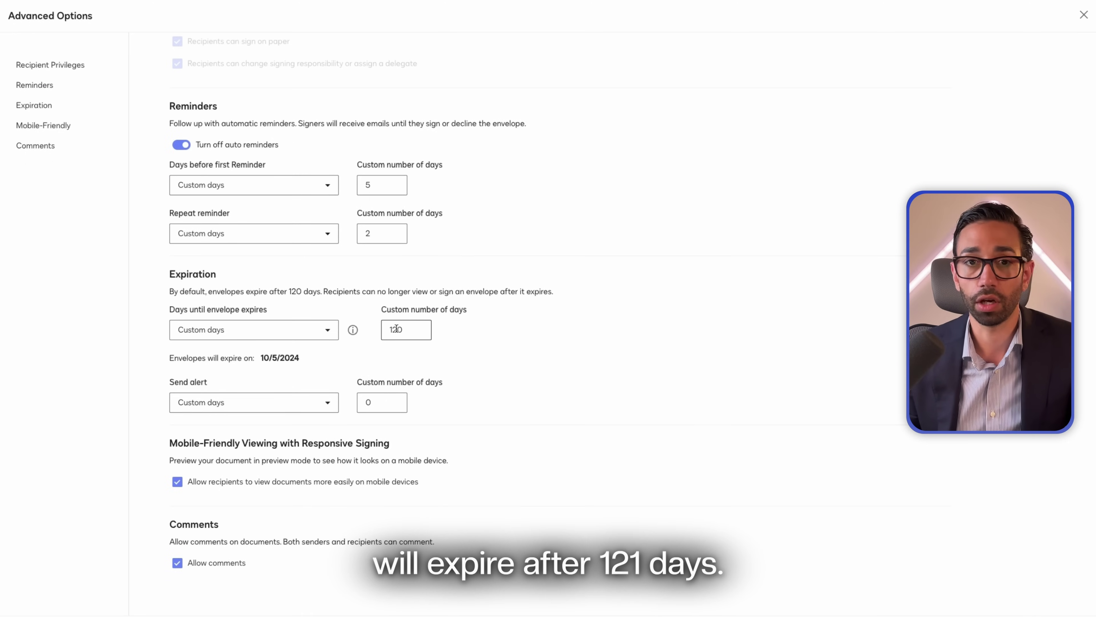
scroll(421, 348, down, 2)
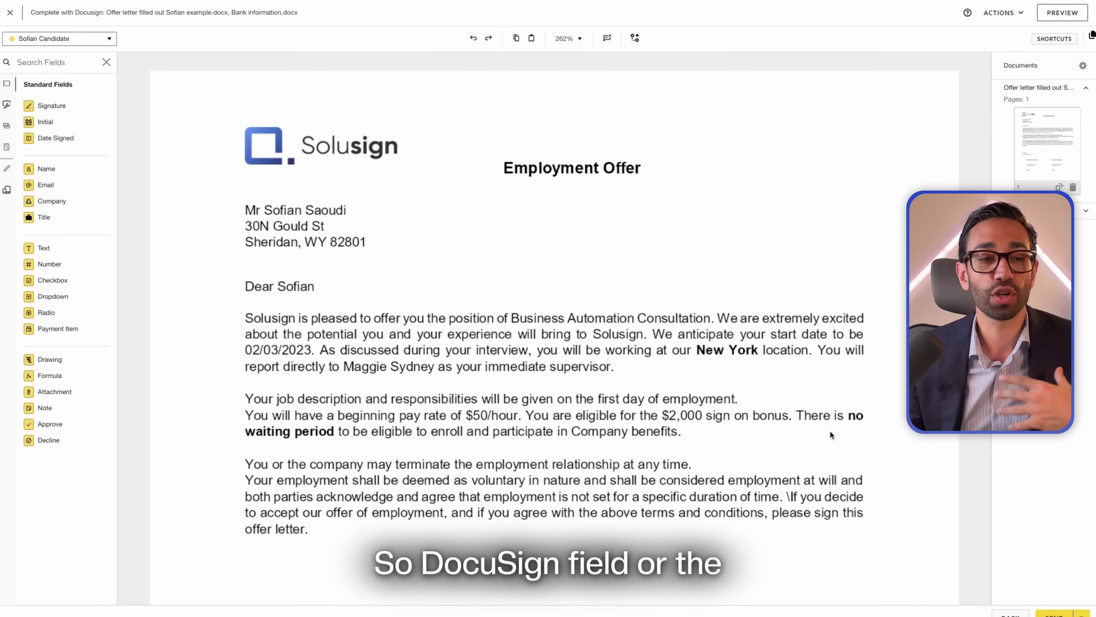
Step: Place one trial signature field for the candidate and another for HR side by side near the offer letter's address block
scroll(759, 276, down, 1)
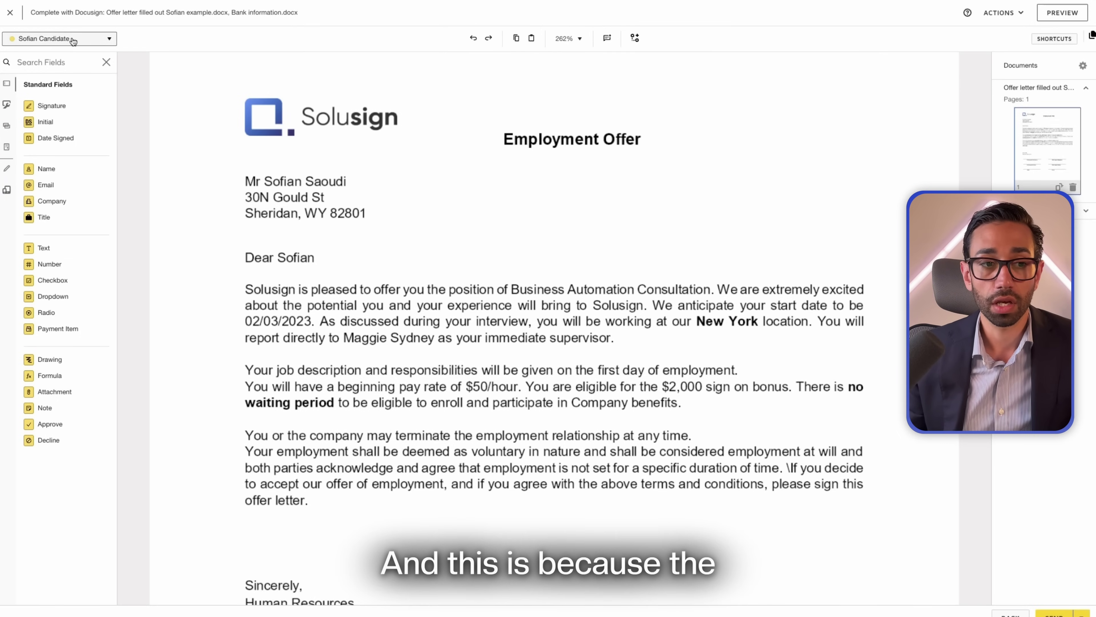
mouse_move(34, 107)
mouse_down()
mouse_move(195, 79)
mouse_move(332, 138)
mouse_move(355, 206)
mouse_up()
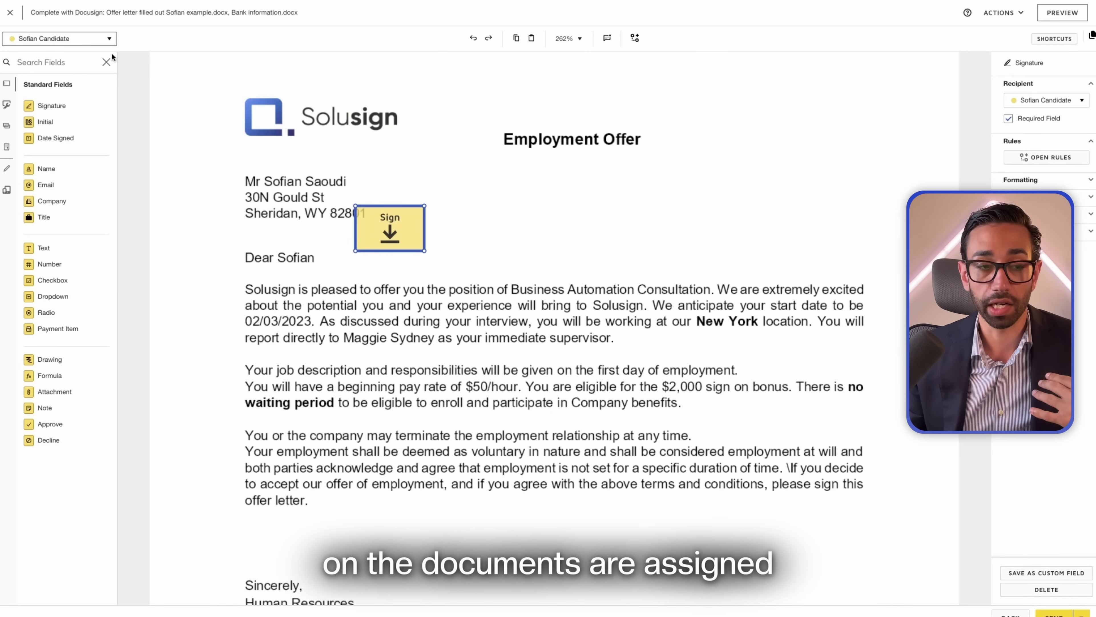
click(35, 40)
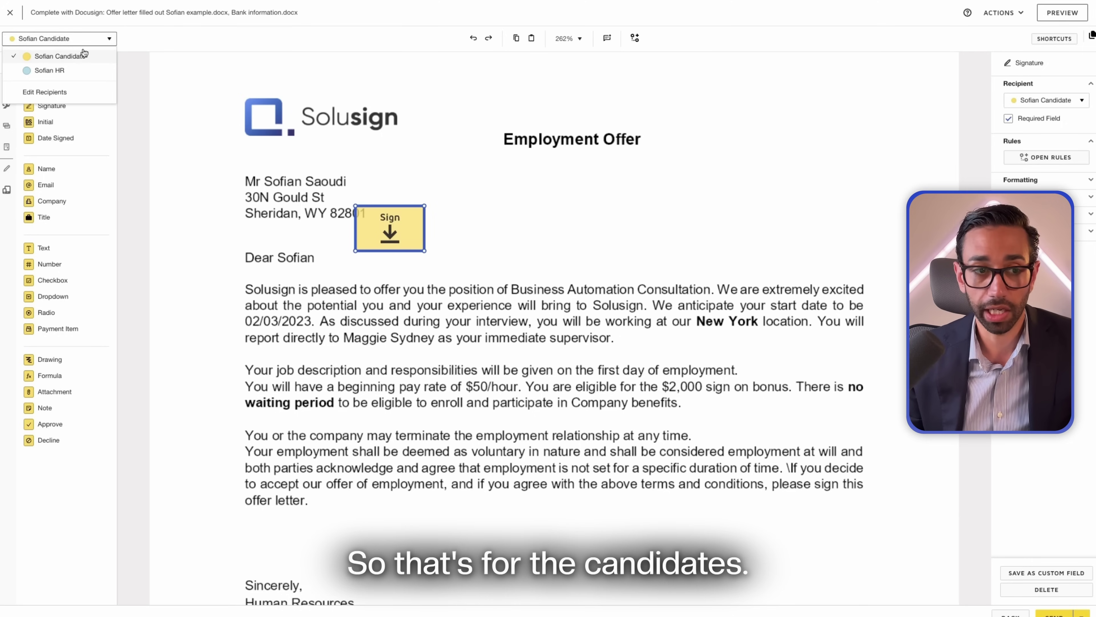
click(50, 70)
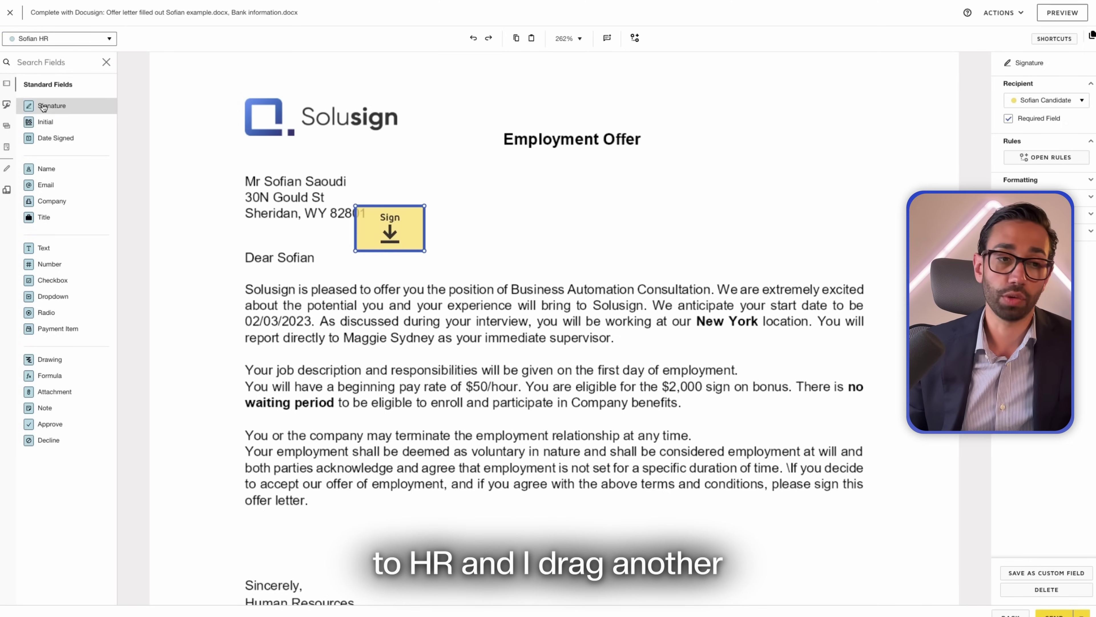
mouse_move(44, 107)
mouse_down()
mouse_move(171, 86)
mouse_move(448, 171)
mouse_move(454, 207)
mouse_up()
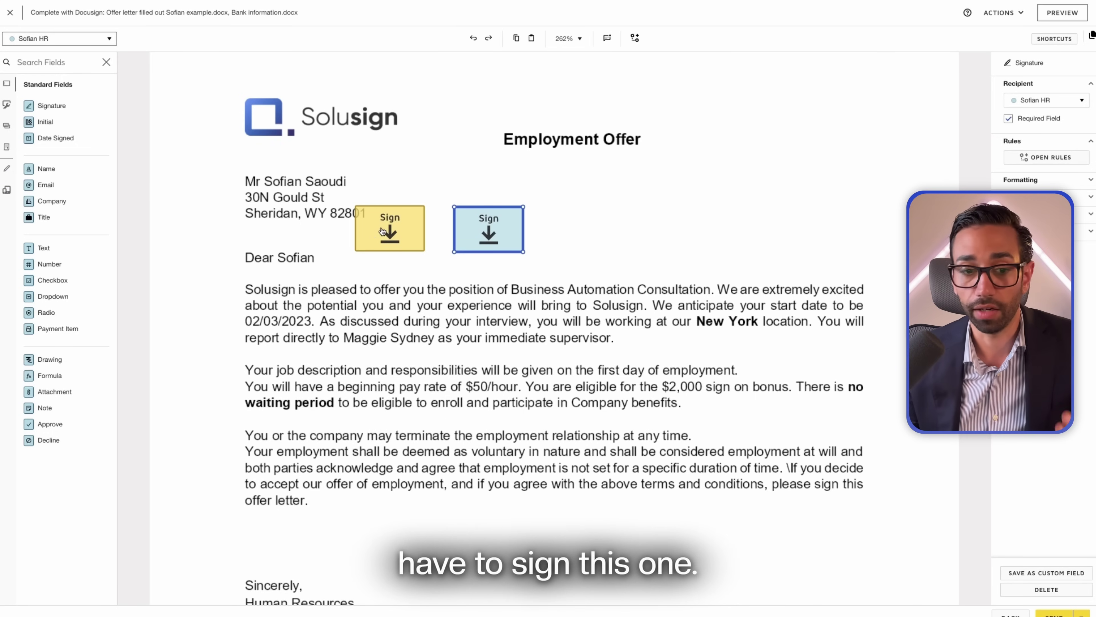
Step: Delete both trial signature fields near the offer letter's address block
click(368, 234)
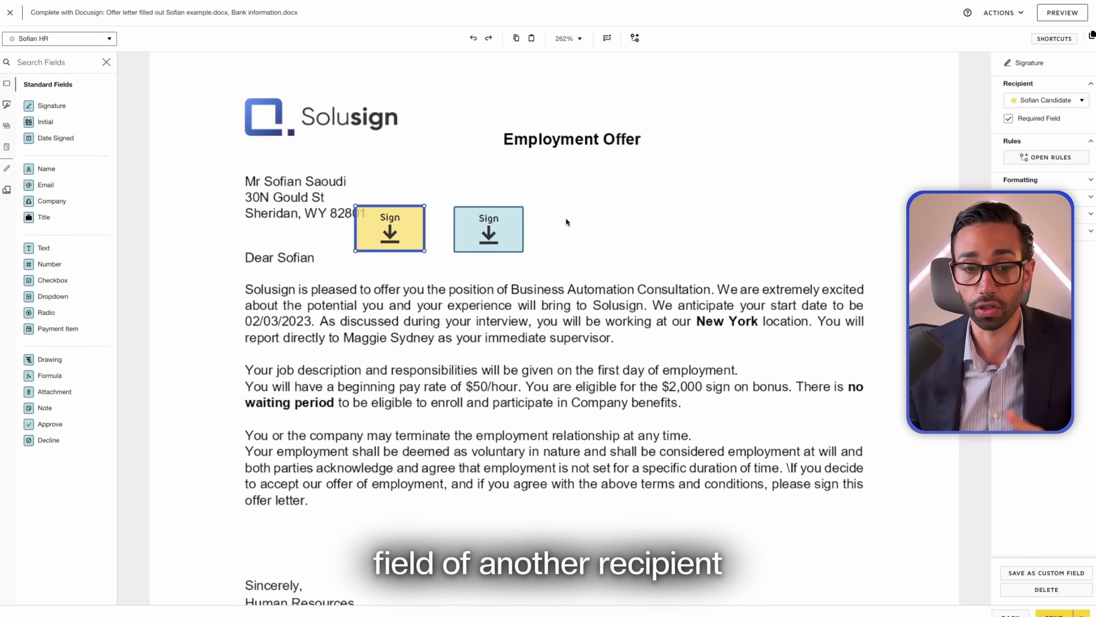
drag(576, 206, 371, 243)
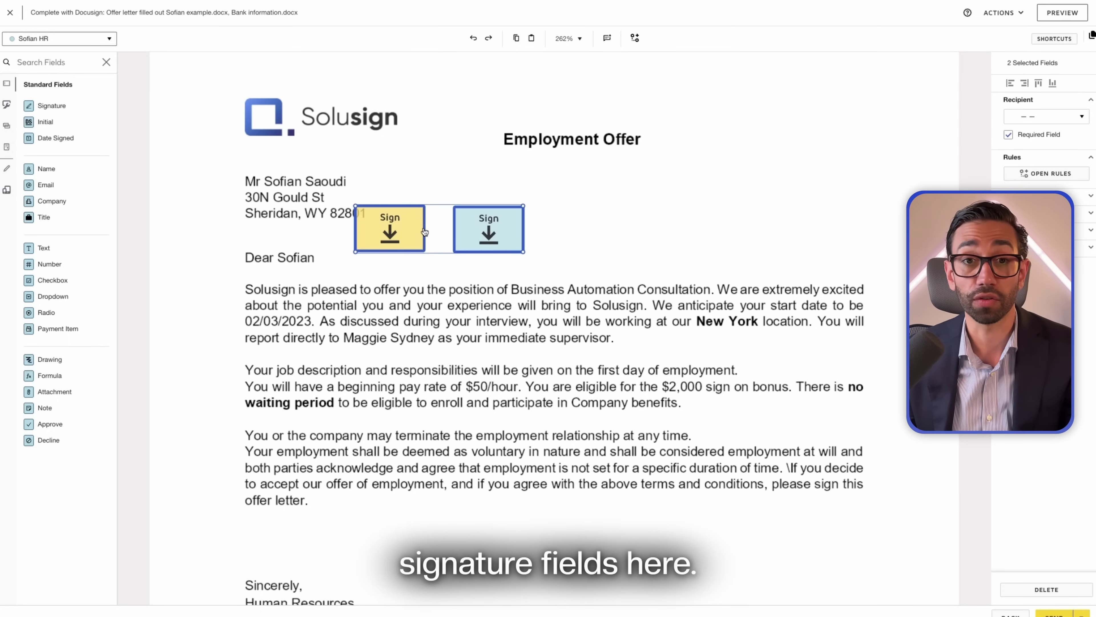
key(Delete)
Step: Assign the candidate a signature field on the Employee's Signature line and a name field on the Employee's Name line
scroll(582, 359, down, 5)
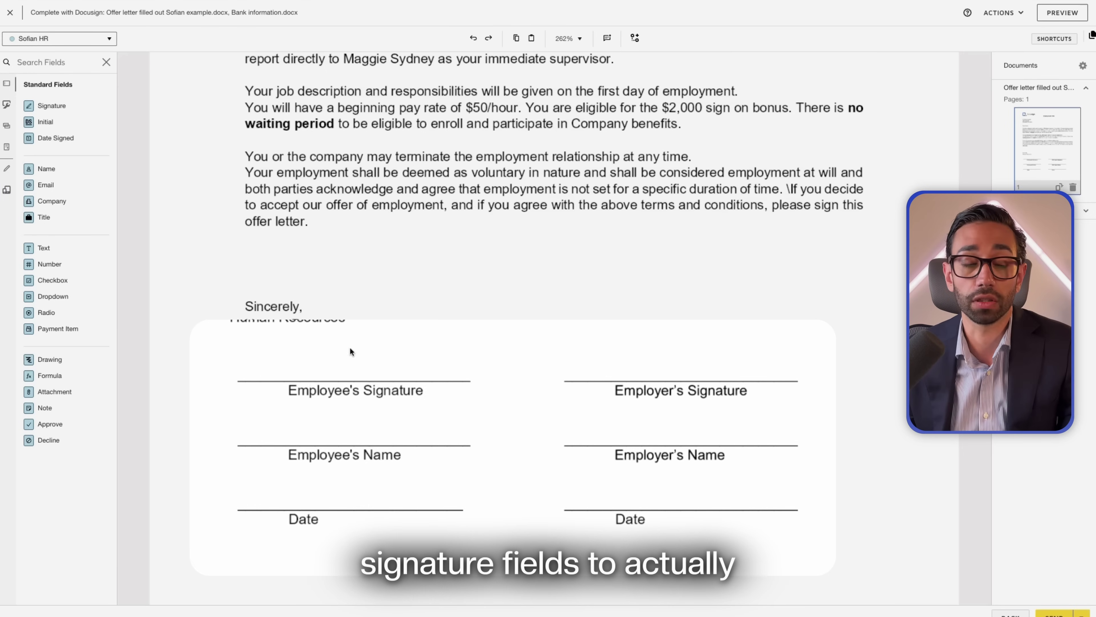
scroll(264, 408, down, 1)
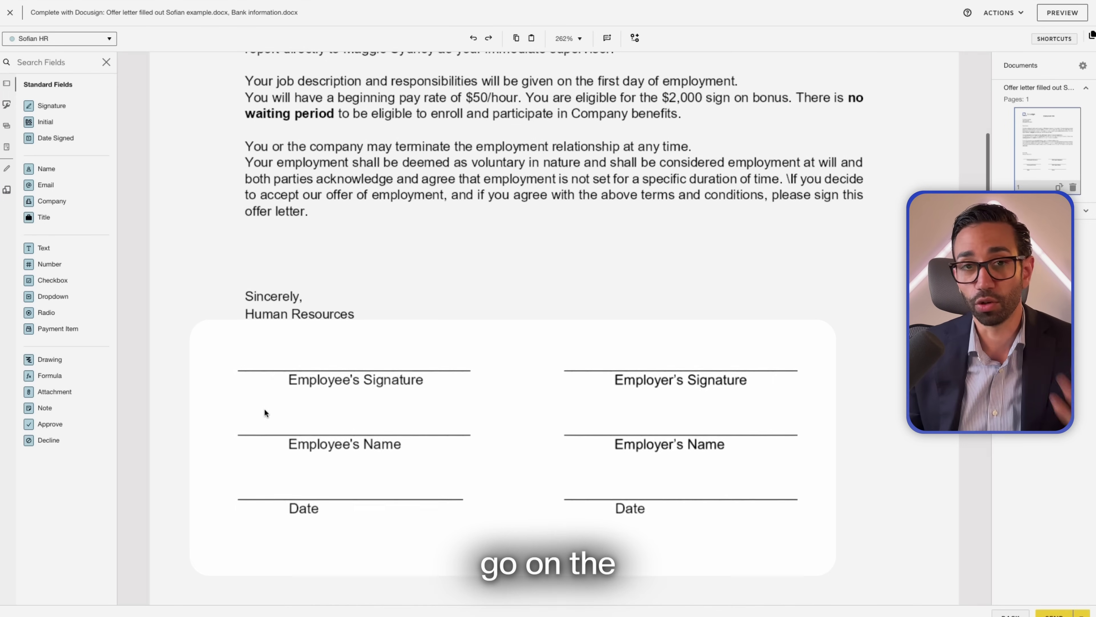
click(91, 39)
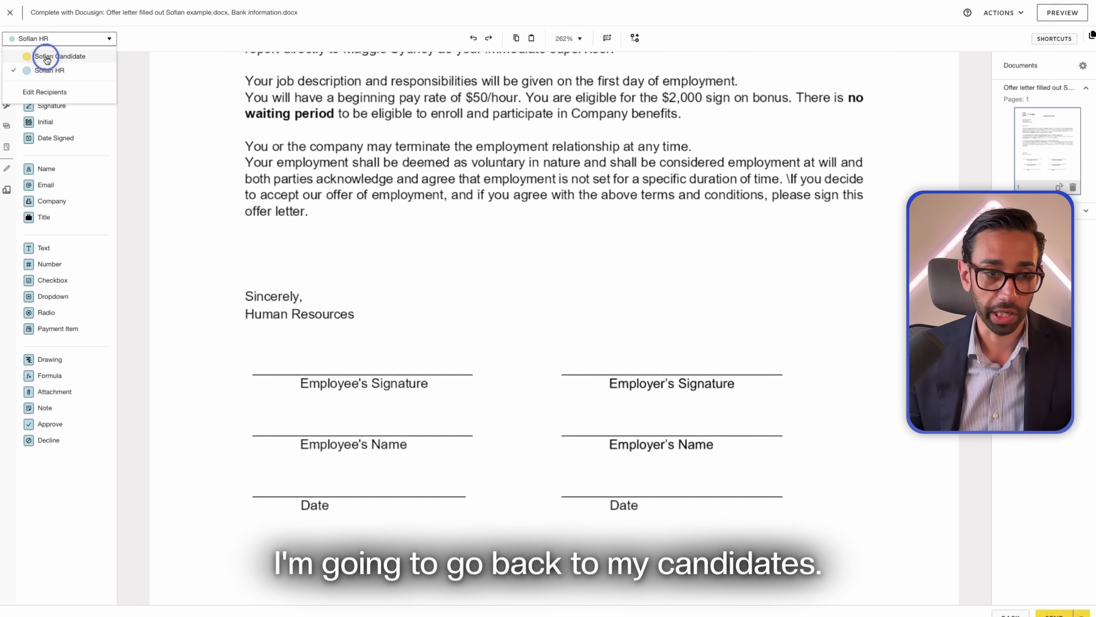
click(47, 58)
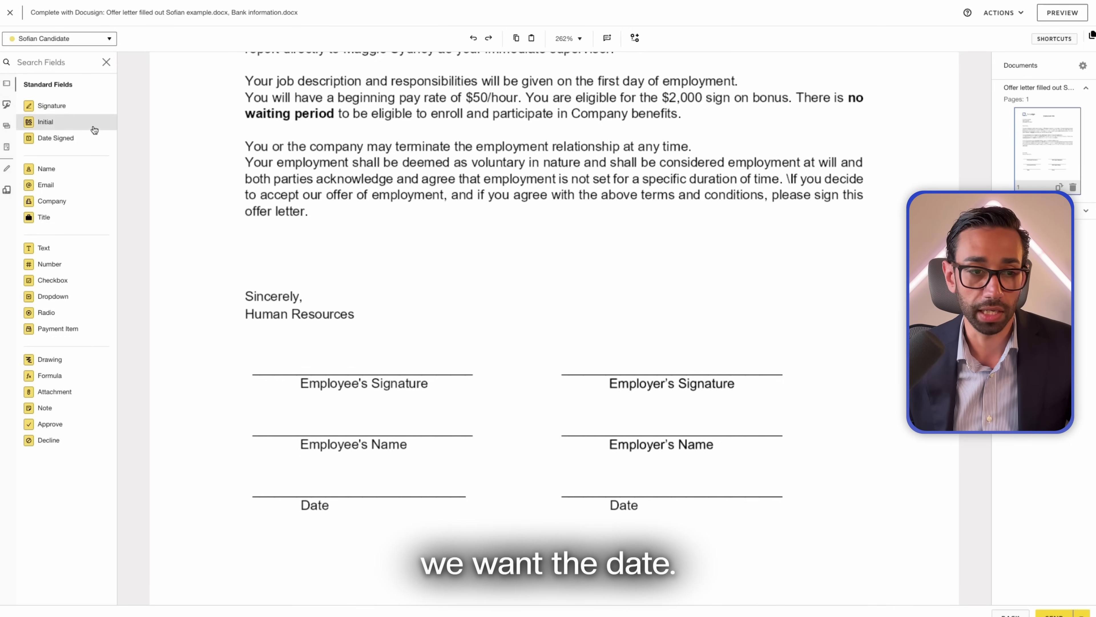
mouse_move(52, 106)
mouse_down()
mouse_move(131, 109)
mouse_move(269, 276)
mouse_move(293, 329)
mouse_move(252, 336)
mouse_up()
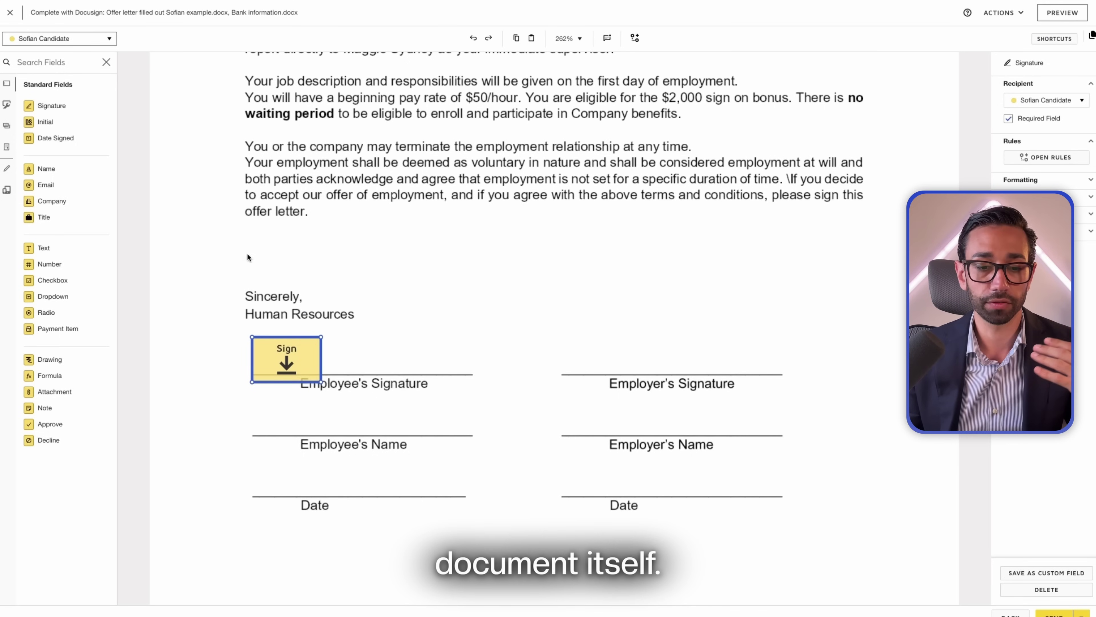
drag(237, 386, 253, 420)
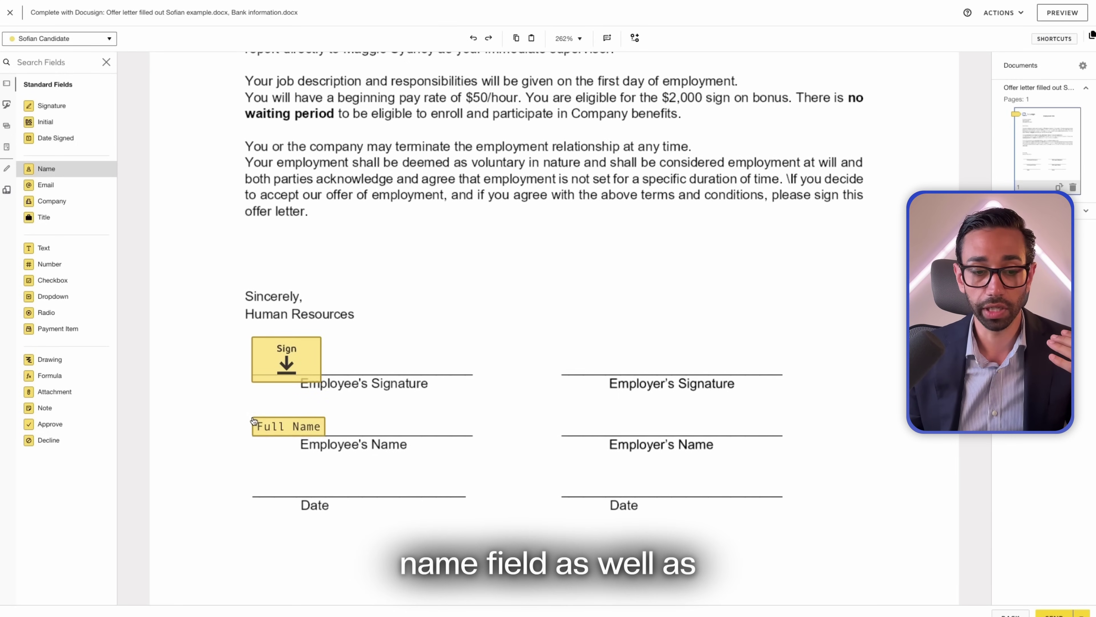
Step: Place a Date Signed field for the candidate on the Date line below the Employee's Name
drag(64, 148, 254, 481)
click(220, 301)
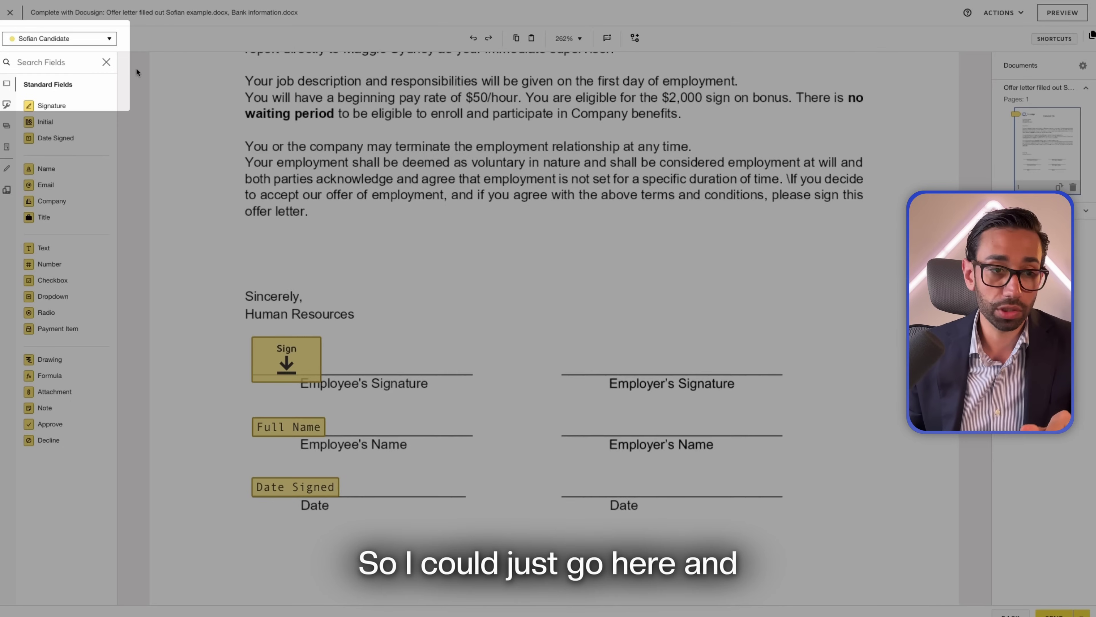
click(89, 44)
click(39, 69)
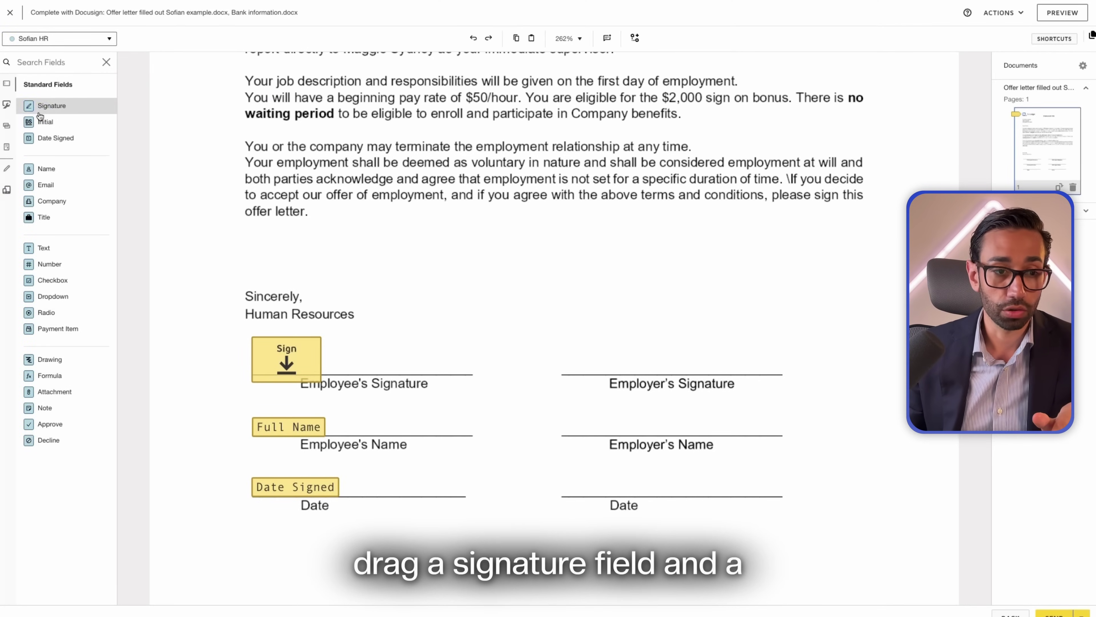
mouse_move(43, 107)
mouse_down()
mouse_move(259, 113)
mouse_move(598, 345)
mouse_up()
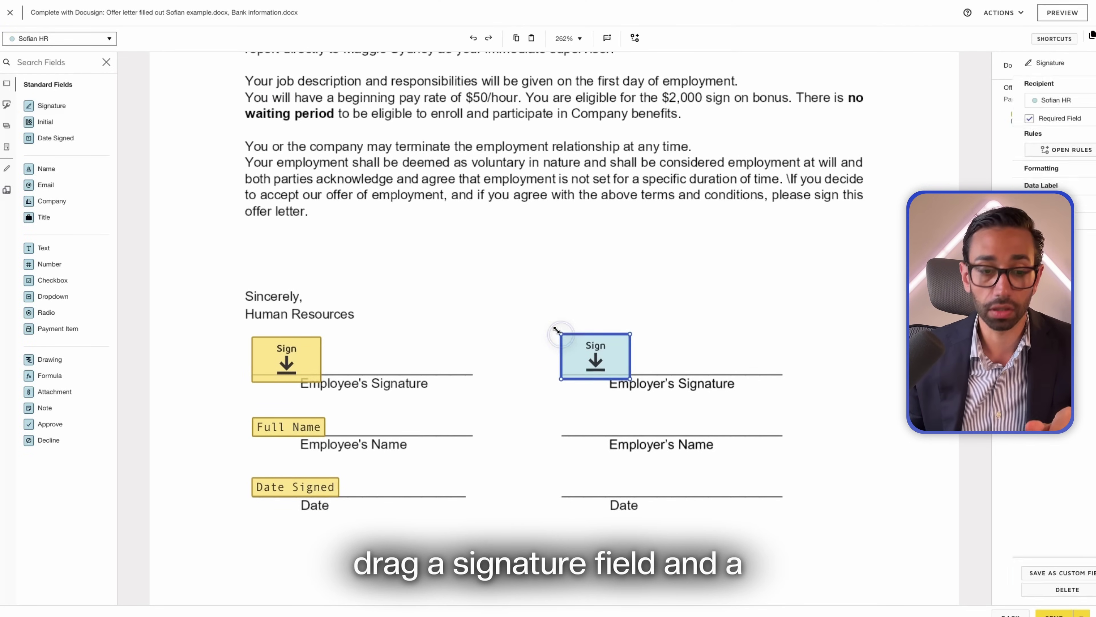
drag(71, 164, 557, 421)
drag(455, 272, 729, 504)
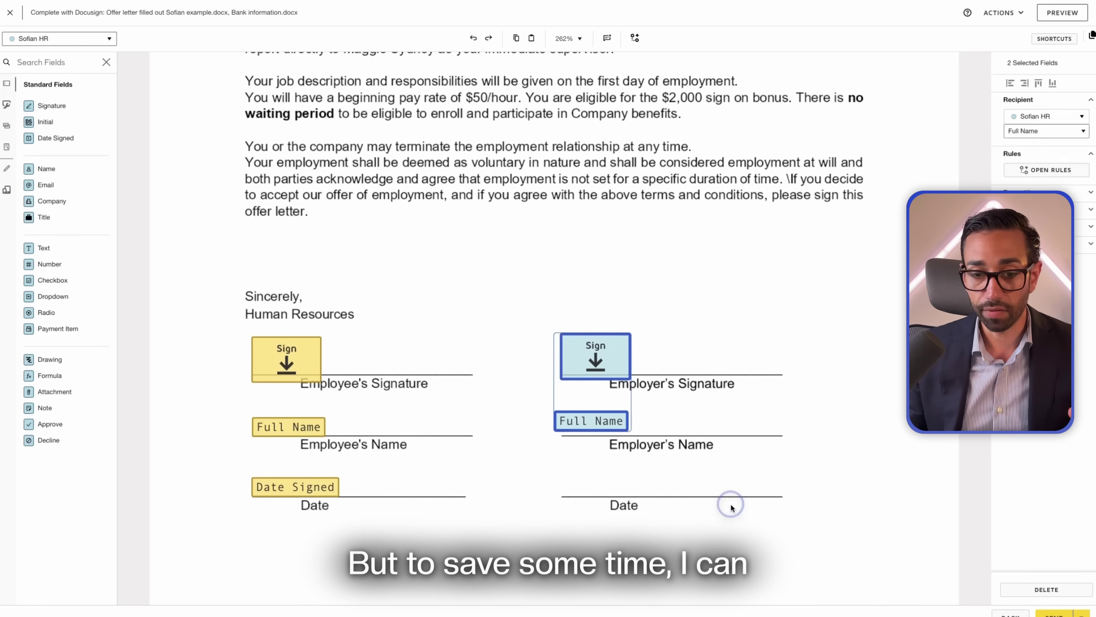
key(Delete)
Step: Duplicate the candidate's signature, name and date fields together and align the copies on the matching employer lines
drag(187, 277, 419, 532)
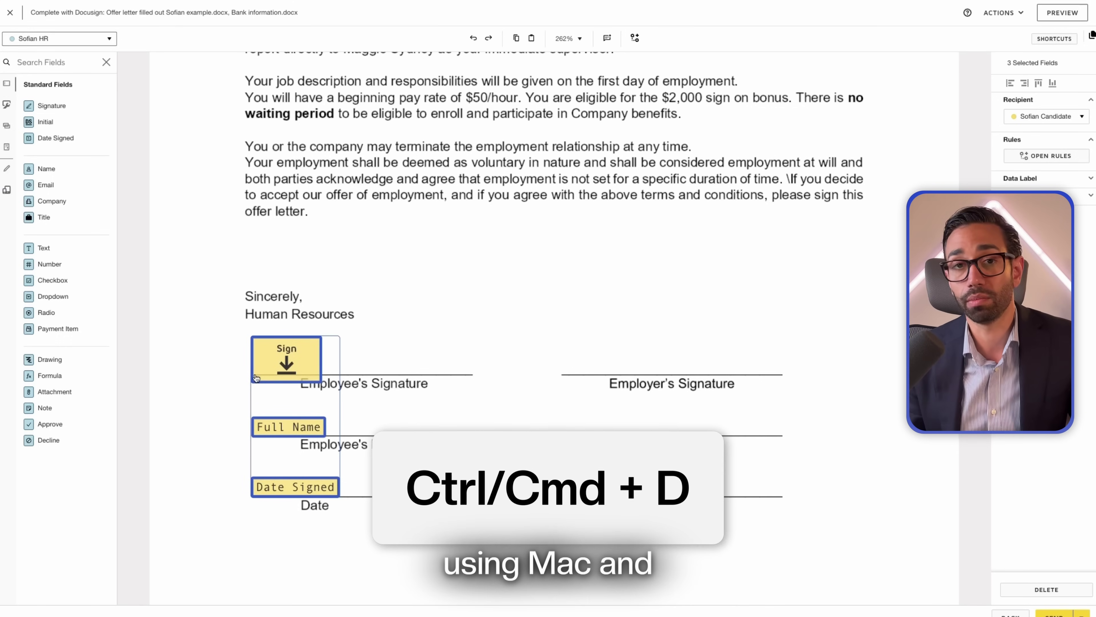
key(ctrl+d)
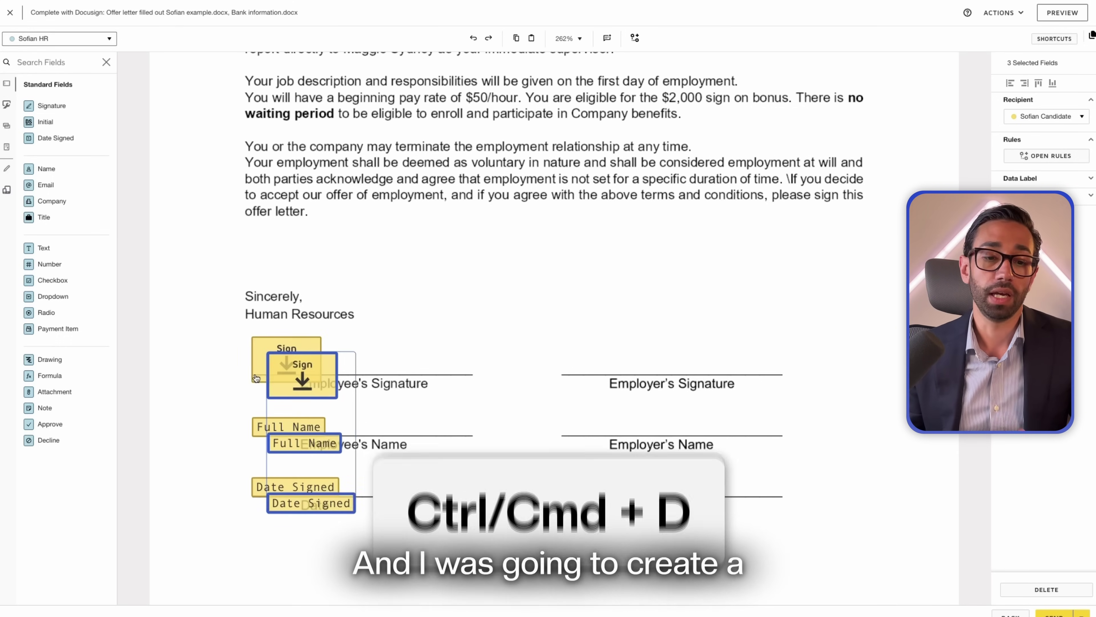
mouse_move(296, 383)
mouse_down()
mouse_move(374, 355)
mouse_move(536, 326)
mouse_move(583, 337)
mouse_move(587, 366)
mouse_up()
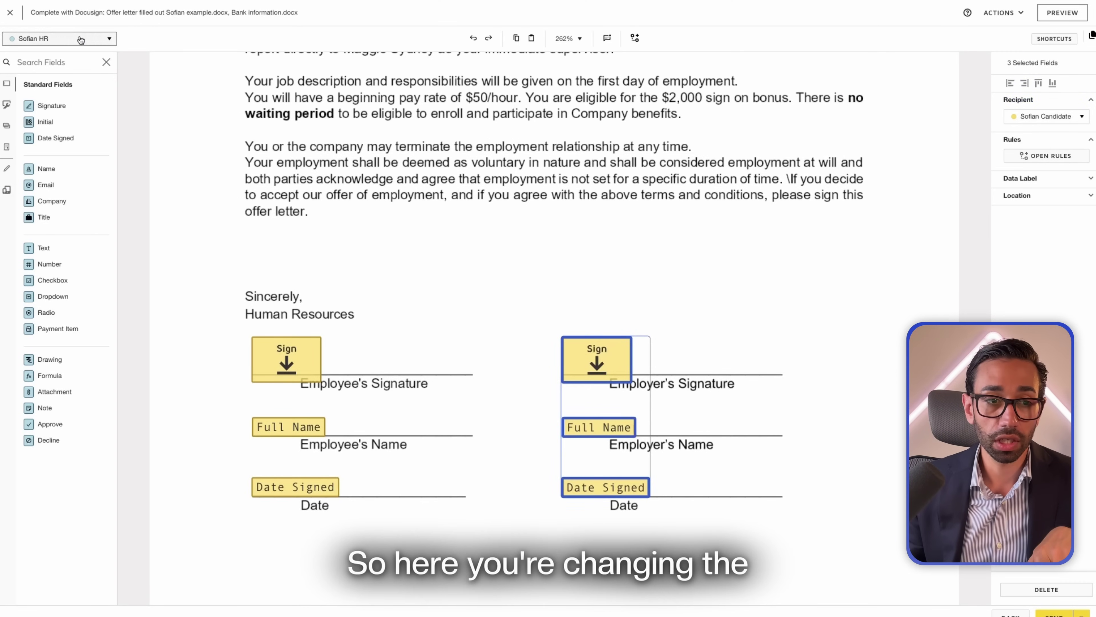
Step: Reassign the three duplicated fields on the employer lines to the HR recipient
click(79, 39)
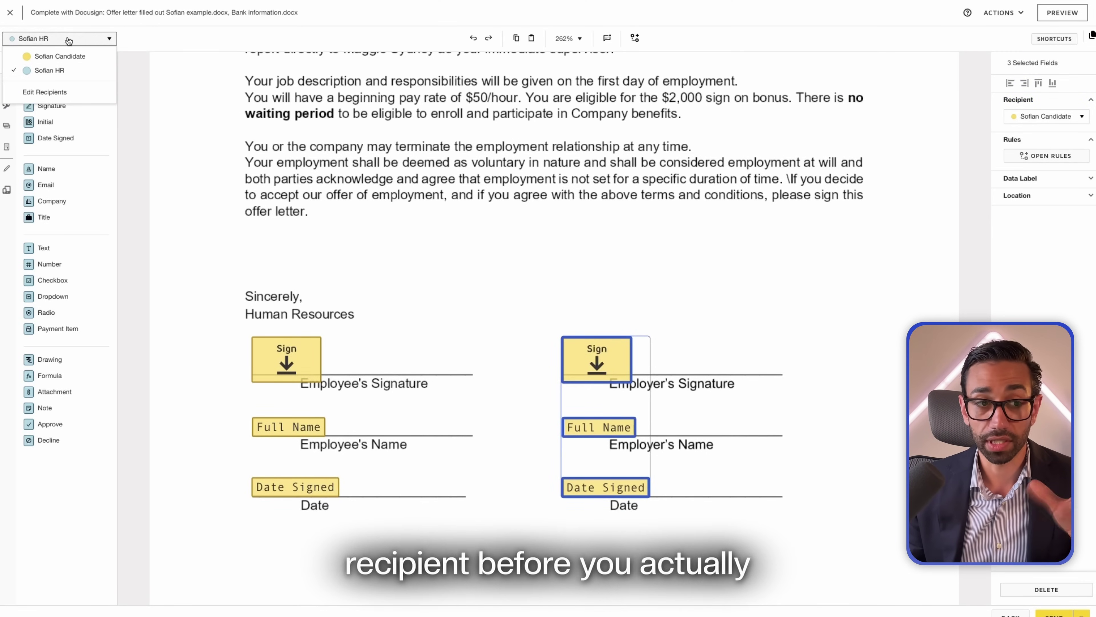
click(139, 33)
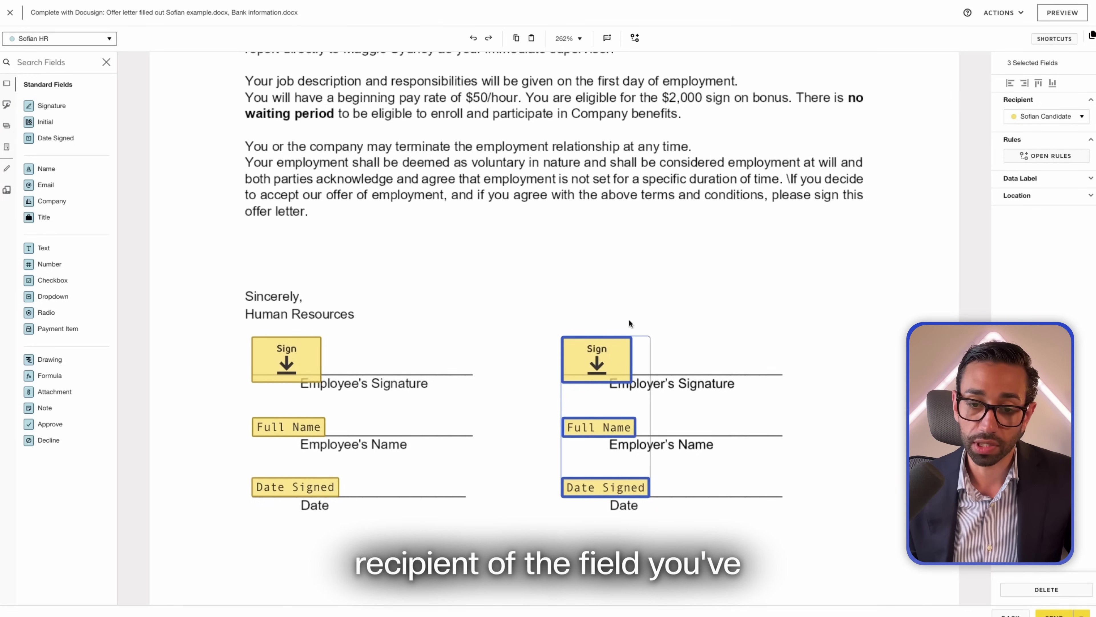
click(1063, 121)
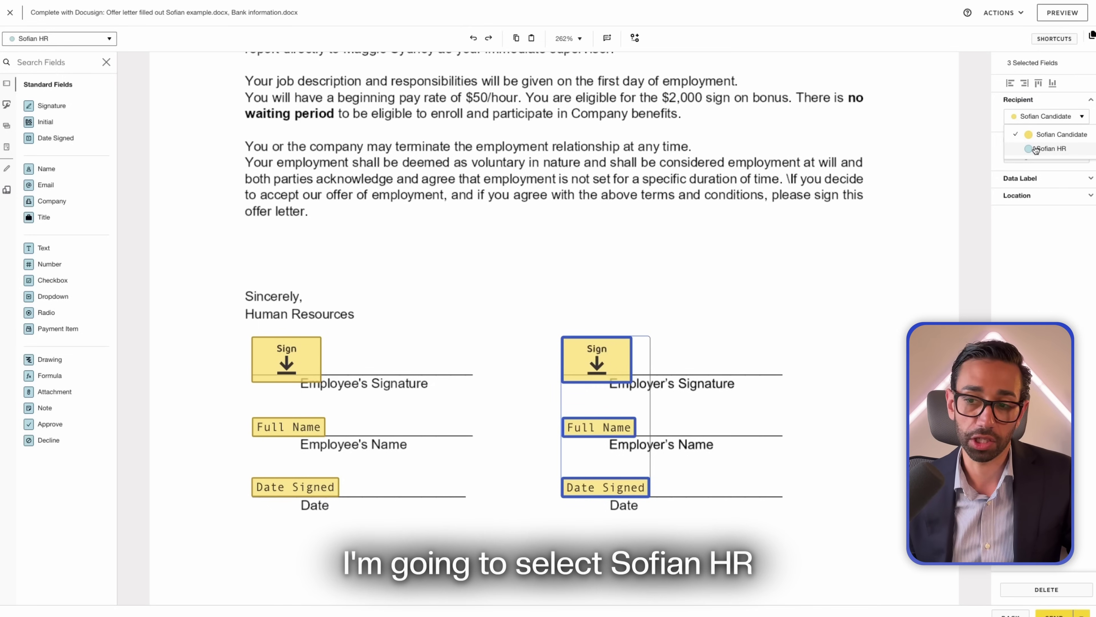
click(1044, 149)
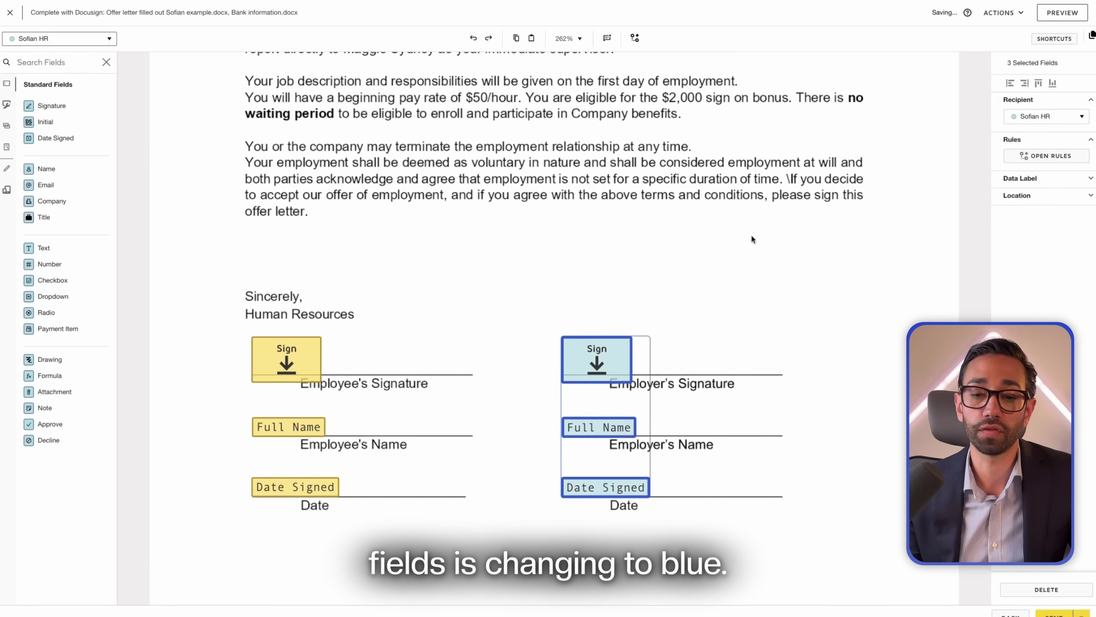
click(712, 344)
Step: Place a name field in the FIRST NAME cell of the bank information form and set it to First Name
scroll(240, 235, down, 6)
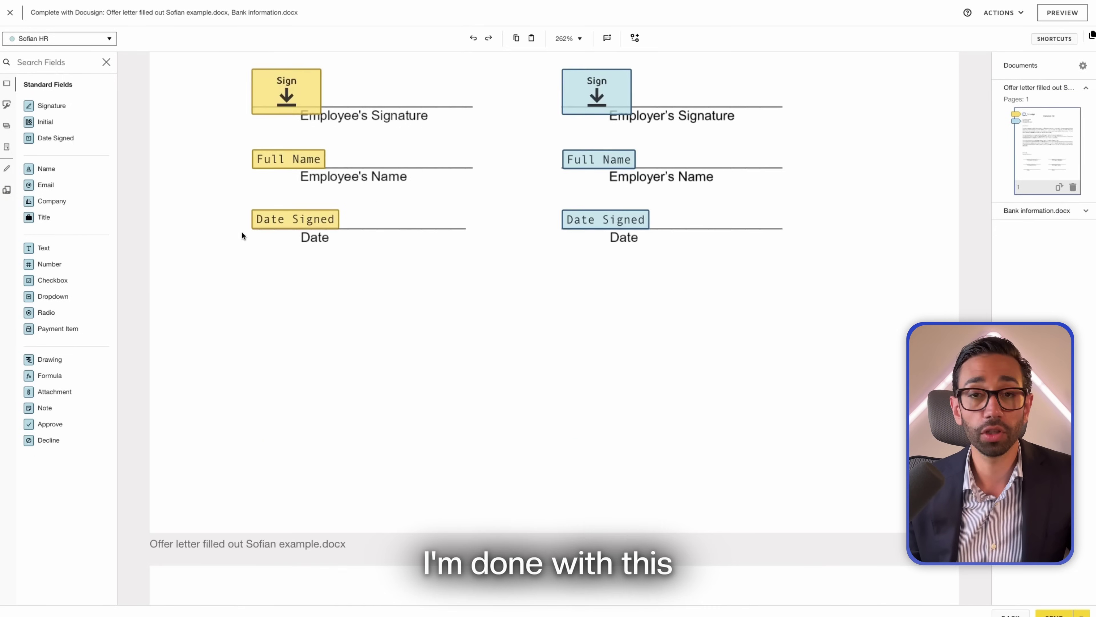
scroll(612, 313, down, 10)
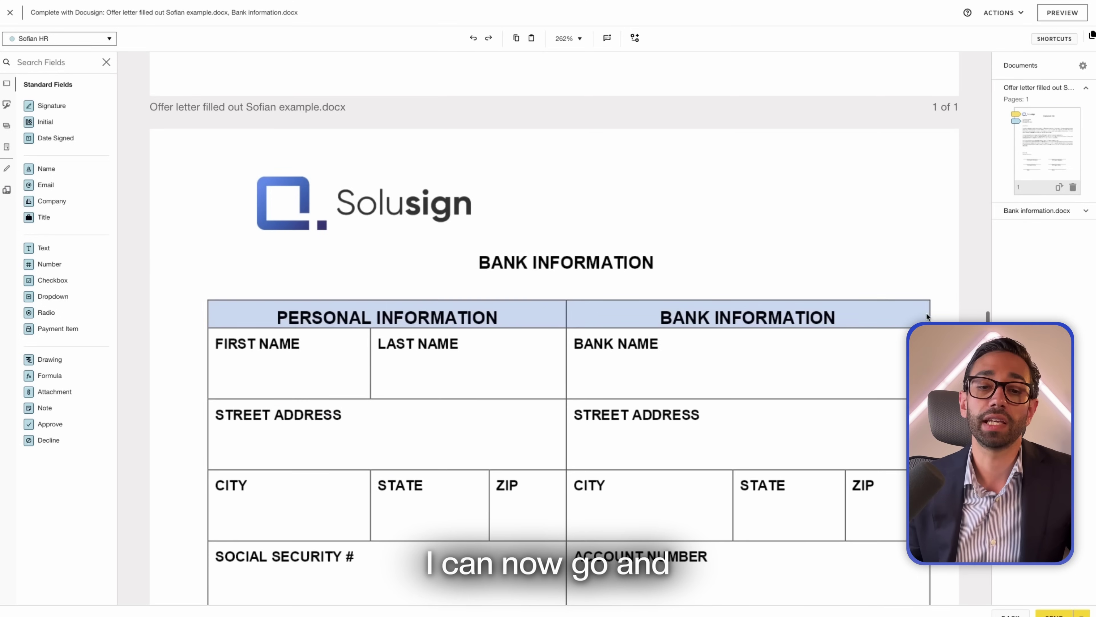
scroll(455, 278, down, 2)
scroll(274, 309, down, 1)
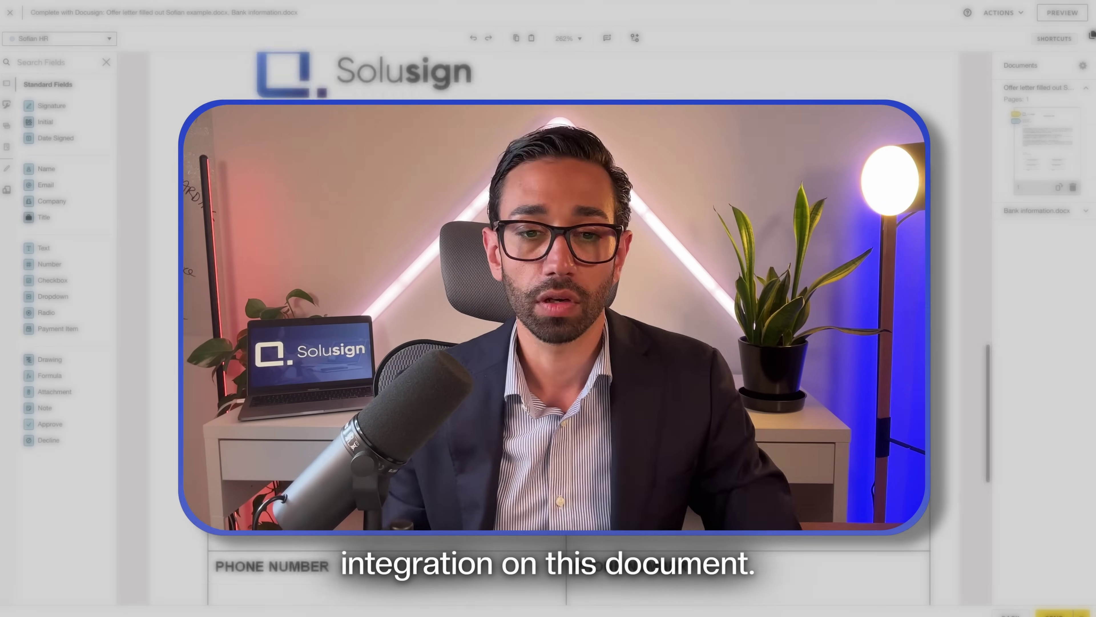
scroll(382, 262, down, 3)
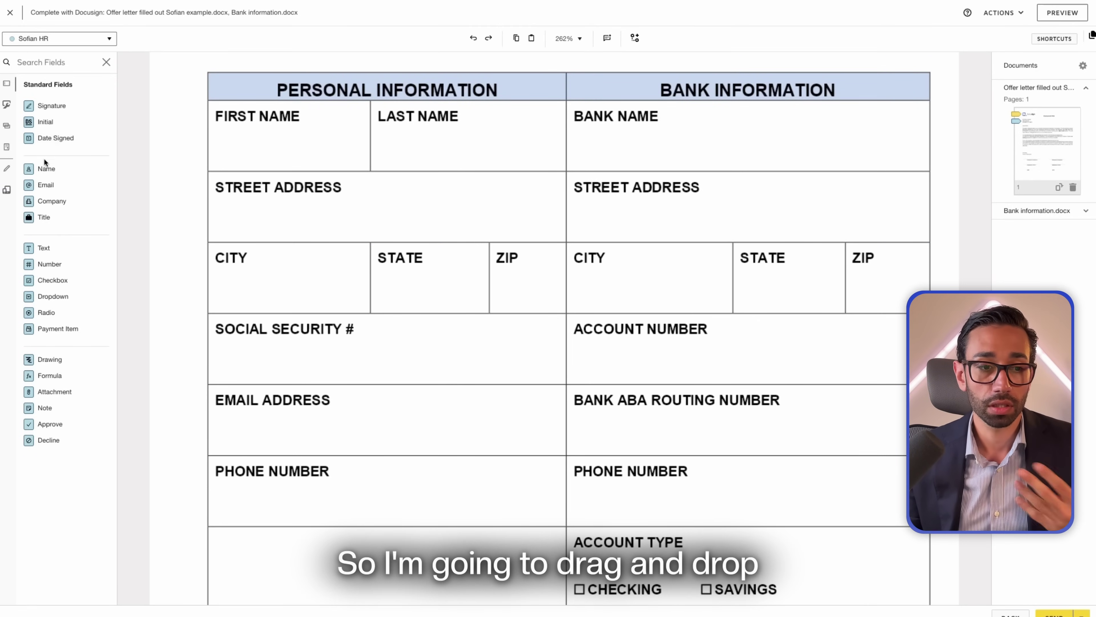
drag(46, 169, 214, 141)
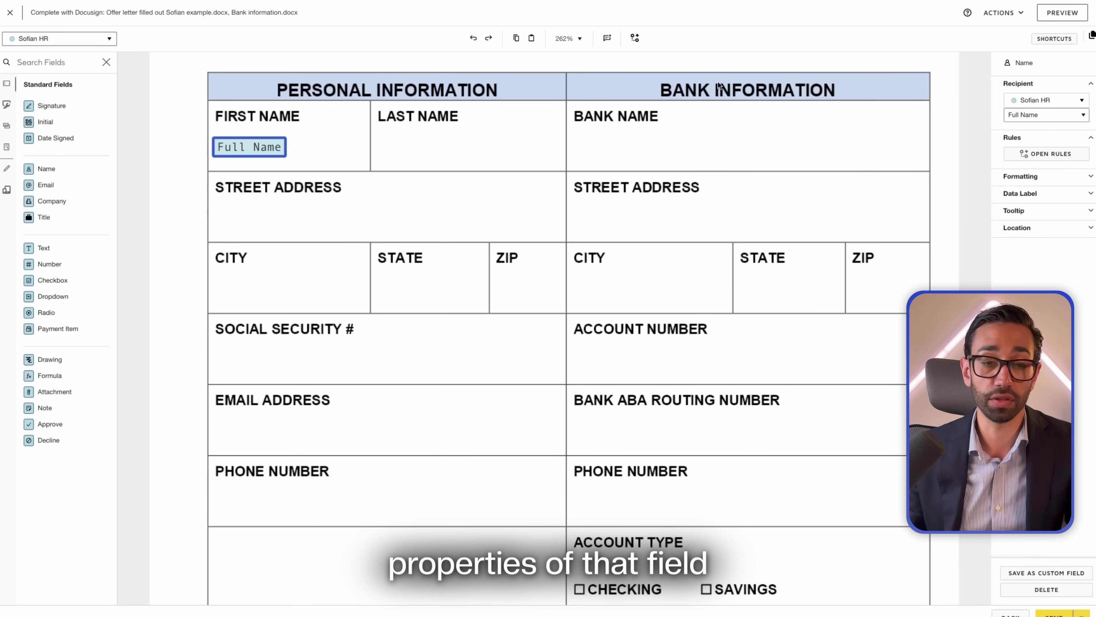
click(1042, 115)
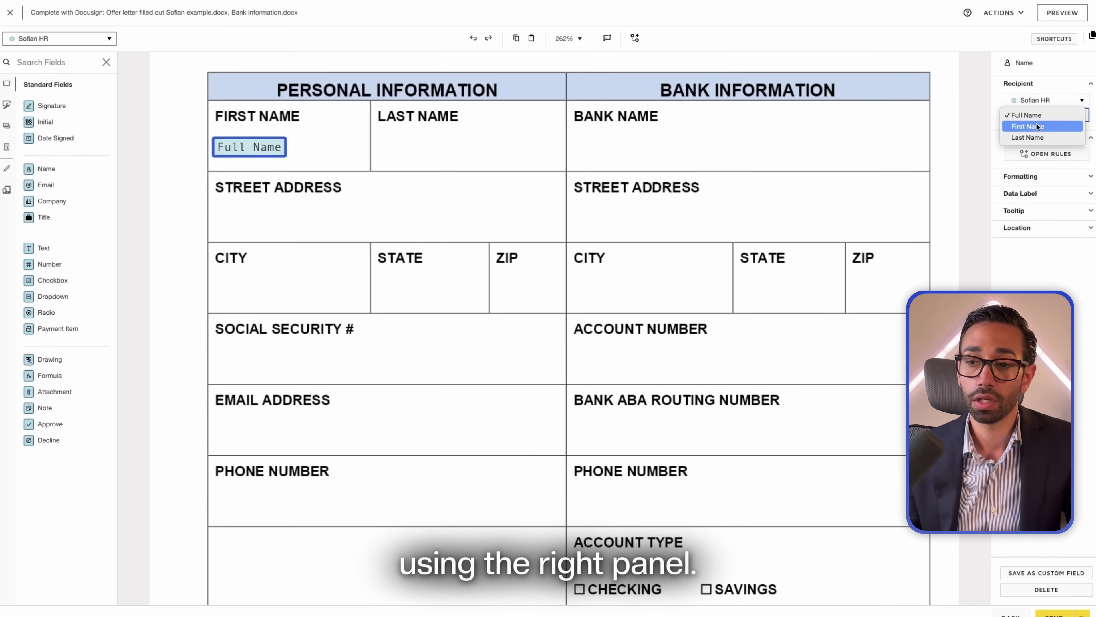
click(1037, 126)
Step: Copy the first name field into the LAST NAME cell and set the copy to Last Name
click(287, 148)
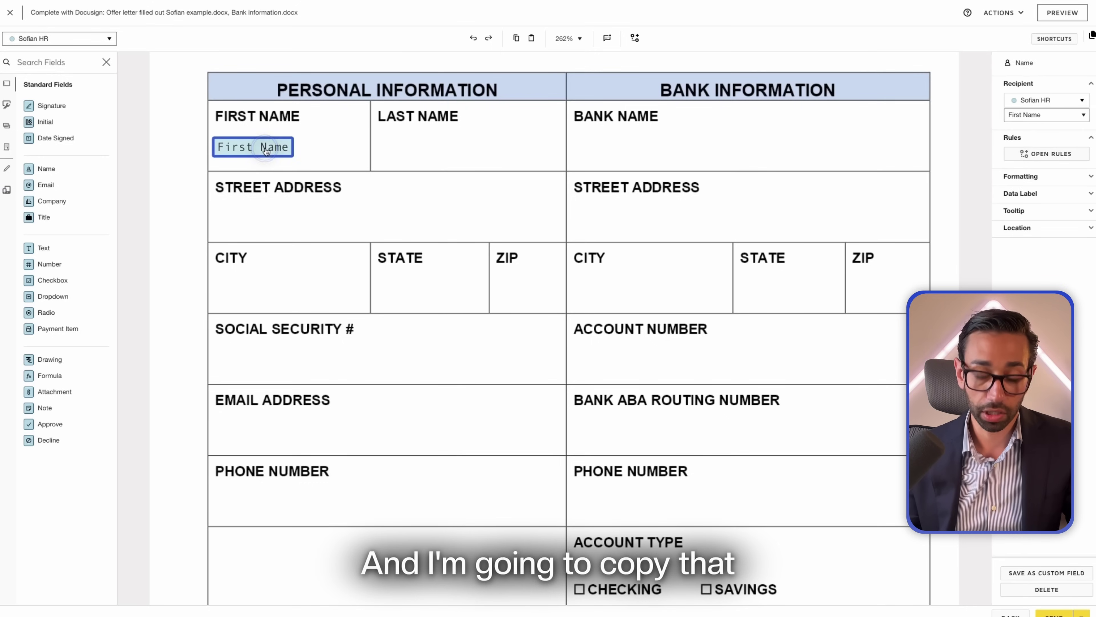
key(ctrl+c)
key(ctrl+v)
drag(257, 168, 406, 152)
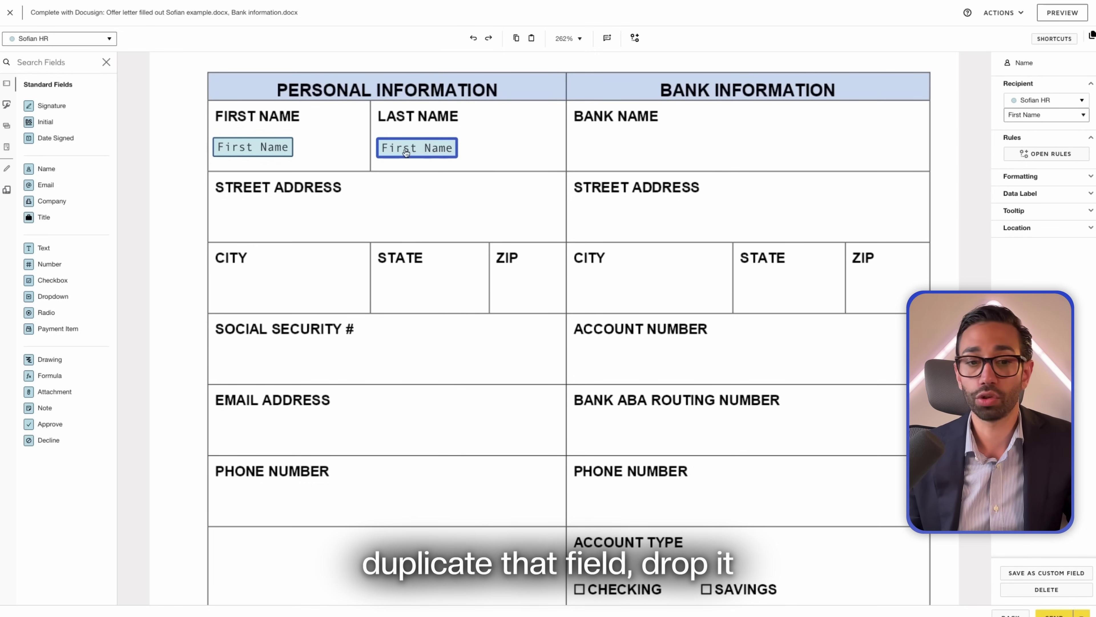
click(1041, 115)
click(1039, 127)
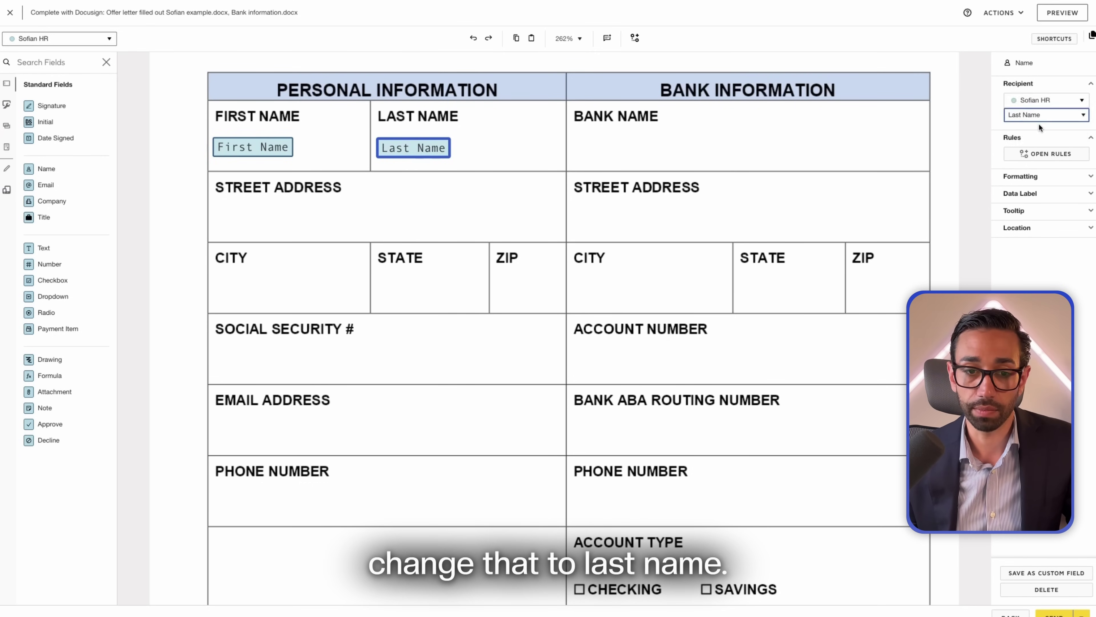
Step: Review the first and last name fields, and return to the envelope setup to check the recipient names they use
click(241, 152)
click(403, 134)
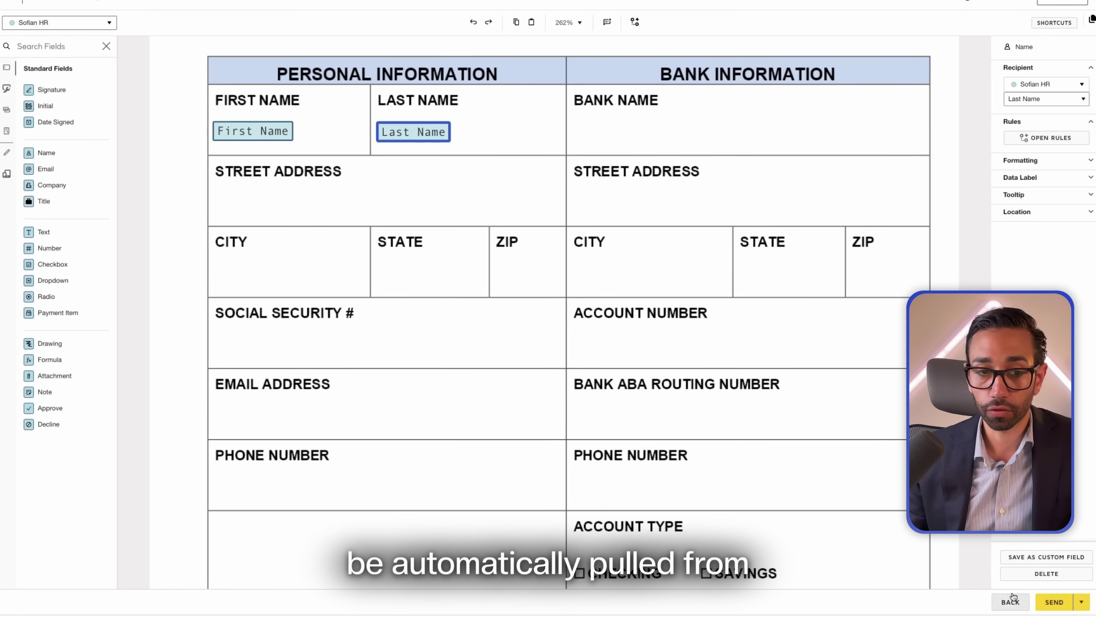
click(1010, 603)
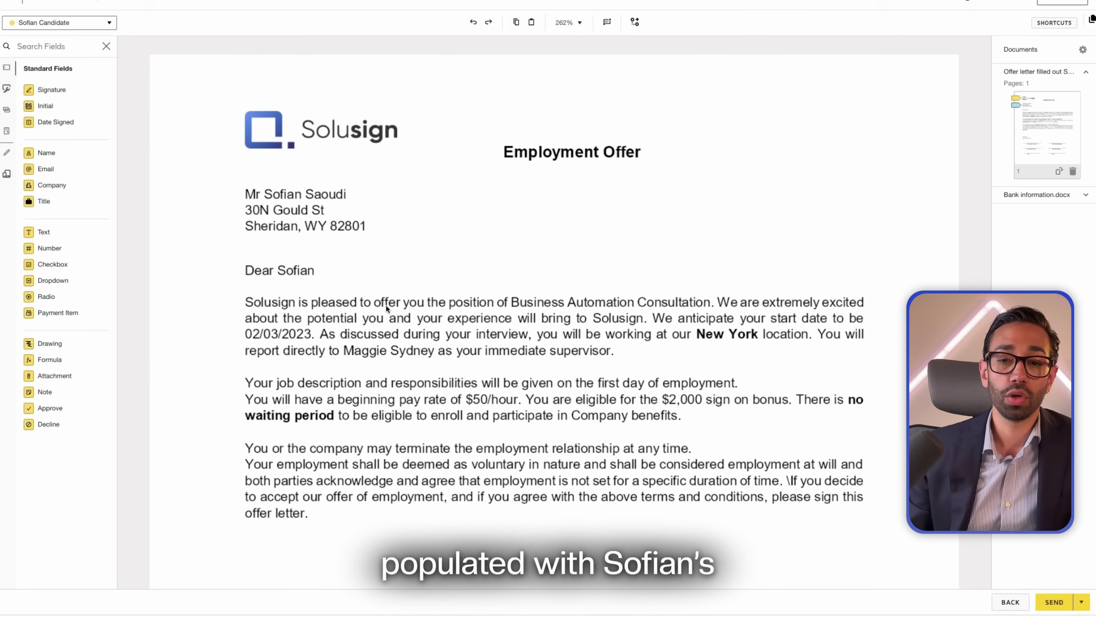
Step: Reassign the first name and last name fields on the bank information form to the candidate
scroll(385, 304, down, 15)
scroll(501, 344, up, 5)
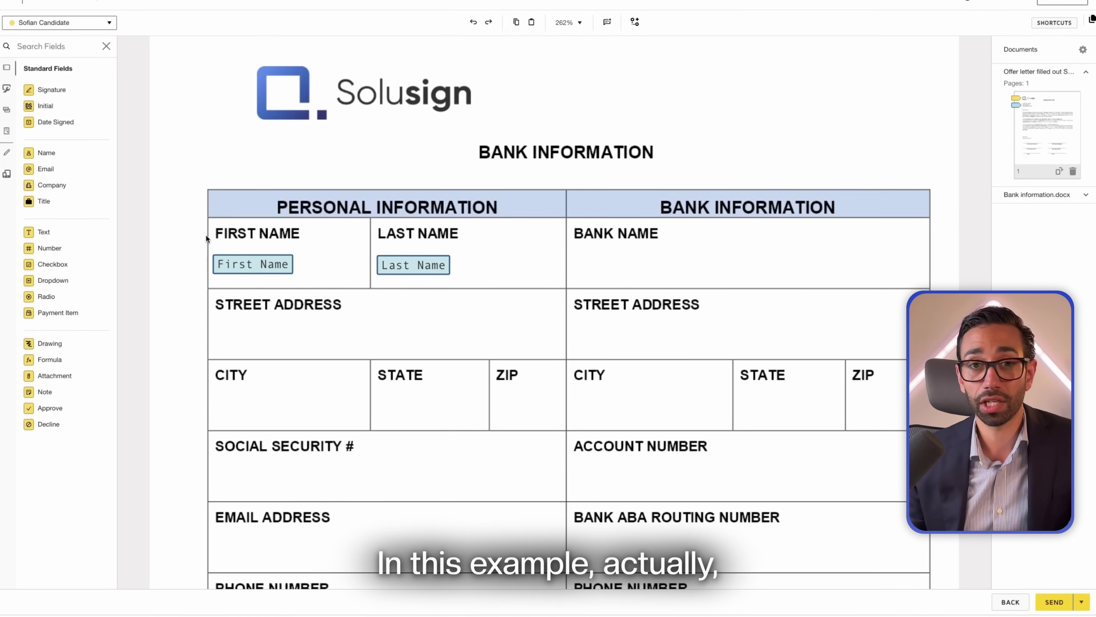
drag(205, 234, 527, 303)
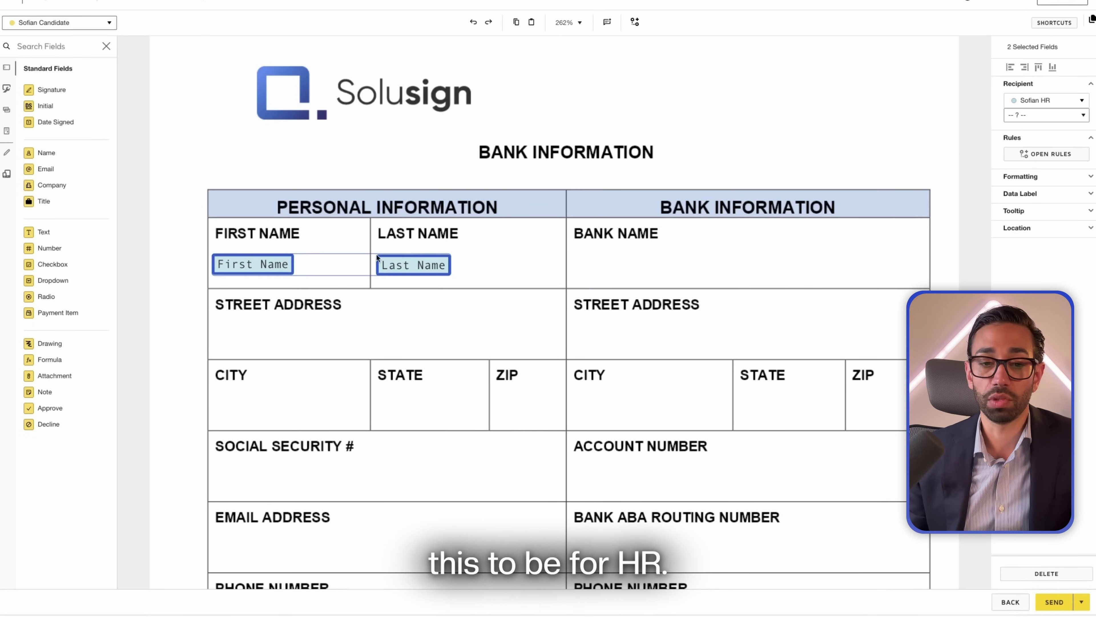
click(1050, 99)
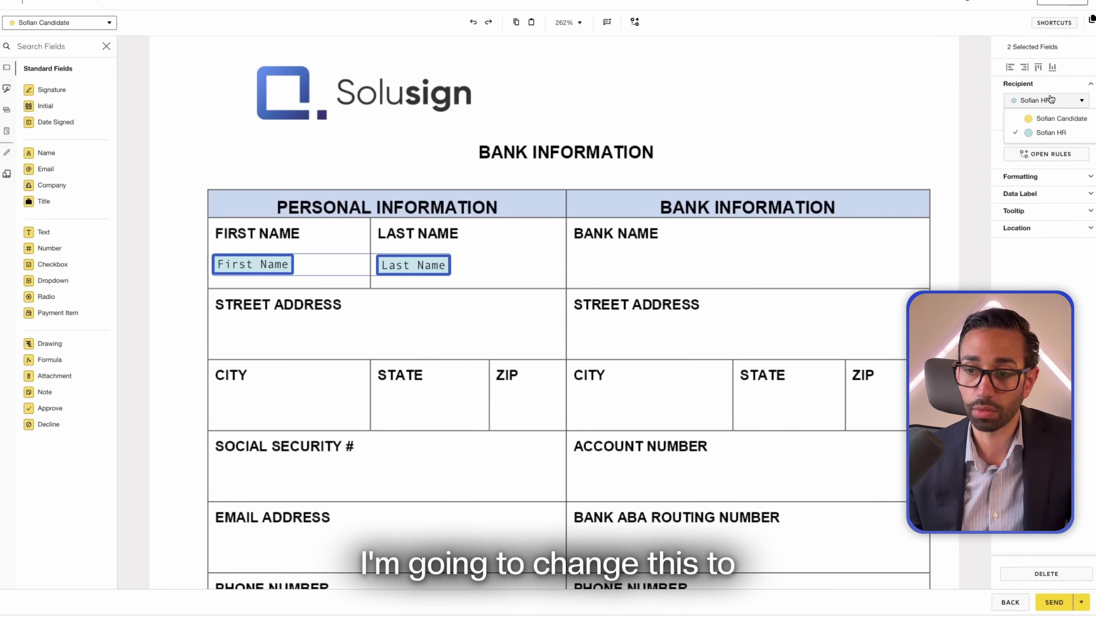
click(1035, 119)
click(588, 115)
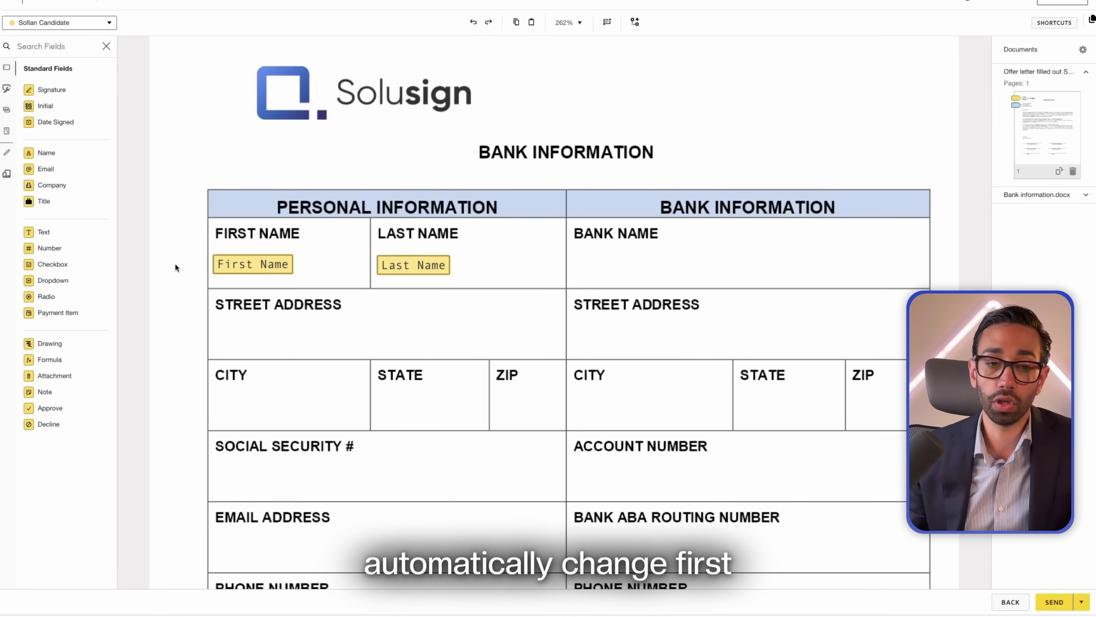
Step: Check how the candidate's name is entered in the recipient list against the form's first and last name fields
click(244, 272)
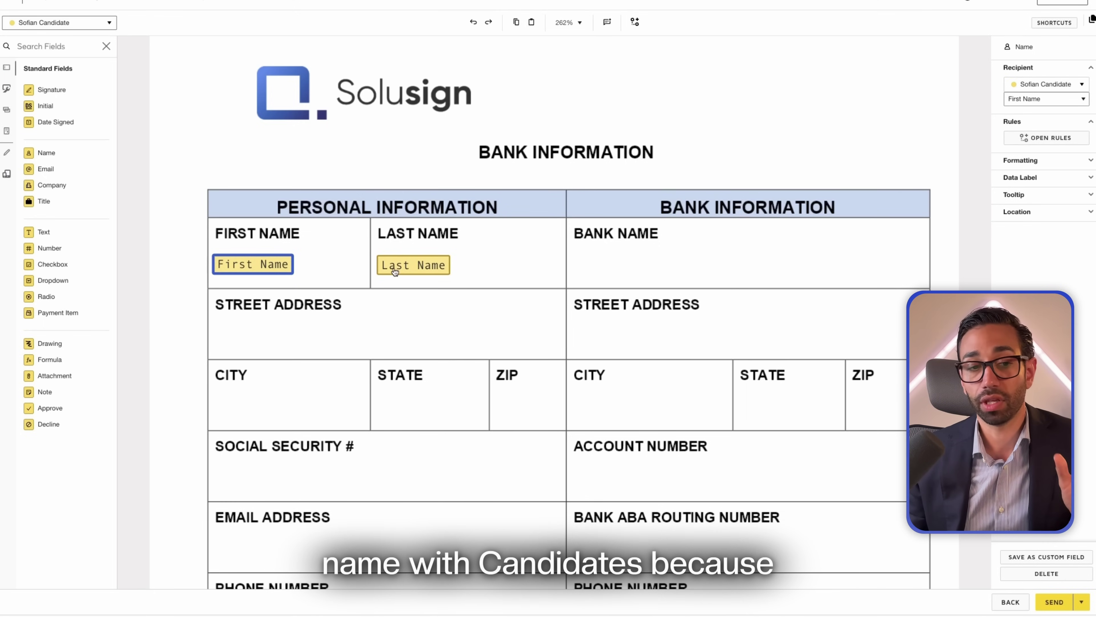
click(1010, 602)
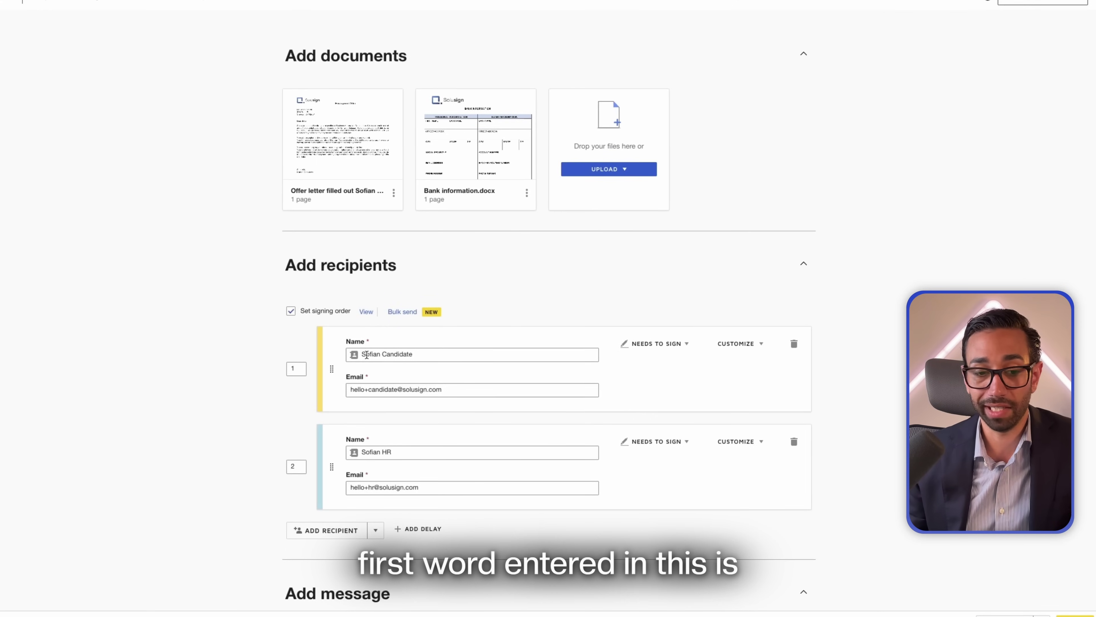
drag(362, 354, 431, 355)
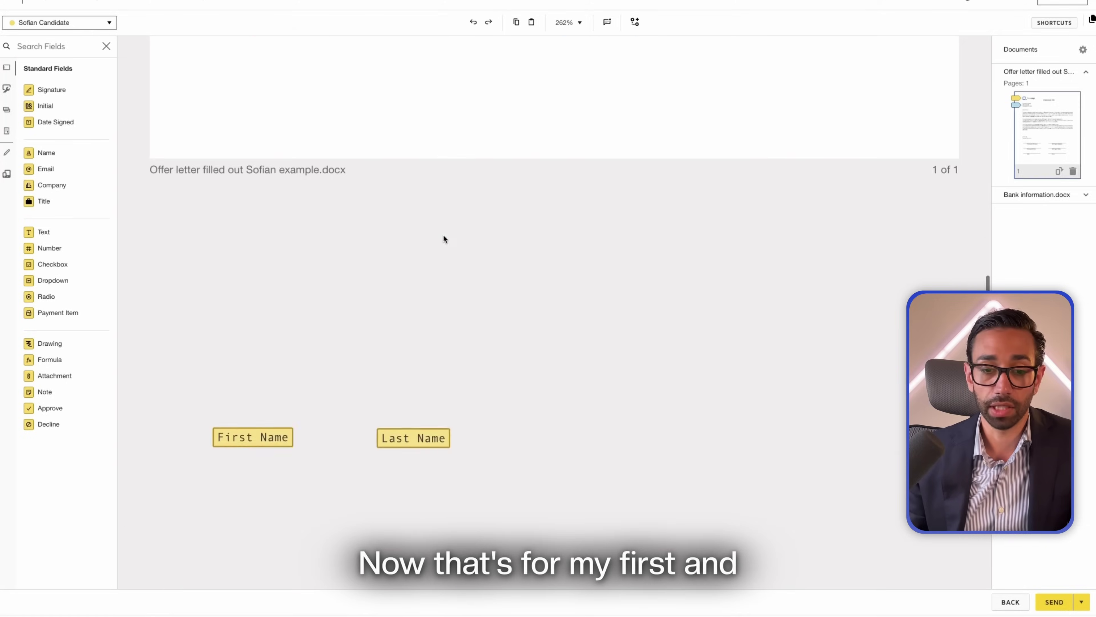
Step: Place a text field for the candidate in the STREET ADDRESS cell under Personal Information
scroll(442, 237, down, 10)
scroll(517, 242, up, 7)
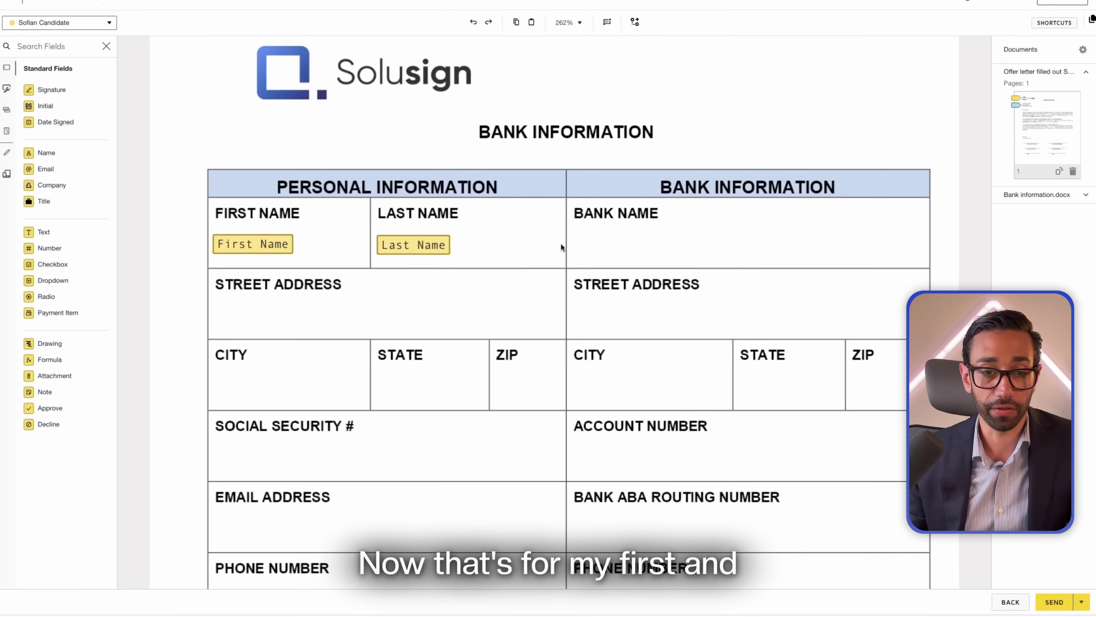
drag(214, 304, 558, 334)
drag(52, 236, 216, 304)
scroll(216, 304, down, 1)
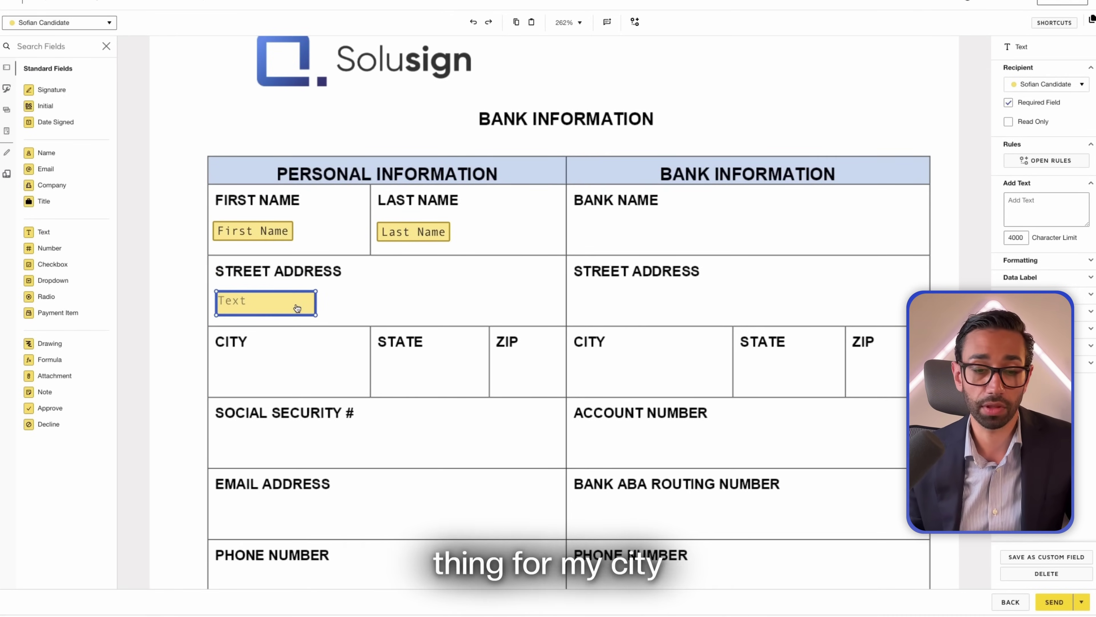
Step: Copy the street address text field into the CITY and ZIP cells under Personal Information, sizing the ZIP copy to its cell
key(ctrl+c)
key(ctrl+v)
drag(331, 321, 560, 381)
key(ctrl+v)
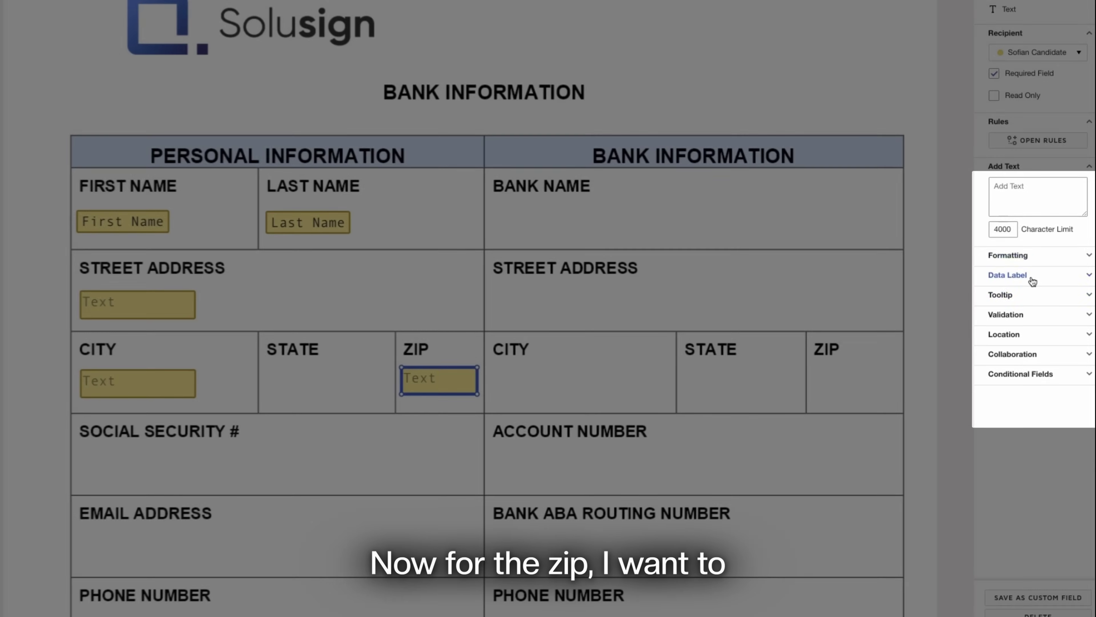
Step: Set the ZIP text field's validation to ZIP and dismiss the data verification tip
click(1061, 317)
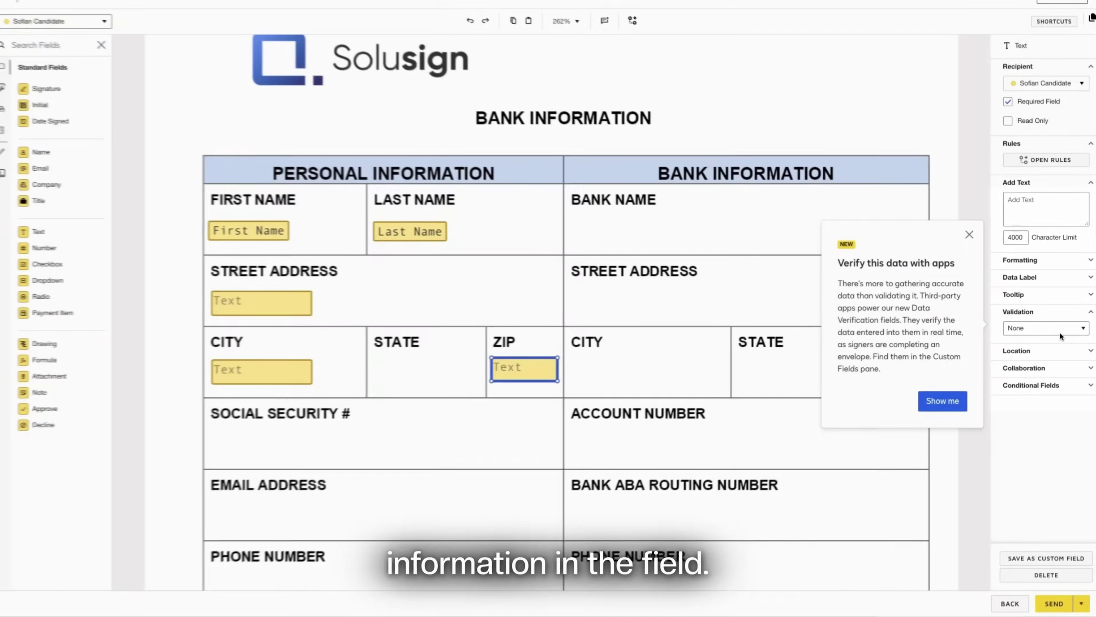
click(1060, 334)
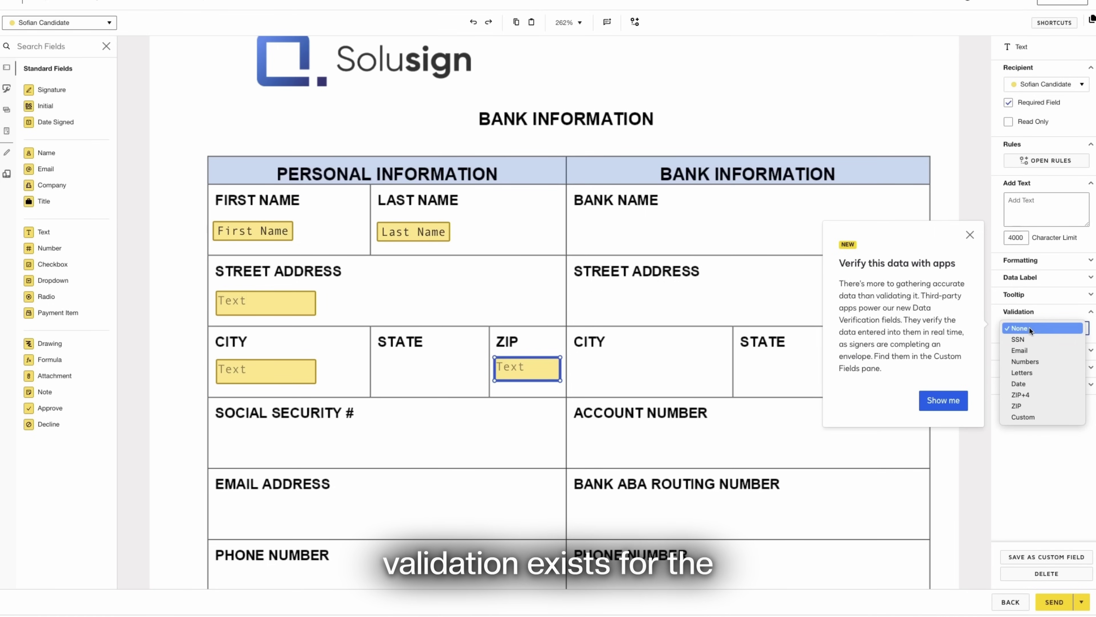
click(1027, 406)
click(970, 235)
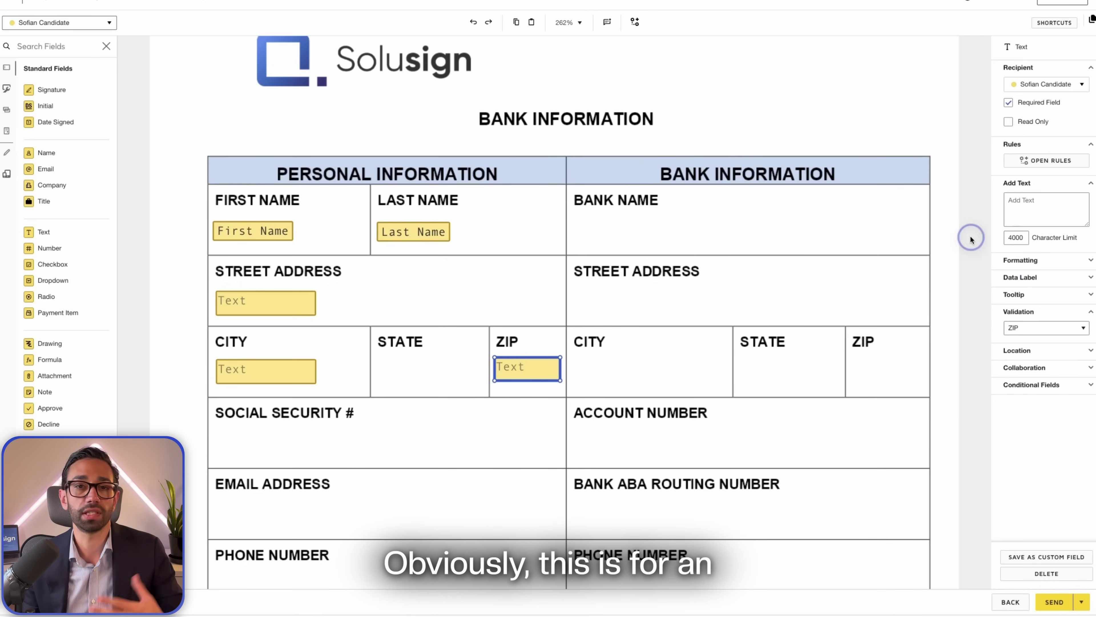
click(585, 341)
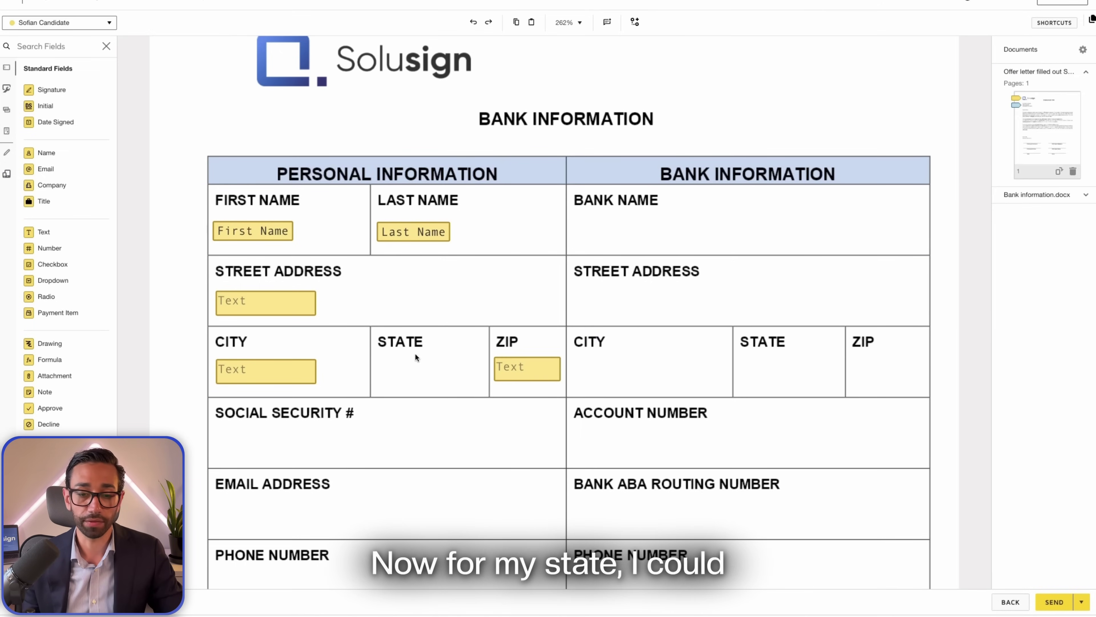
drag(44, 232, 373, 362)
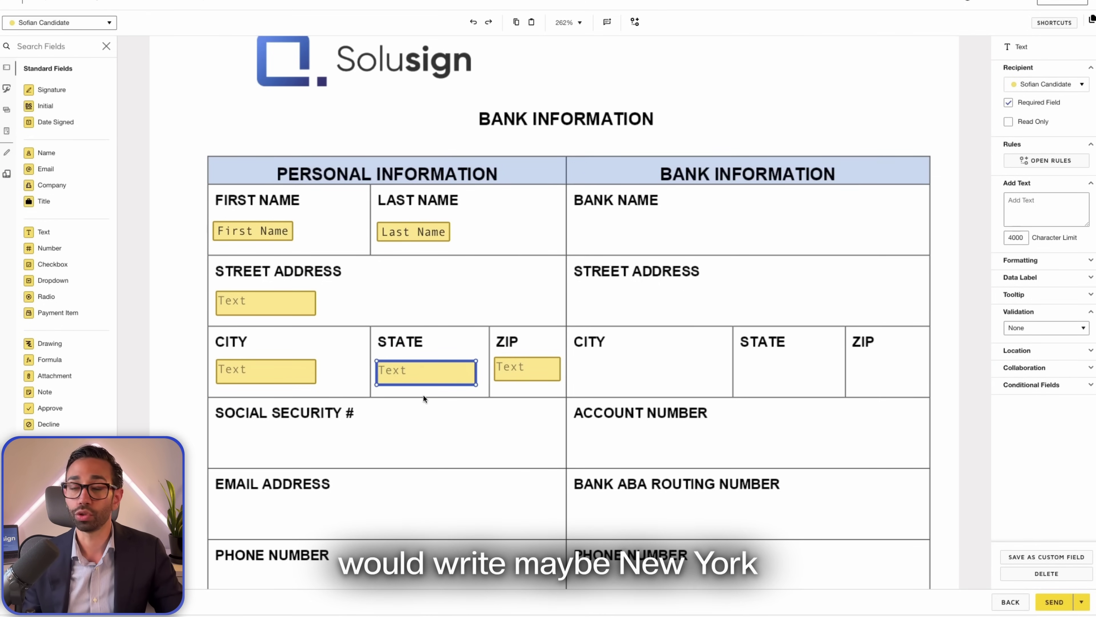
click(413, 386)
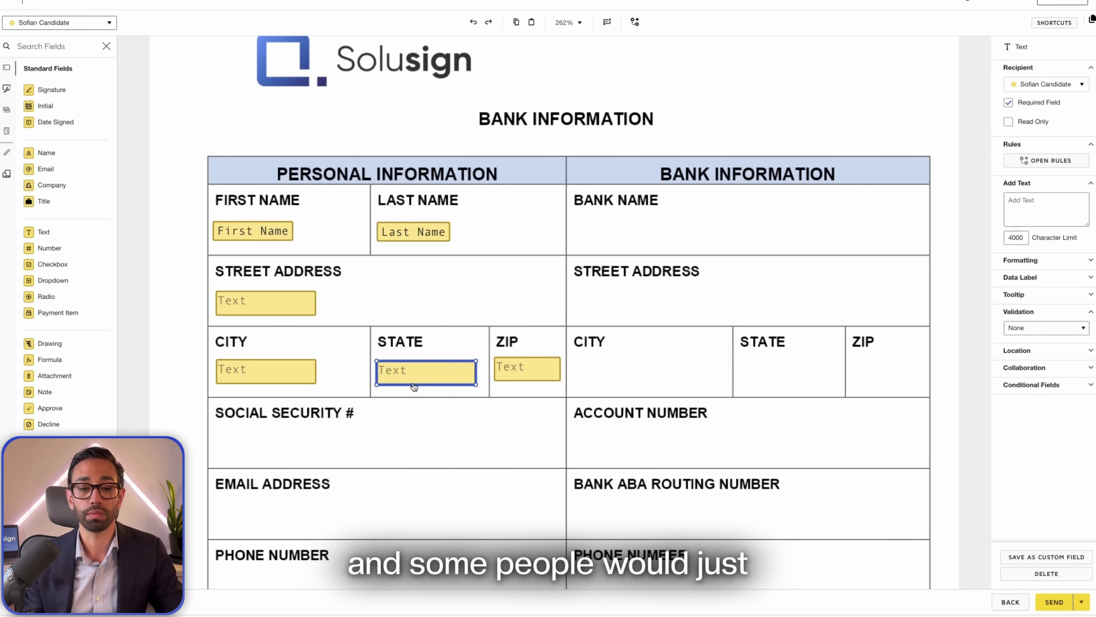
double_click(407, 375)
click(400, 377)
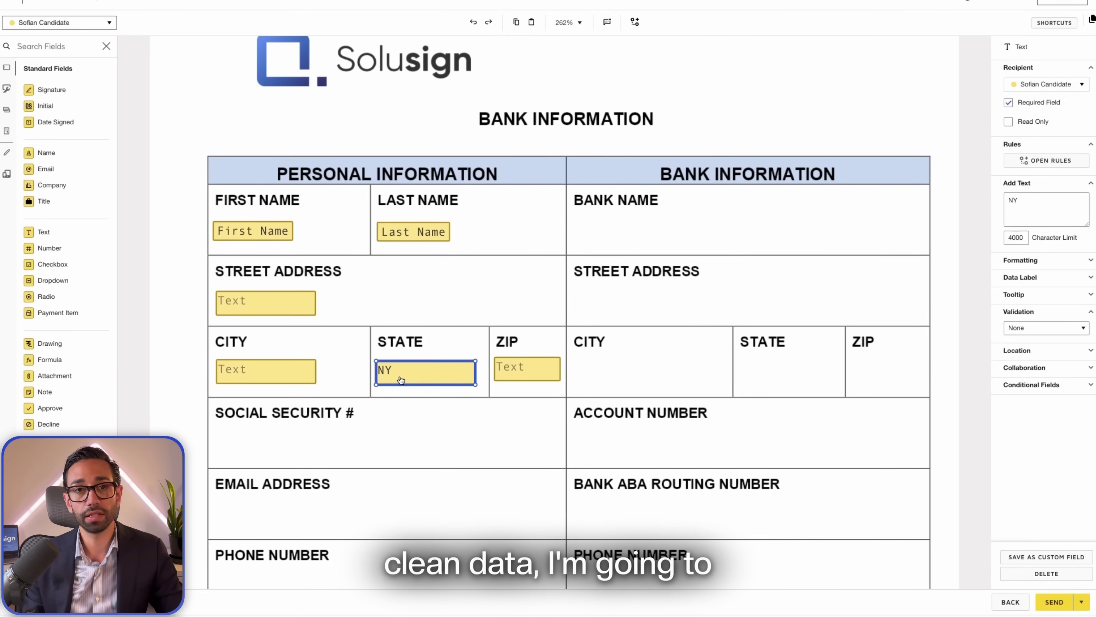
key(Delete)
Step: Place a dropdown in the STATE cell under Personal Information with the options NY, CA and WY, and preview its choices
drag(56, 279, 376, 362)
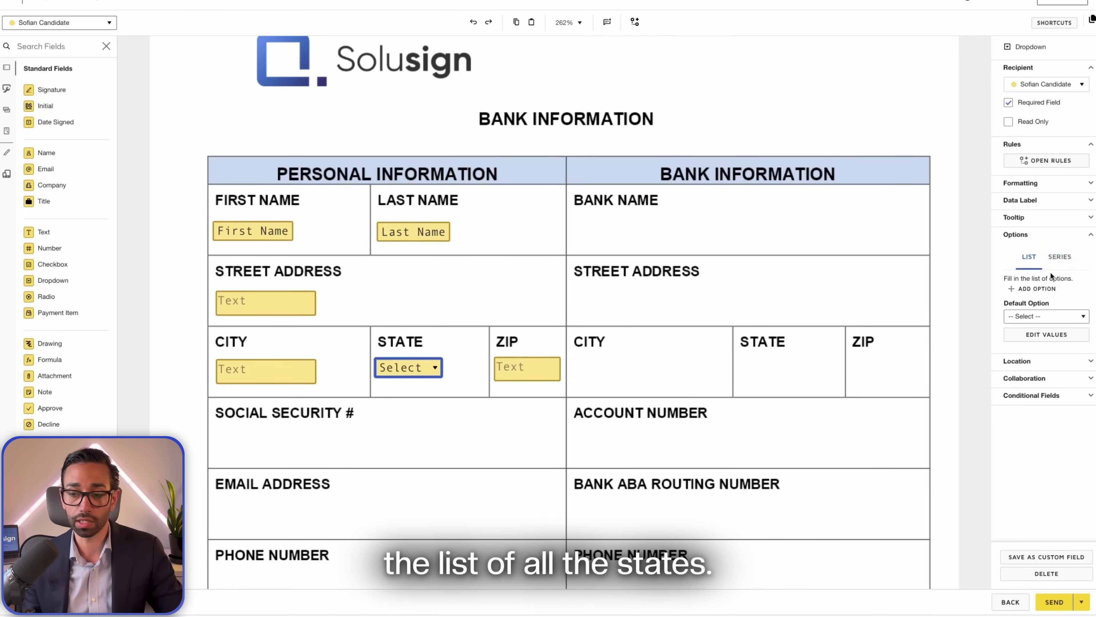
click(1052, 259)
click(1032, 296)
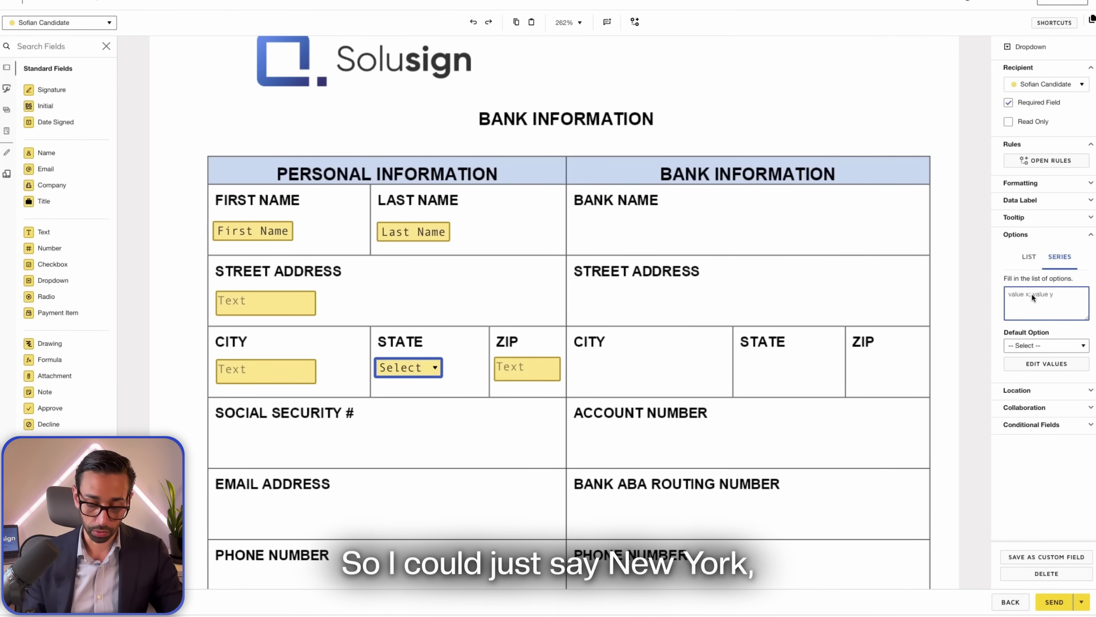
text(NY;CA)
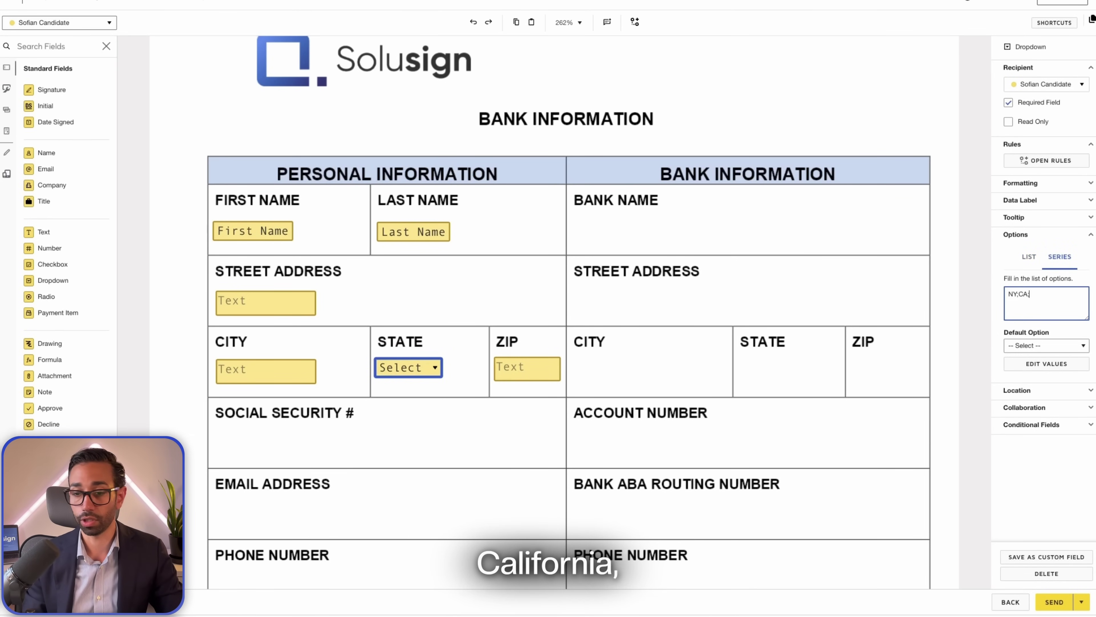
text(;WY)
click(912, 300)
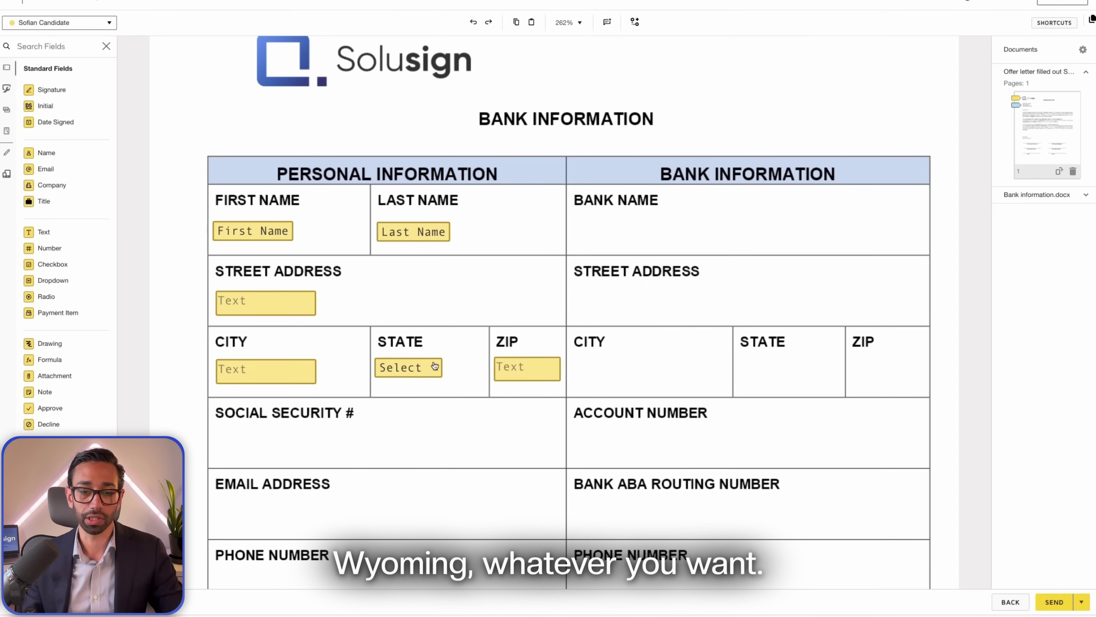
click(406, 375)
click(418, 377)
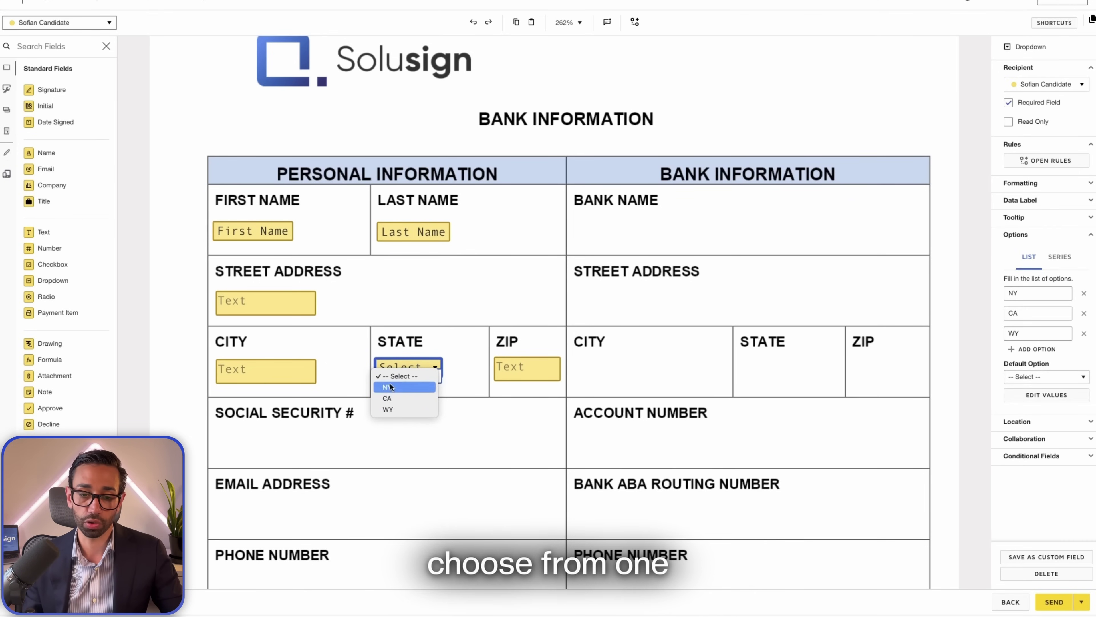
click(480, 381)
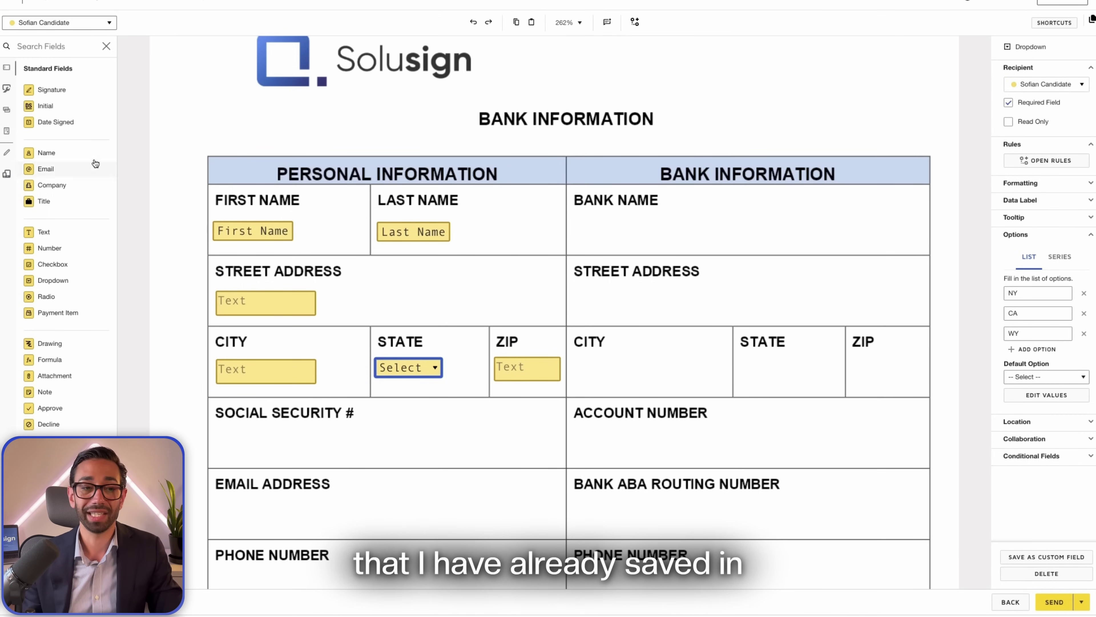
Step: Check the saved custom fields for a reusable state list and return to the standard fields
click(6, 90)
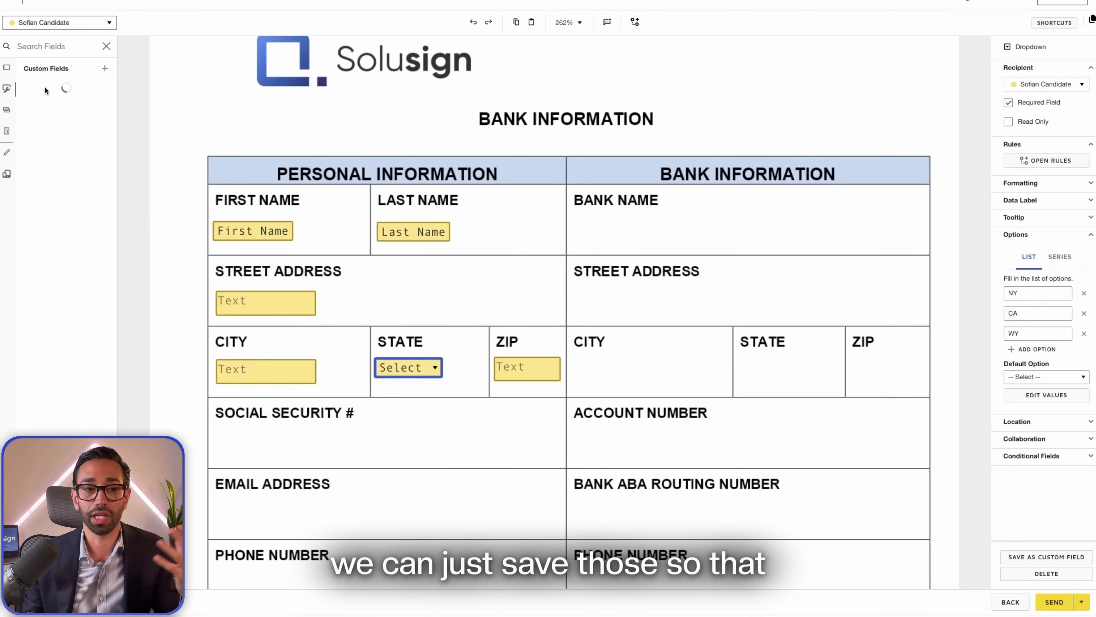
scroll(6, 103, down, 3)
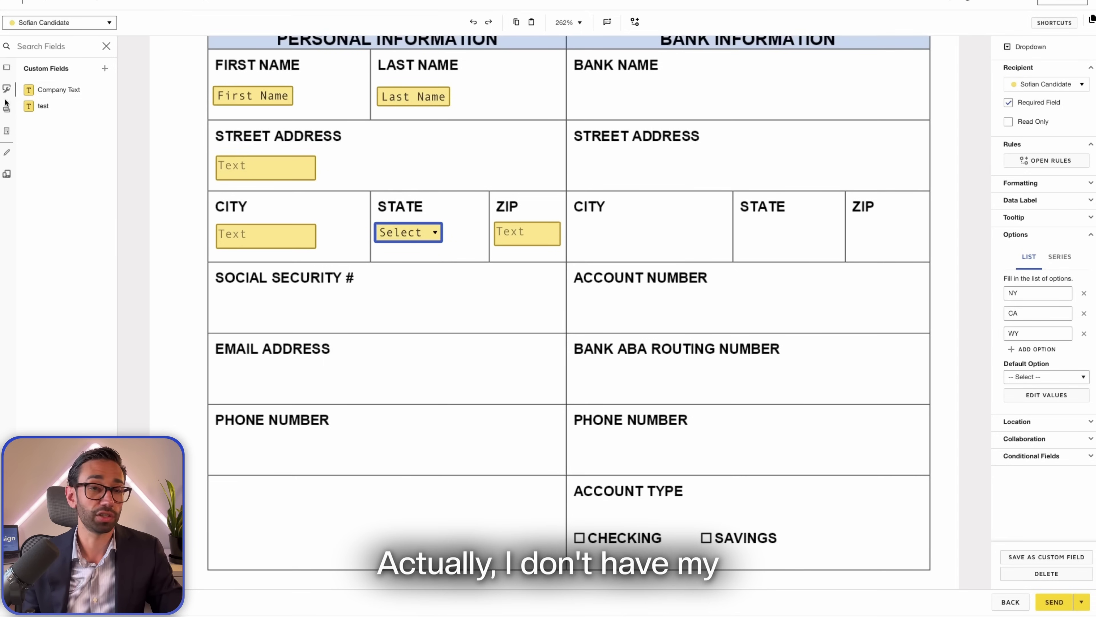
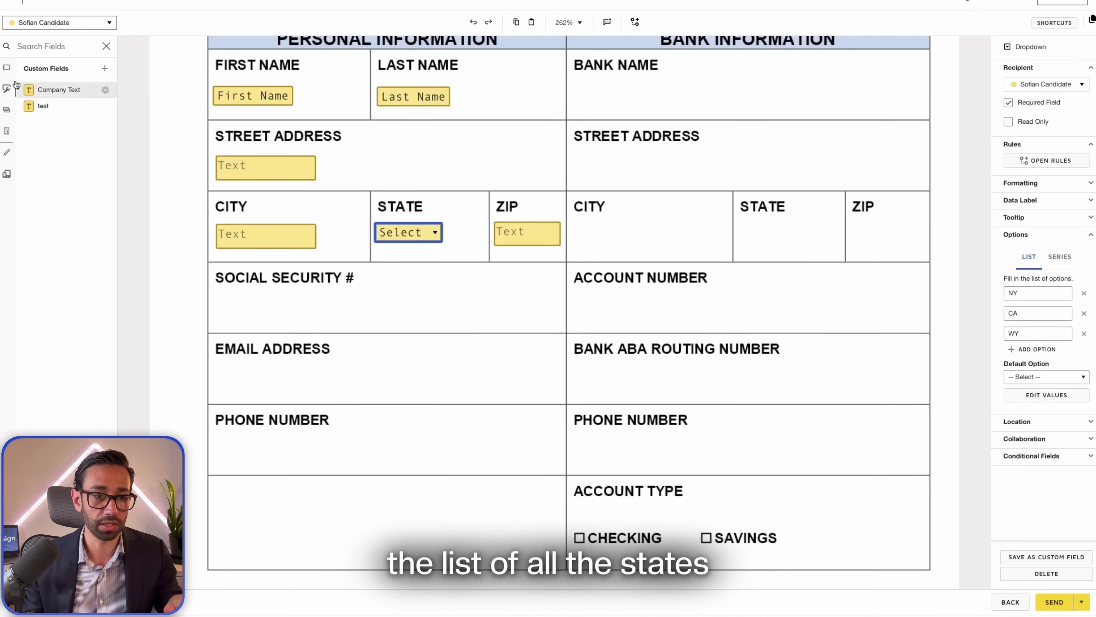
click(7, 68)
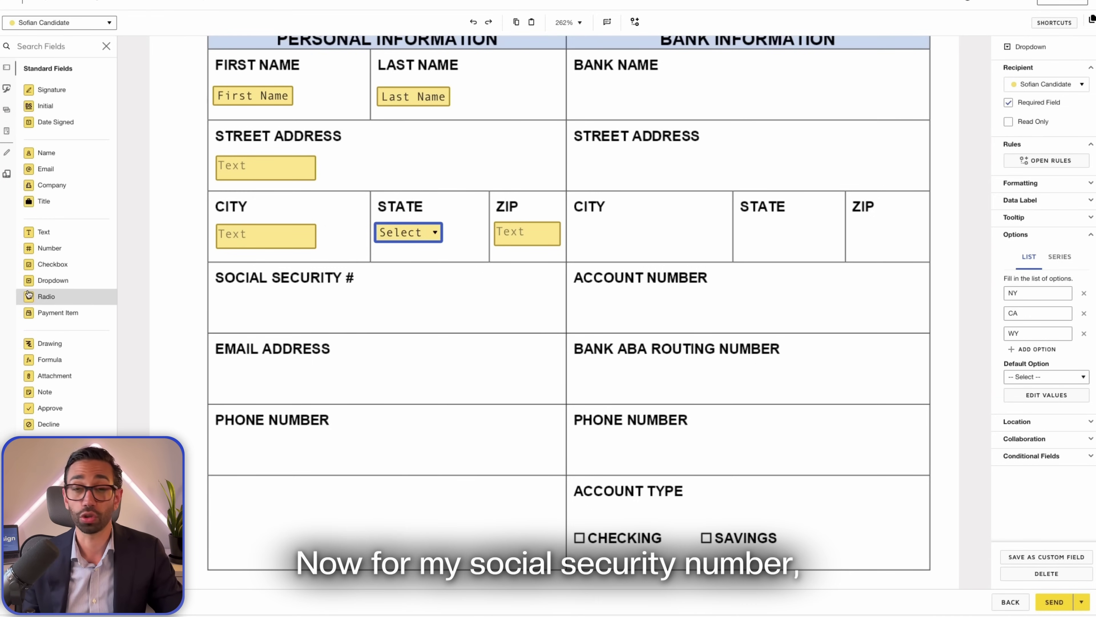
Step: Place a text field in the SOCIAL SECURITY # cell and set its validation to SSN
drag(30, 232, 220, 301)
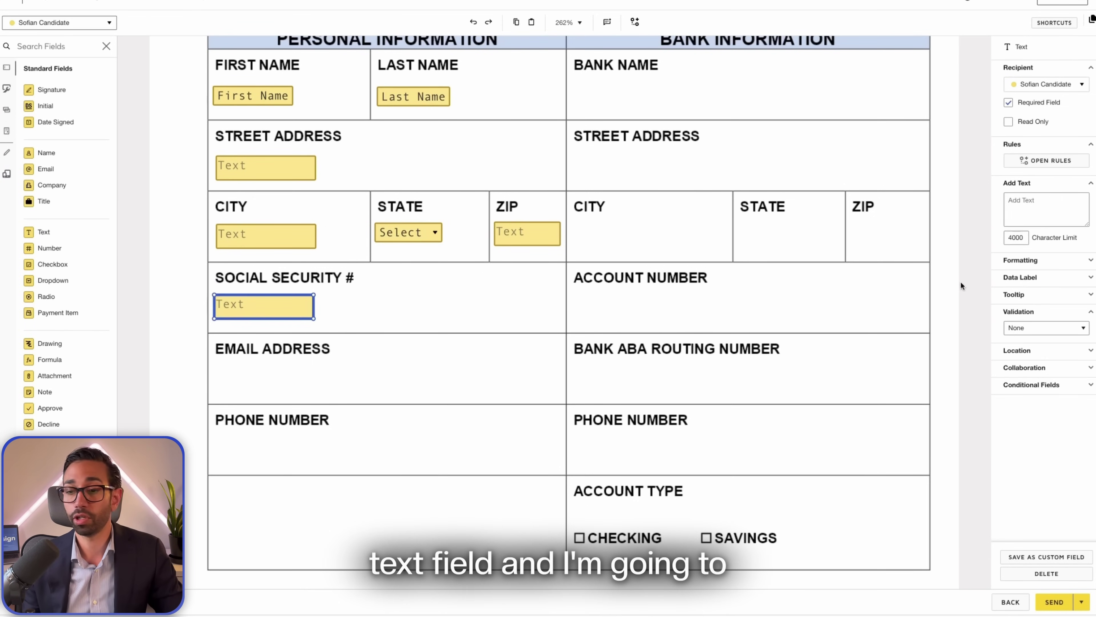
click(1053, 326)
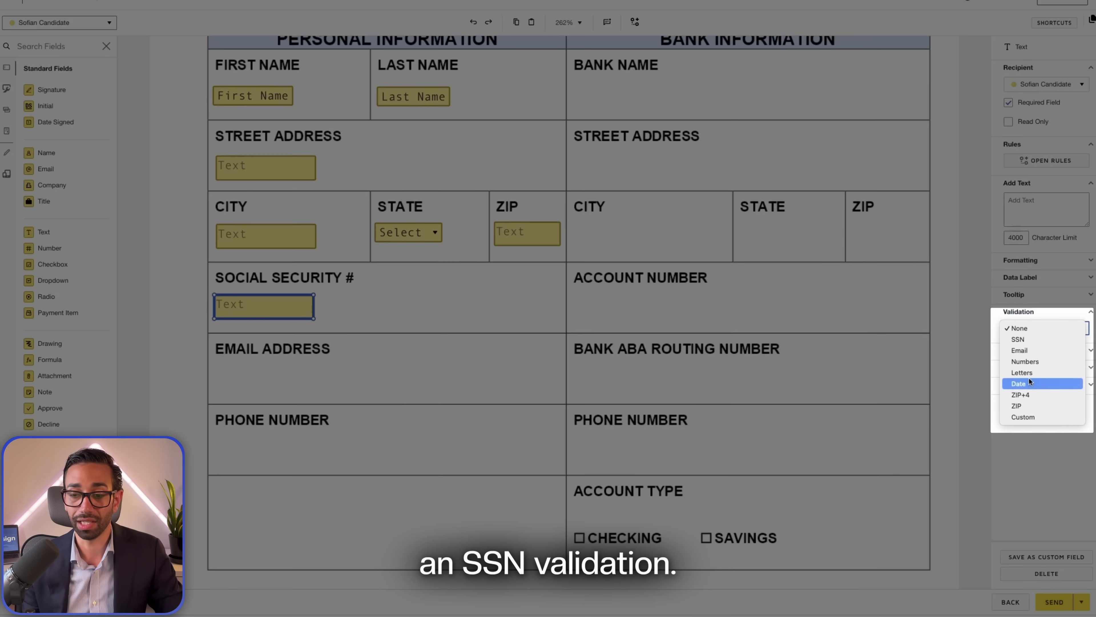
click(1021, 340)
click(379, 367)
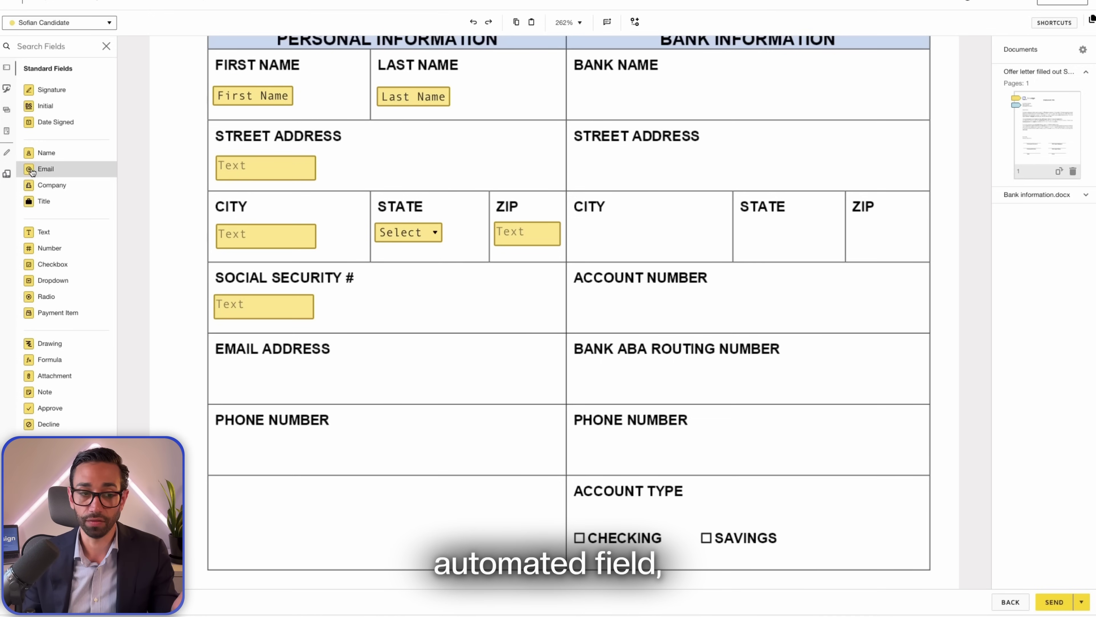
Step: Place an Email field in the EMAIL ADDRESS cell and check the candidate's e-mail in the recipient list that feeds it
click(46, 171)
click(216, 368)
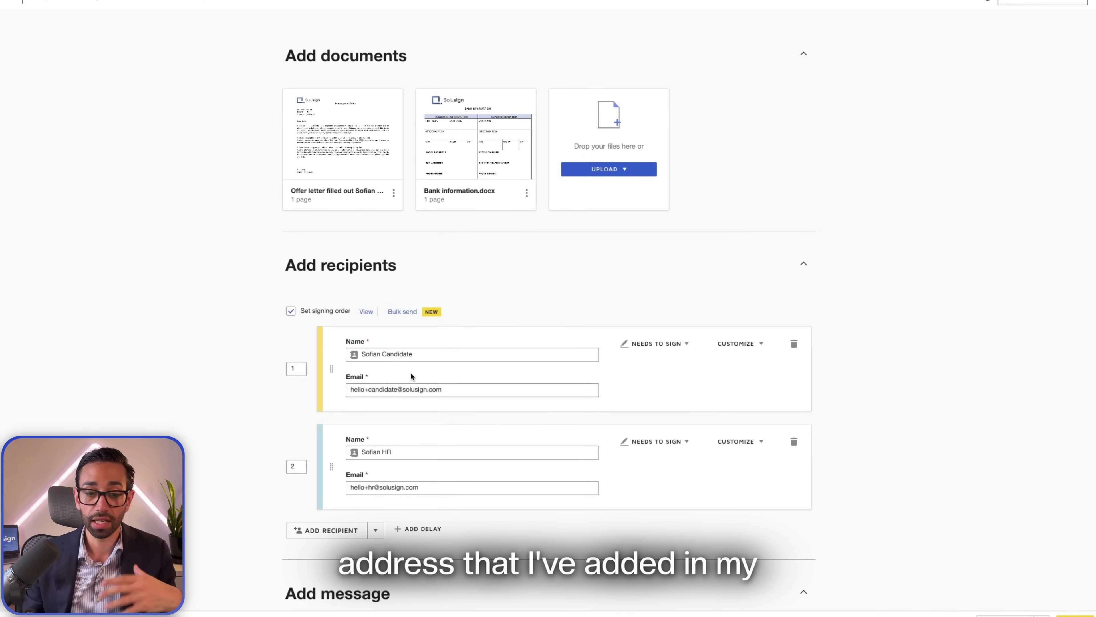
drag(441, 389, 339, 389)
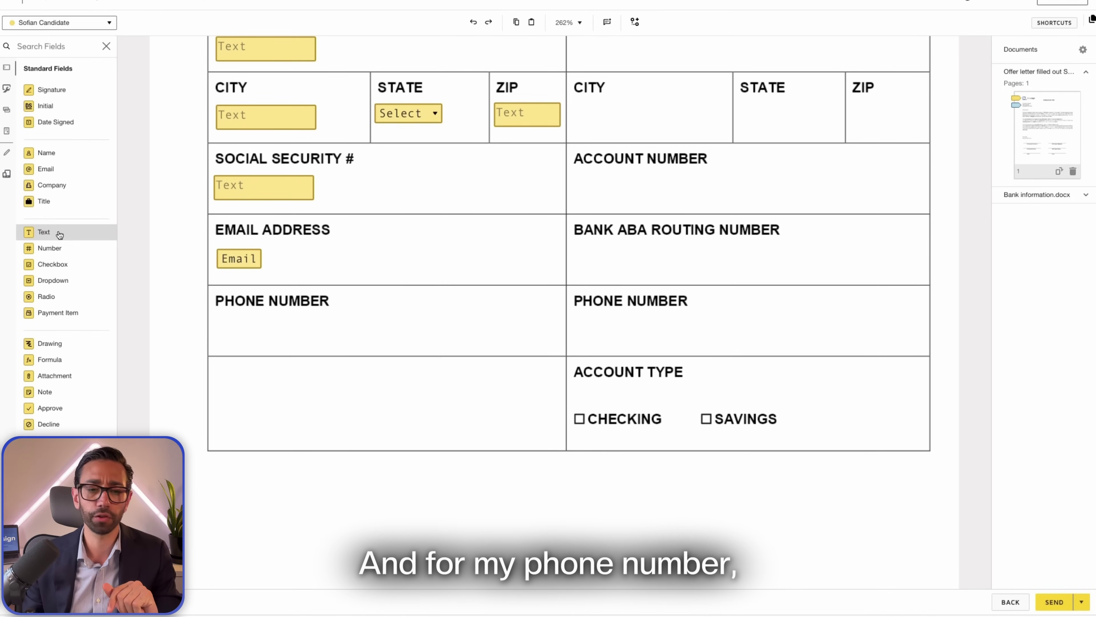
Step: Place text fields in the PHONE NUMBER cell under Personal Information and the BANK NAME cell under Bank Information
drag(60, 235, 216, 324)
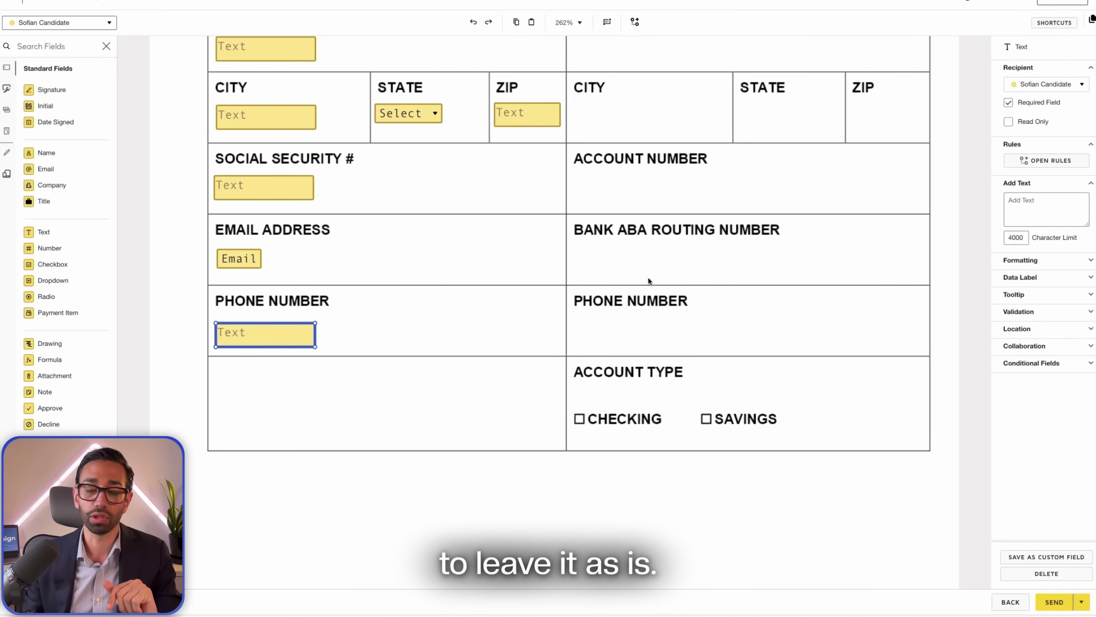
click(394, 318)
scroll(611, 172, up, 5)
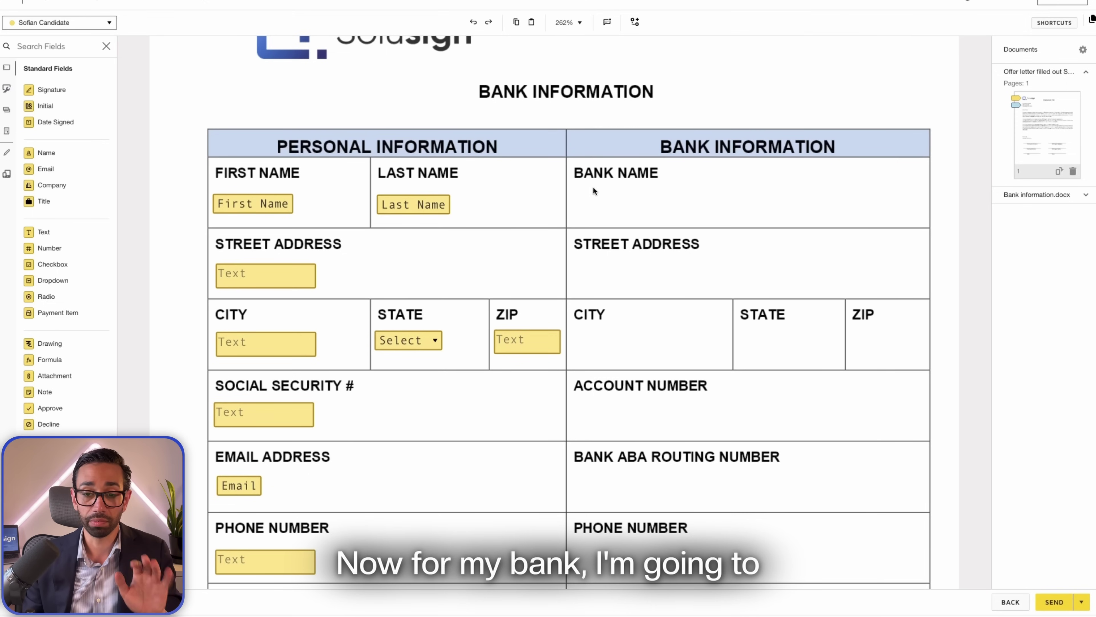
drag(43, 231, 575, 193)
Step: Copy the personal STREET ADDRESS, CITY, STATE and ZIP fields together into the matching cells under Bank Information
drag(65, 232, 576, 268)
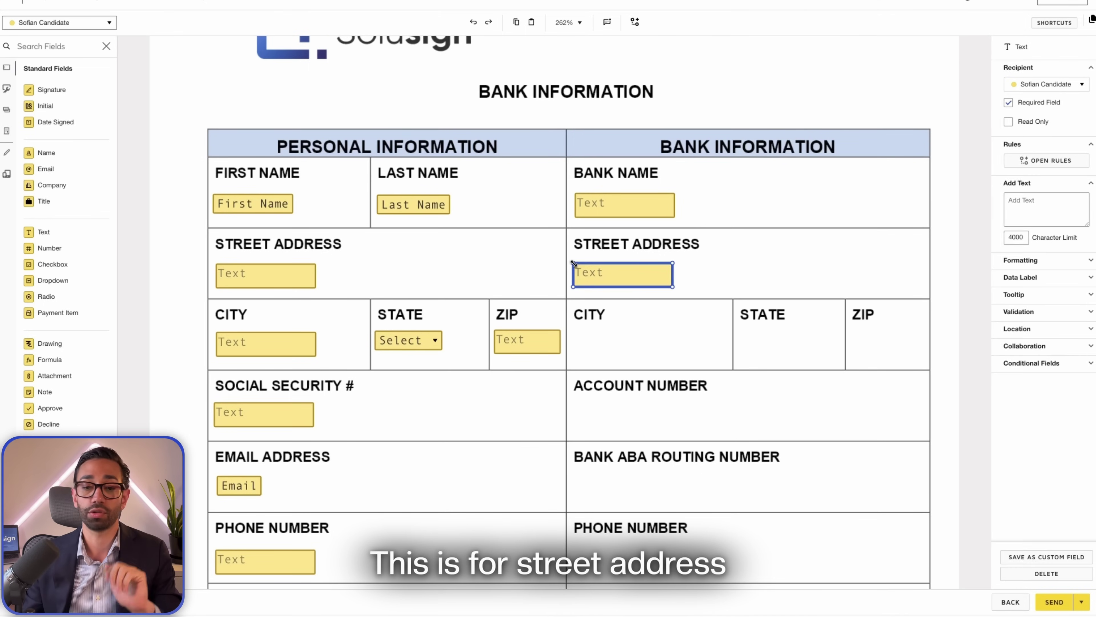
key(Delete)
drag(180, 240, 628, 358)
key(ctrl+d)
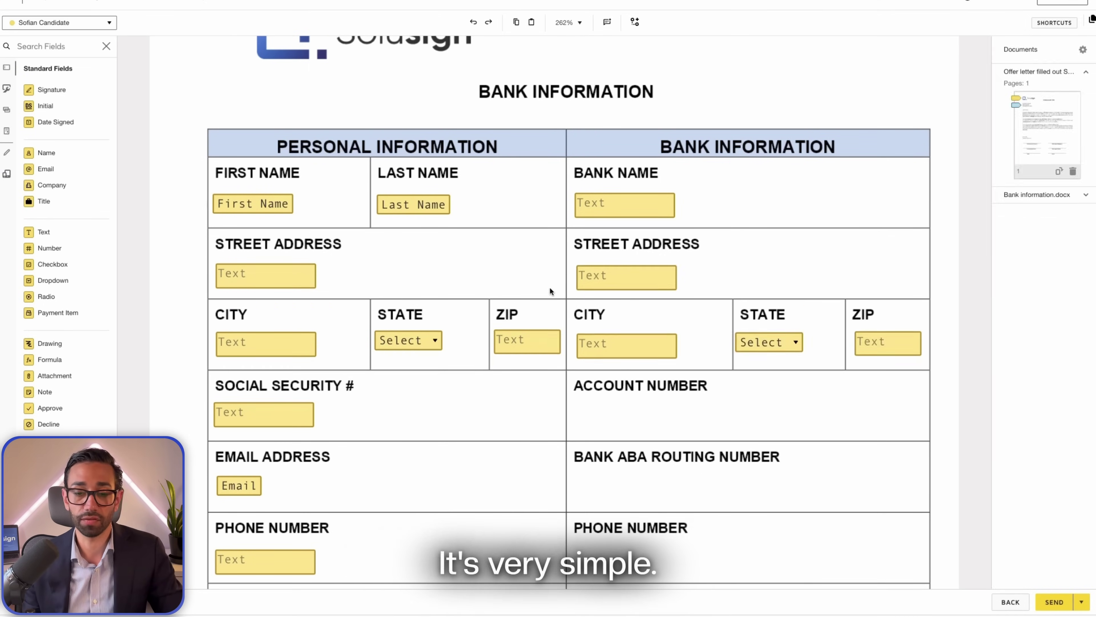
Step: Place text fields in the ACCOUNT NUMBER, BANK ABA ROUTING NUMBER and PHONE NUMBER cells under Bank Information
scroll(549, 287, down, 3)
drag(43, 232, 622, 427)
key(ctrl+d)
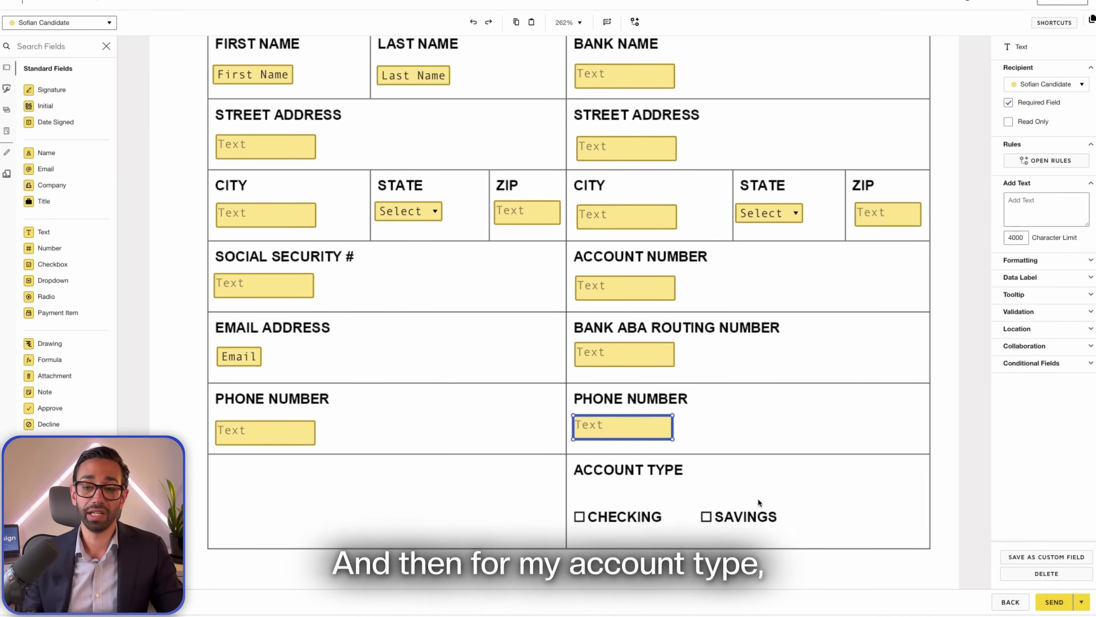
Step: Place a radio group under ACCOUNT TYPE with one button over the CHECKING box and one over the SAVINGS box
click(801, 550)
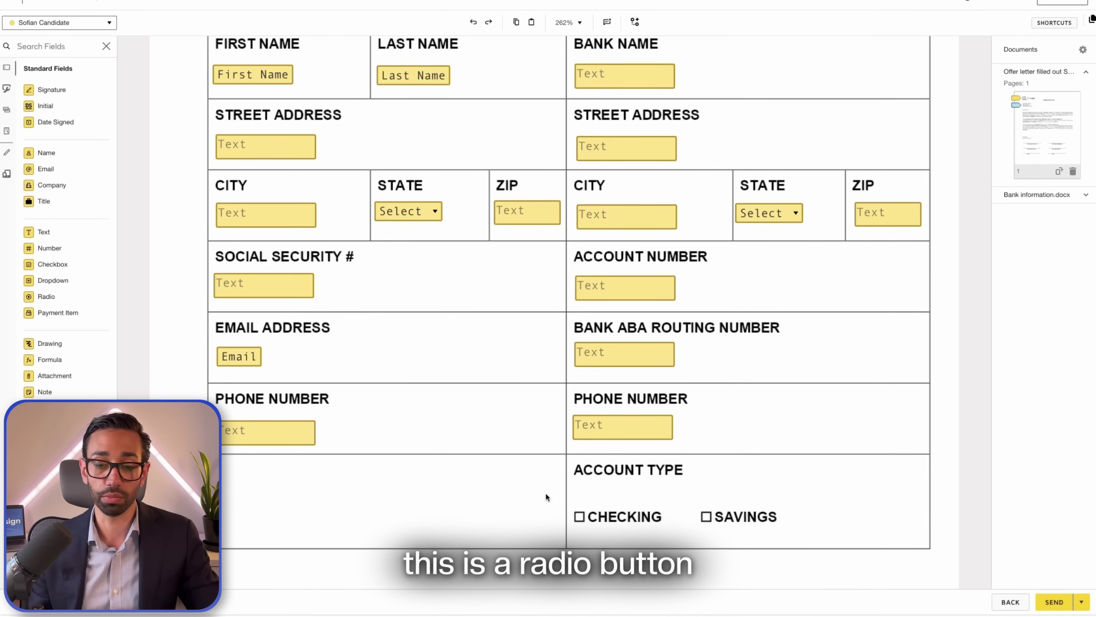
drag(47, 297, 707, 517)
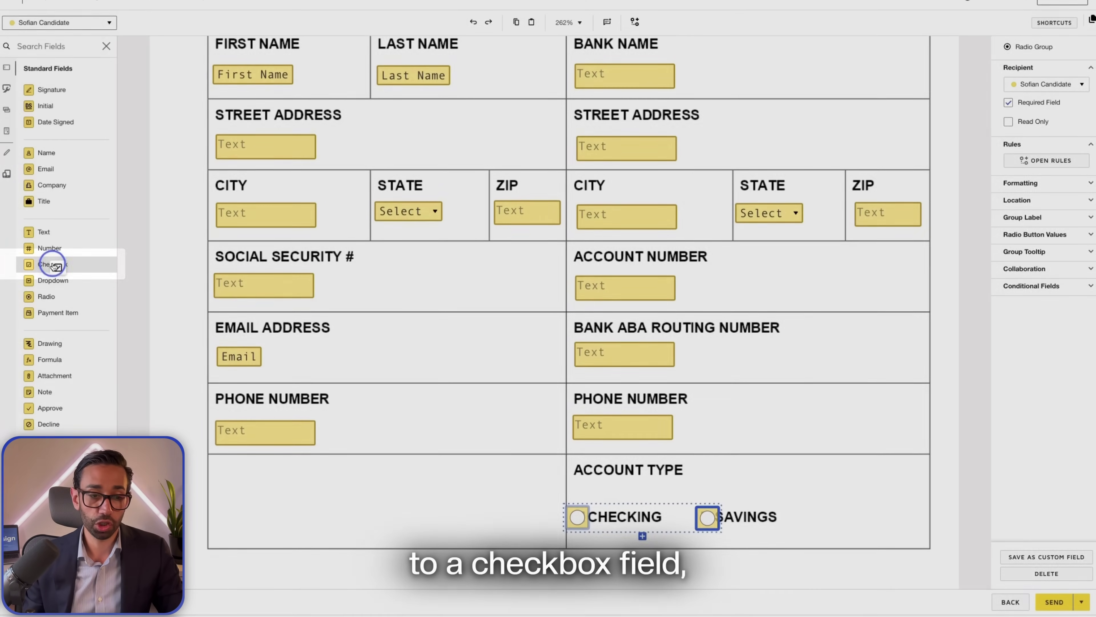
Step: Try a two-box checkbox group in the empty cell, compare its selection behaviour with the account type radio buttons, and delete the checkboxes
drag(52, 266, 415, 522)
click(411, 534)
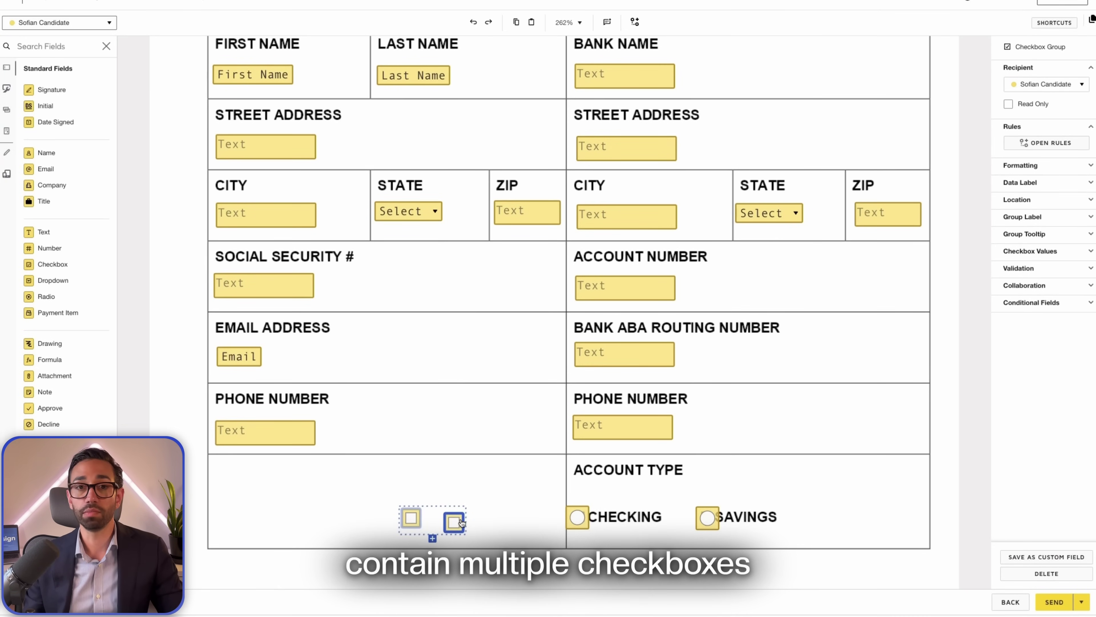
click(410, 522)
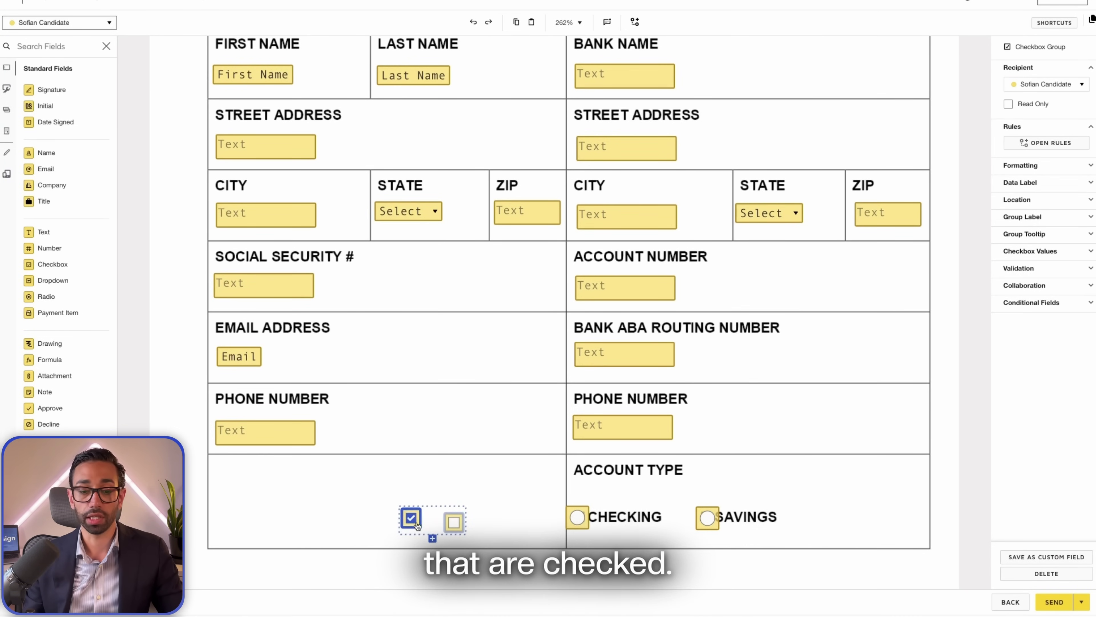
click(457, 528)
click(577, 520)
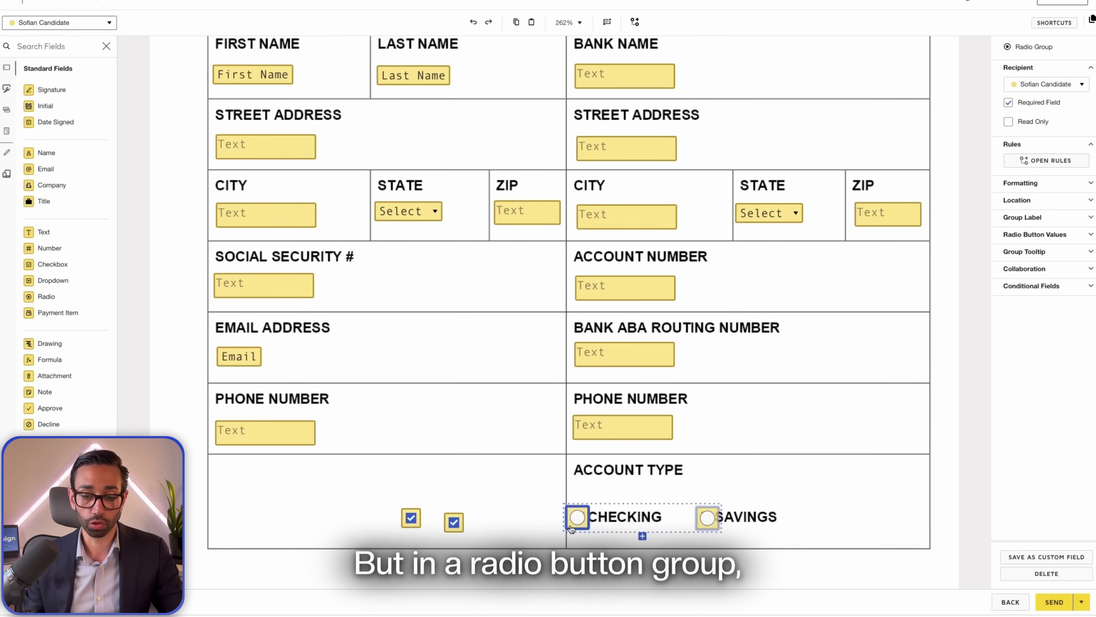
click(707, 521)
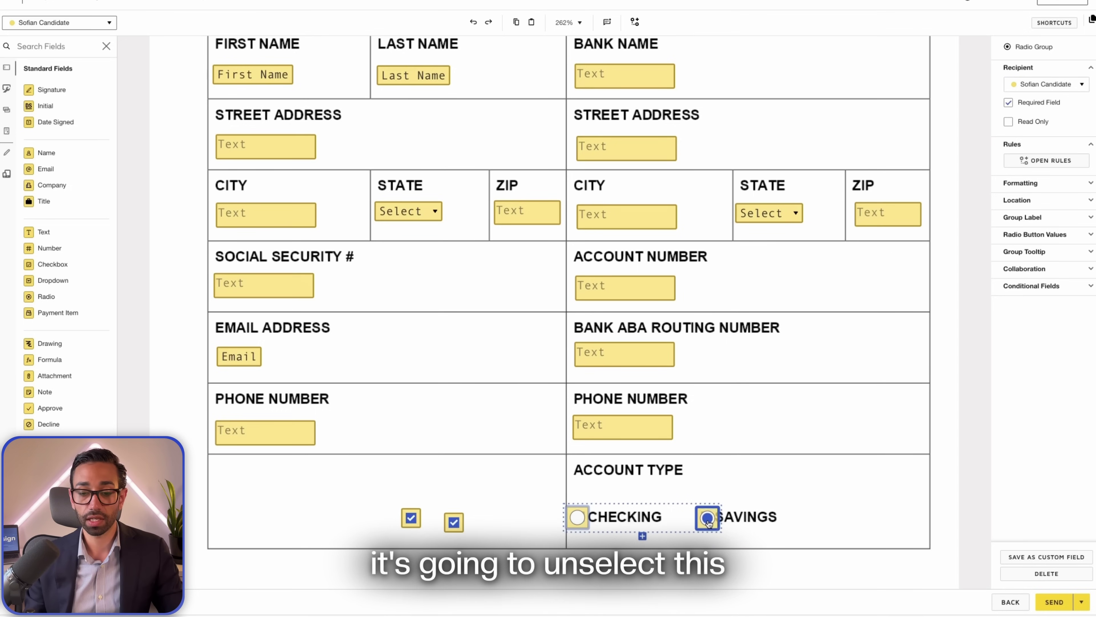
drag(345, 503, 506, 550)
key(Delete)
Step: Make the STREET ADDRESS text field under Personal Information optional instead of required
scroll(588, 543, up, 1)
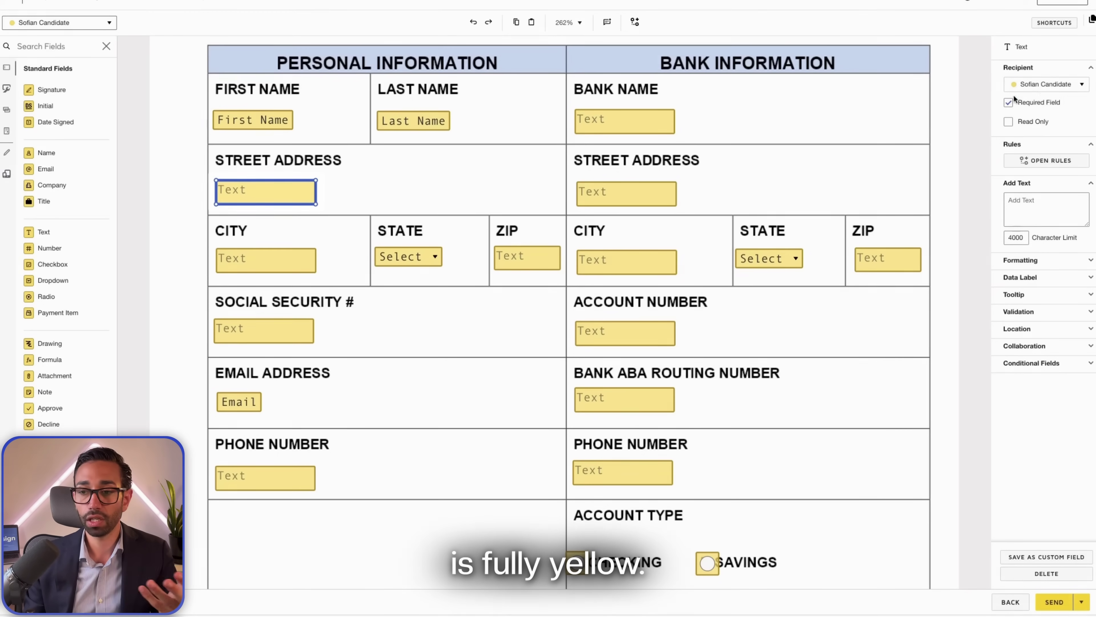
click(1009, 103)
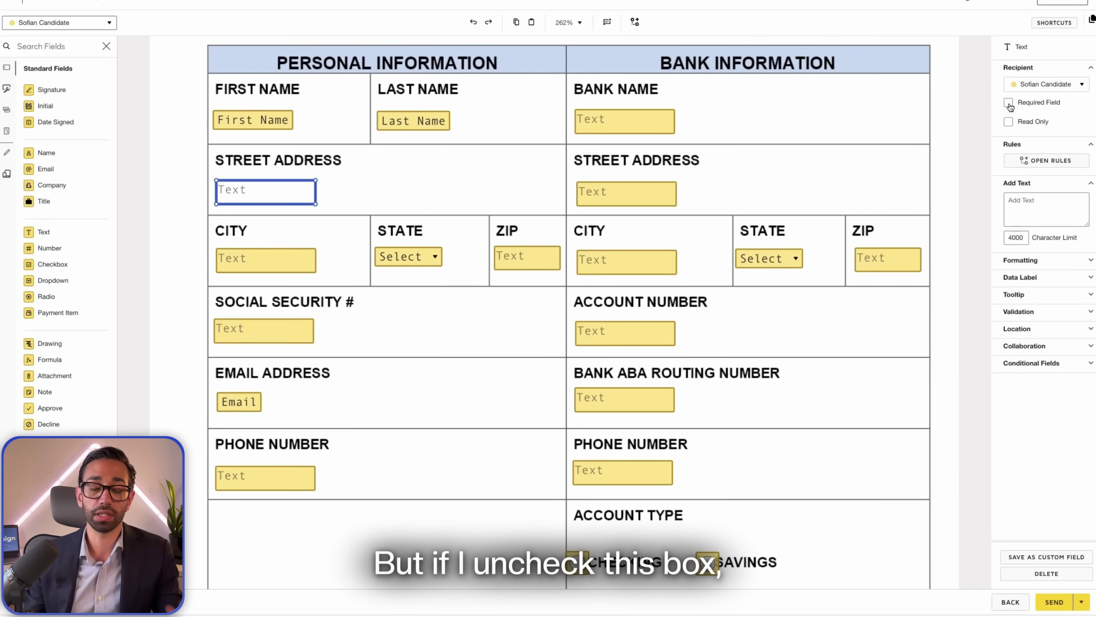
click(416, 160)
click(252, 200)
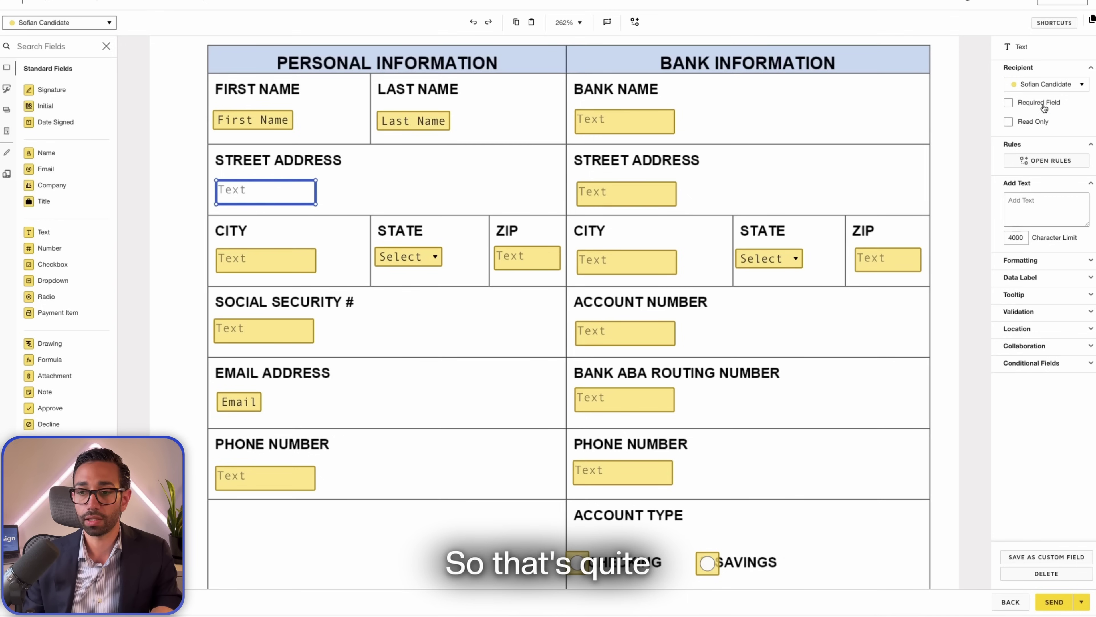
Step: Make the Personal Information STREET ADDRESS field required and read-only, and prefill it with the text SOMETHING
click(1043, 105)
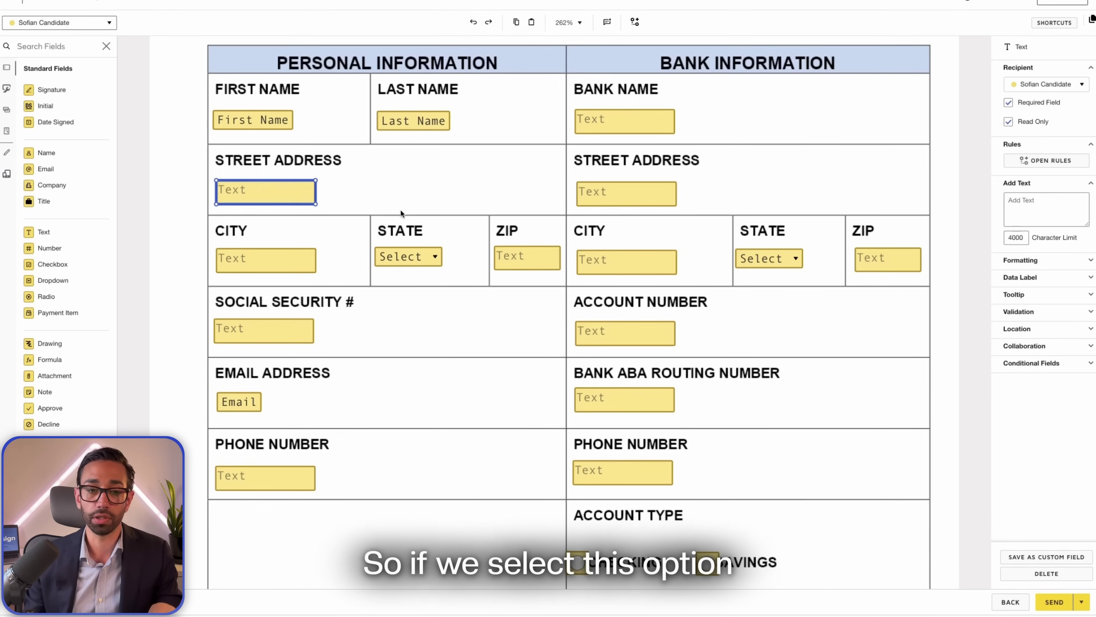
click(281, 197)
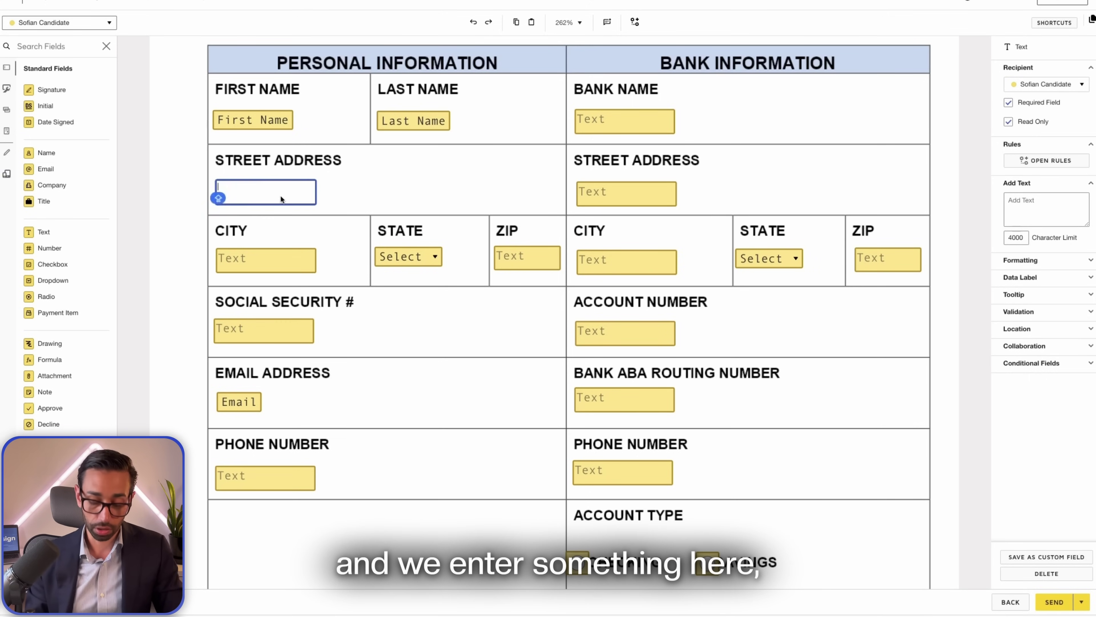
text(SIOEMT)
key(BackSpace)
key(BackSpace)
key(BackSpace)
key(BackSpace)
key(BackSpace)
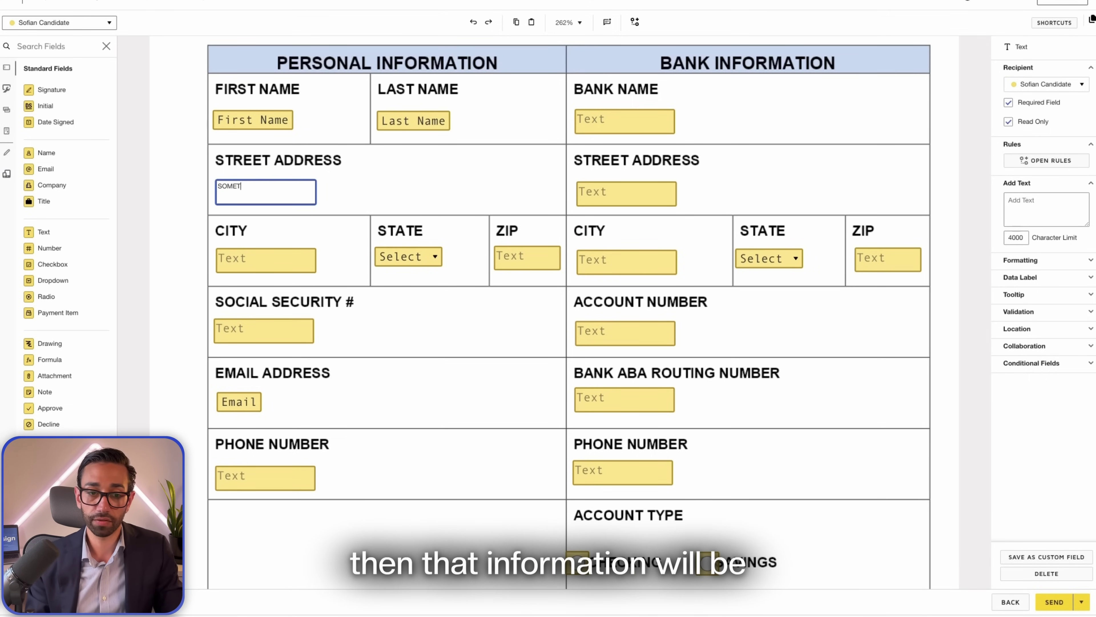
text(OMETHING)
click(377, 191)
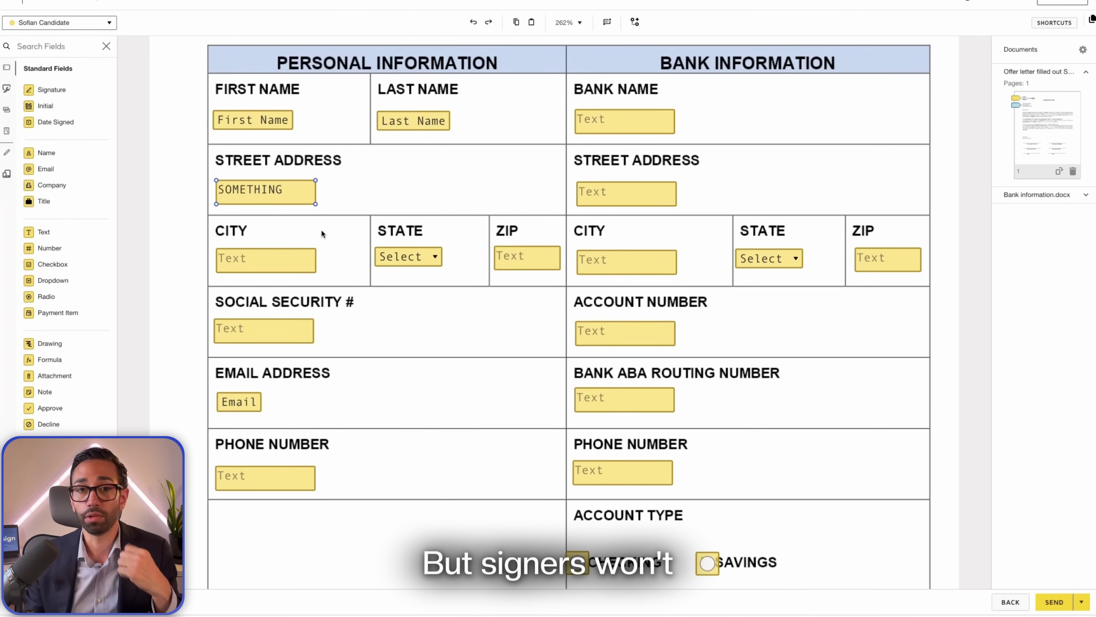
Step: Clear the prefilled text from the STREET ADDRESS field under Personal Information
click(292, 190)
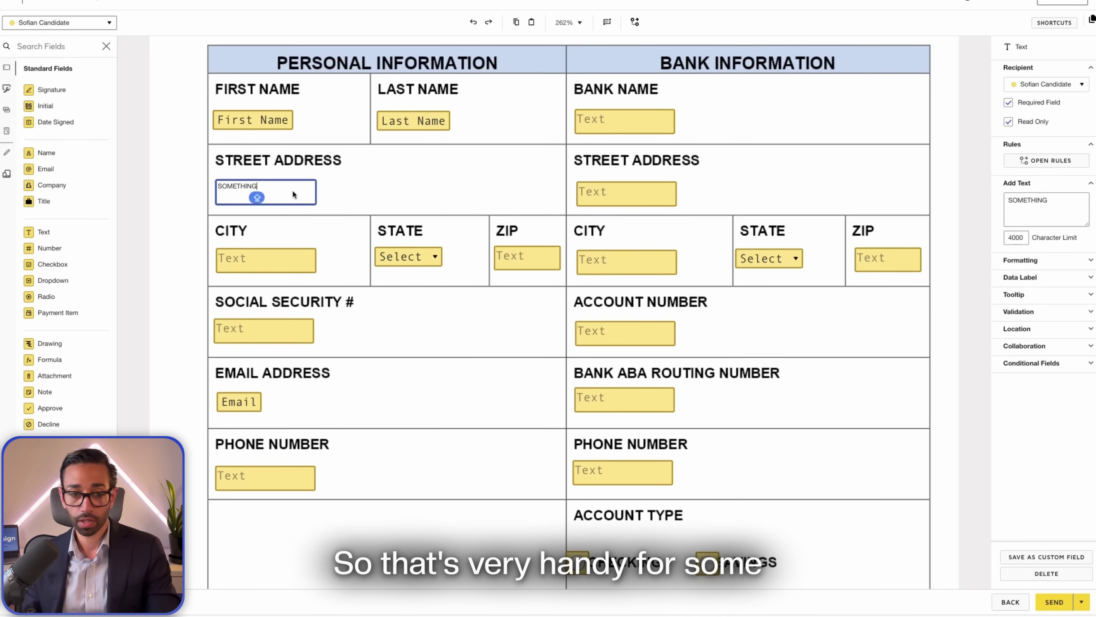
click(279, 190)
drag(264, 188, 216, 194)
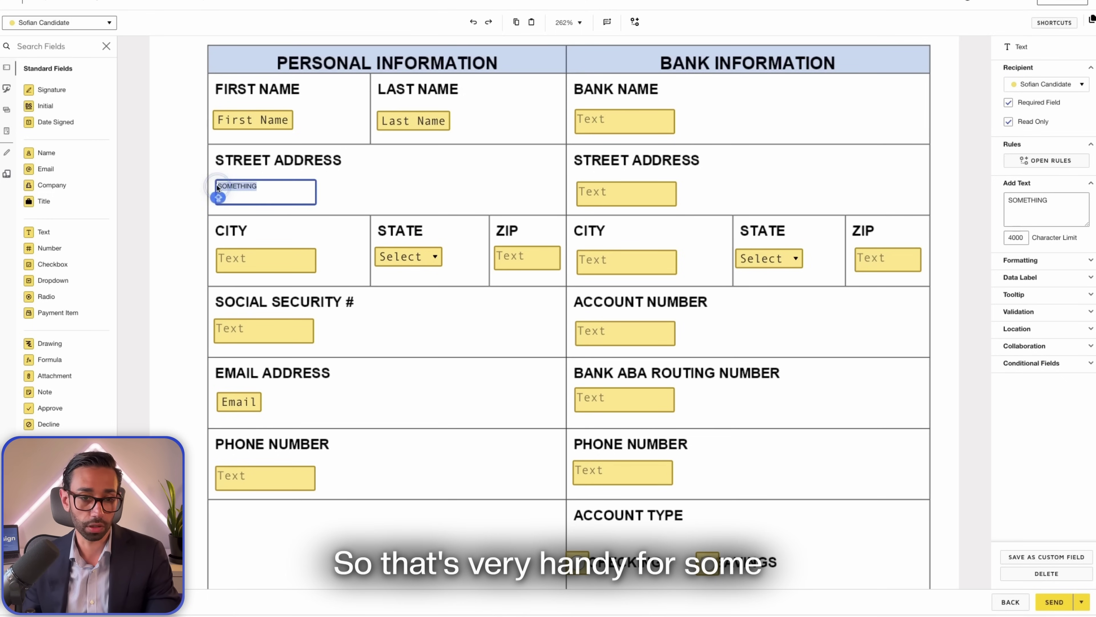
key(BackSpace)
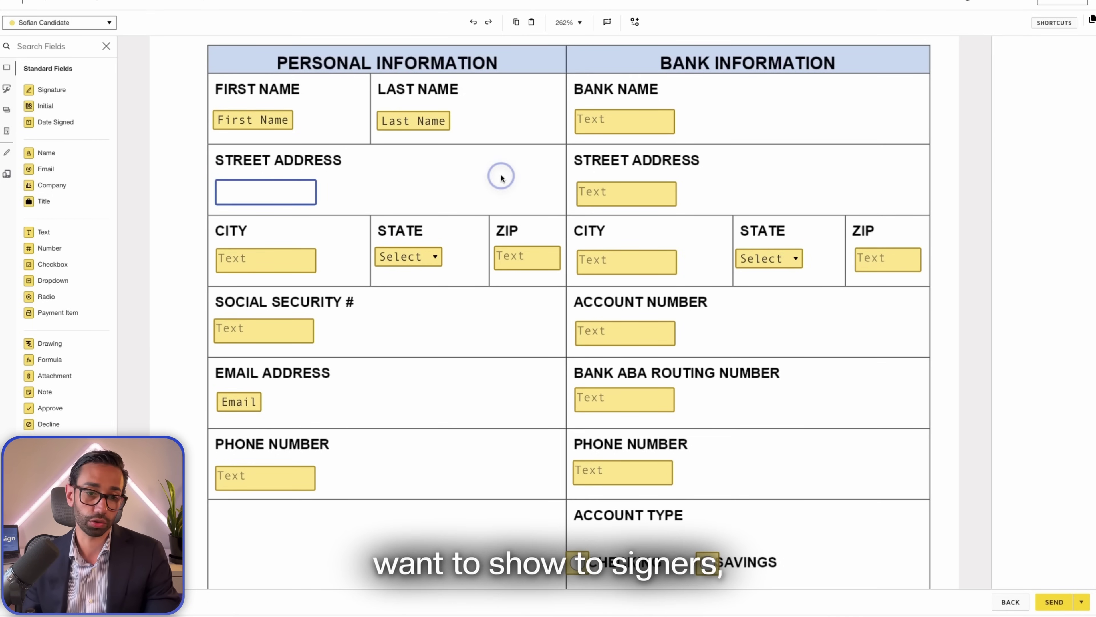
click(501, 174)
click(266, 191)
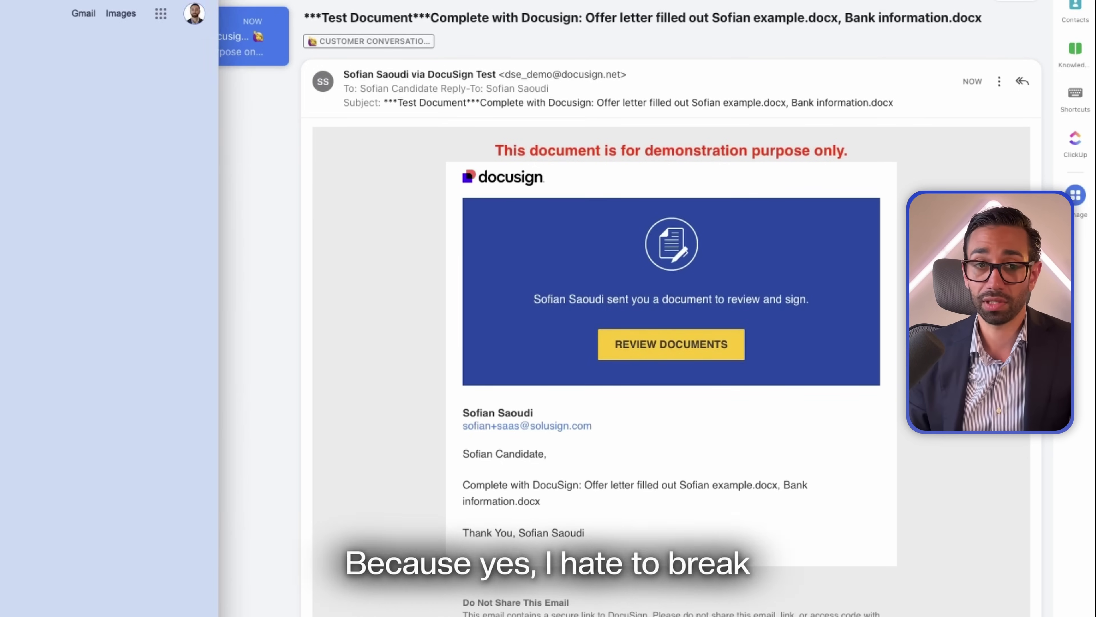
Step: Search the web for docusign pricing and open the eSignature plans result
text(N PRICING)
key(Return)
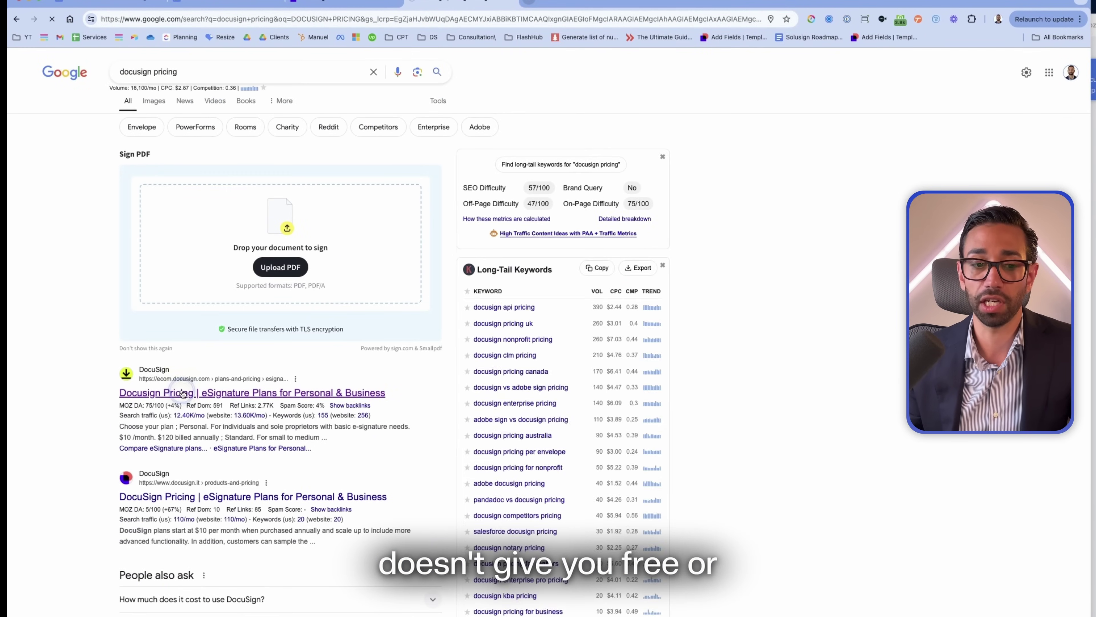
Step: Search the web in a new tab for a Docusign developer account and open the Docusign Developer Center's Get Started page
click(529, 7)
text(DCOUSIGN )
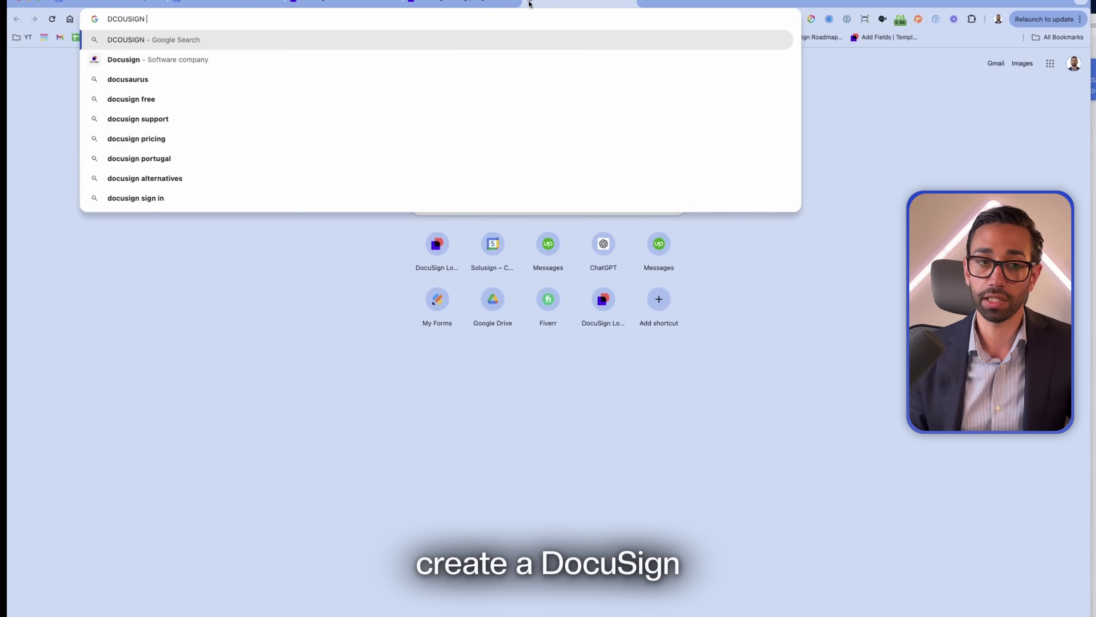
text(DEVELOPER ACCOUNT)
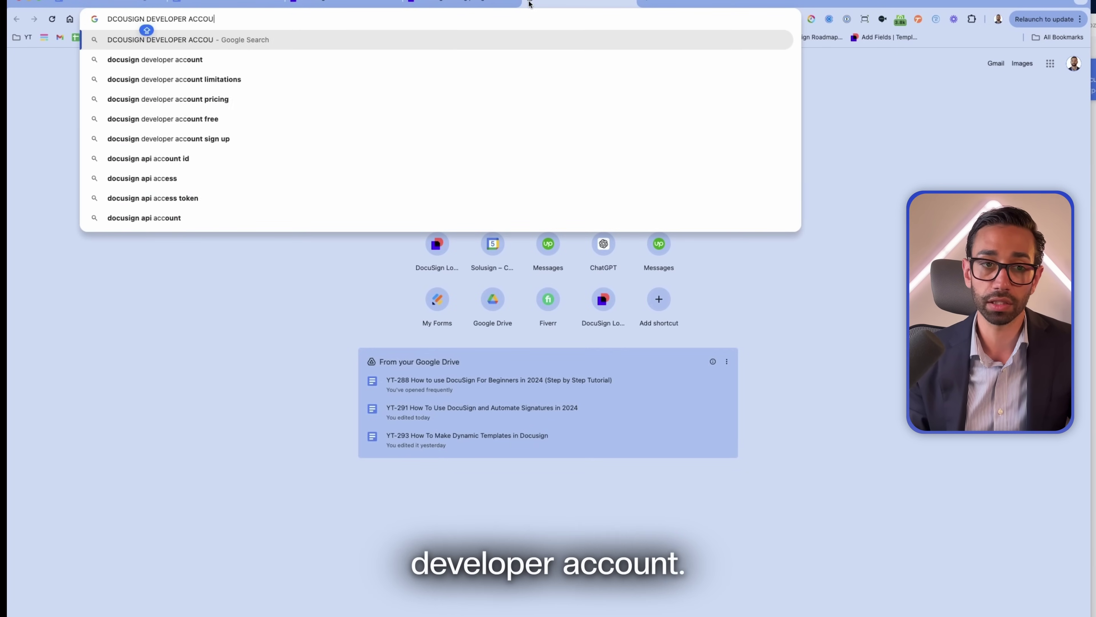
key(Return)
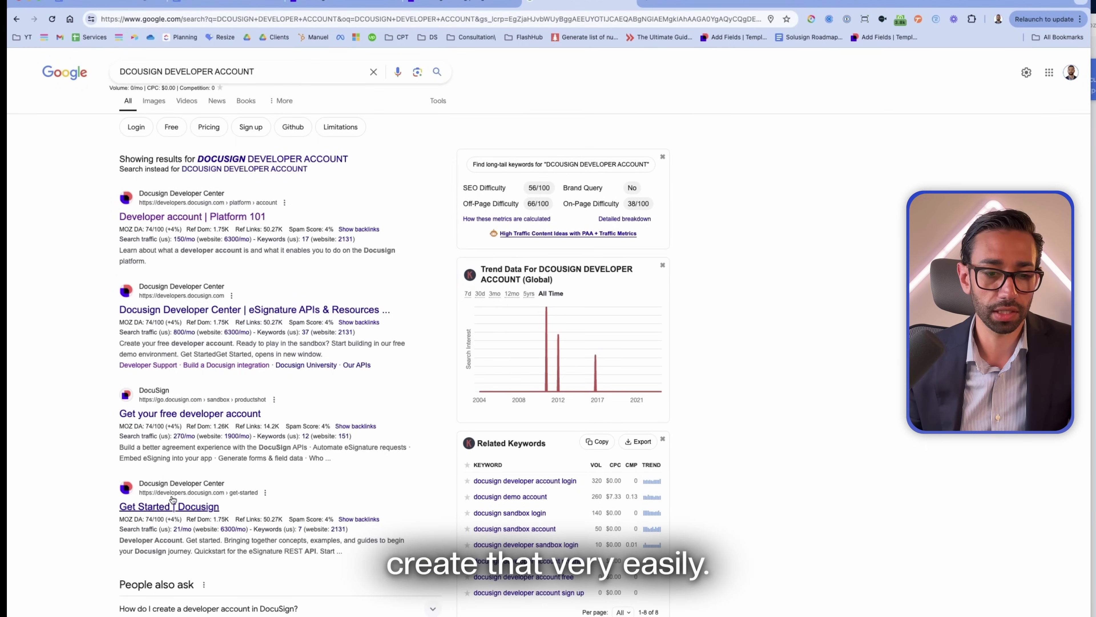
click(133, 509)
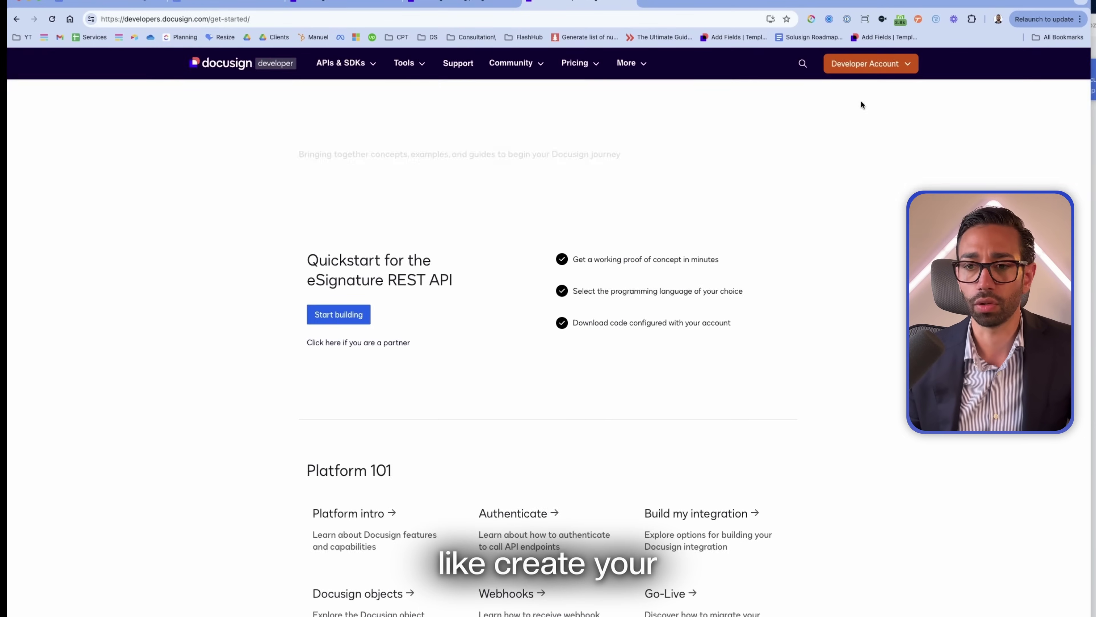
click(860, 104)
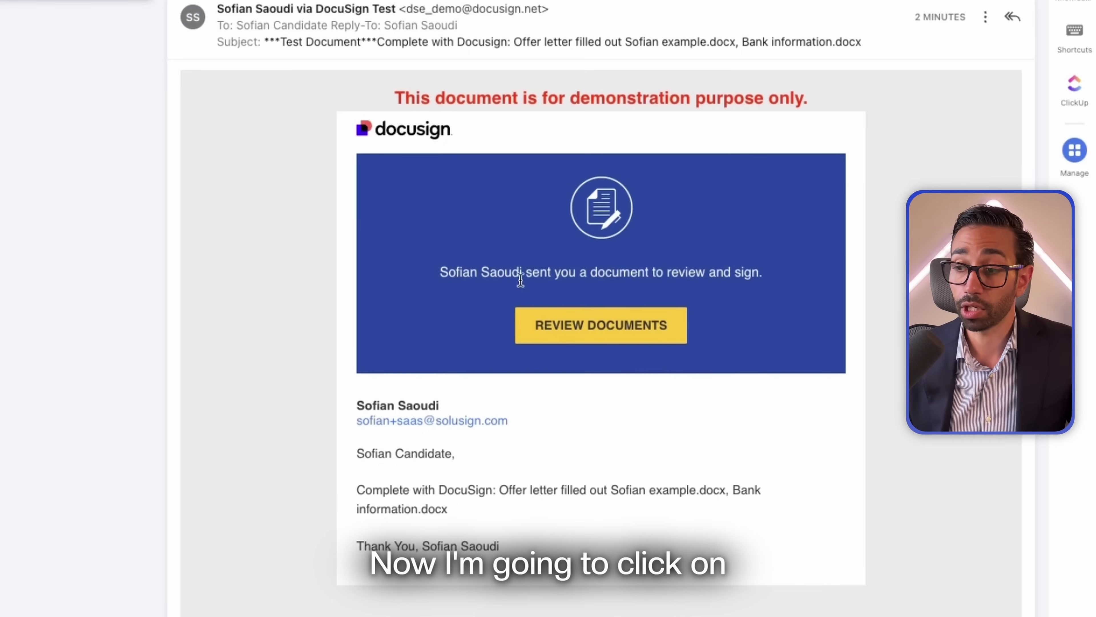
Step: Open the envelope from the candidate's signing e-mail and fill Personal Information with city A, state NY, a one-digit ZIP, social security and phone numbers
click(565, 323)
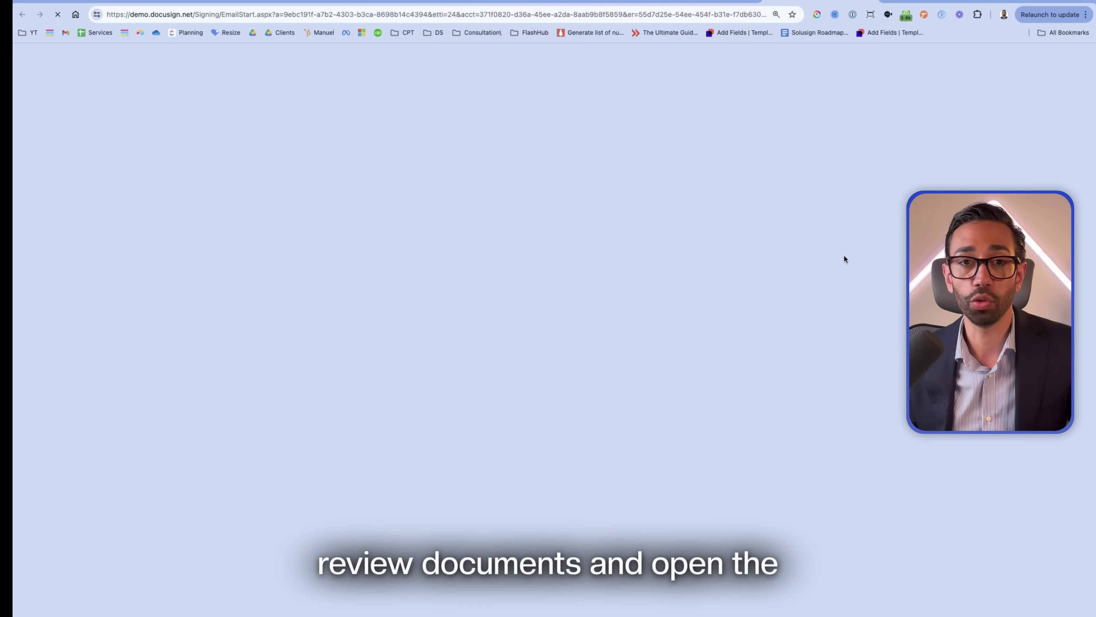
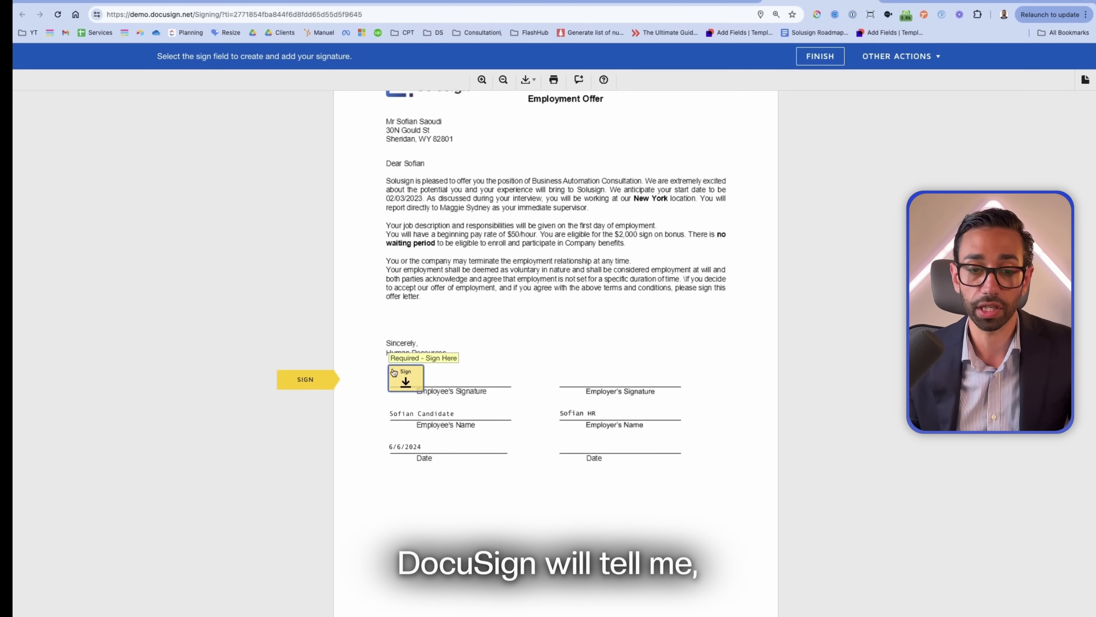
scroll(483, 424, down, 2)
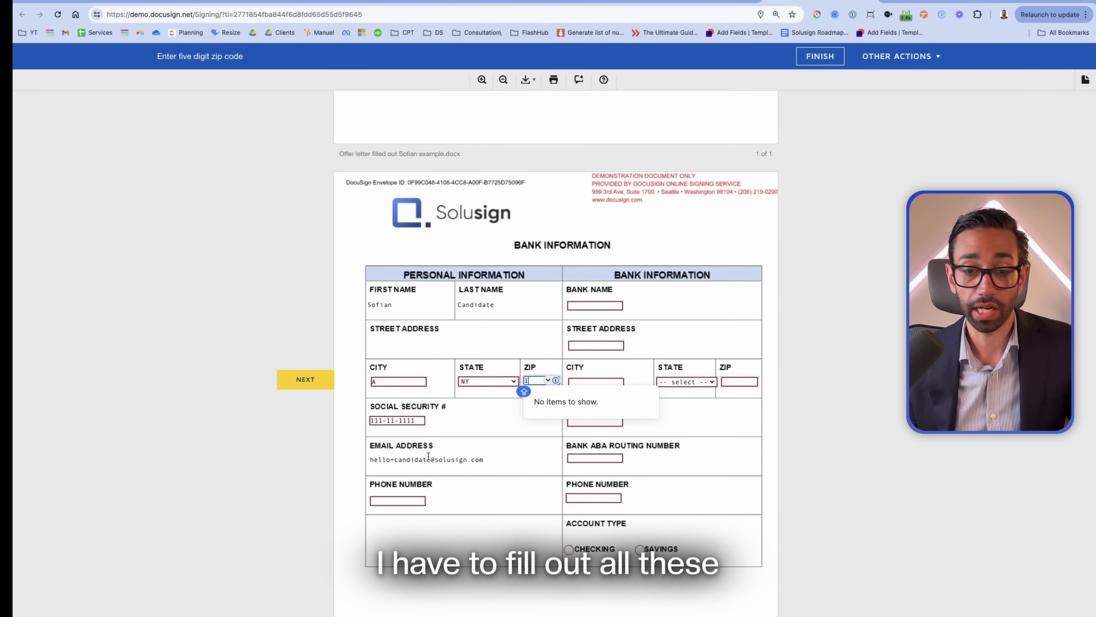
click(405, 501)
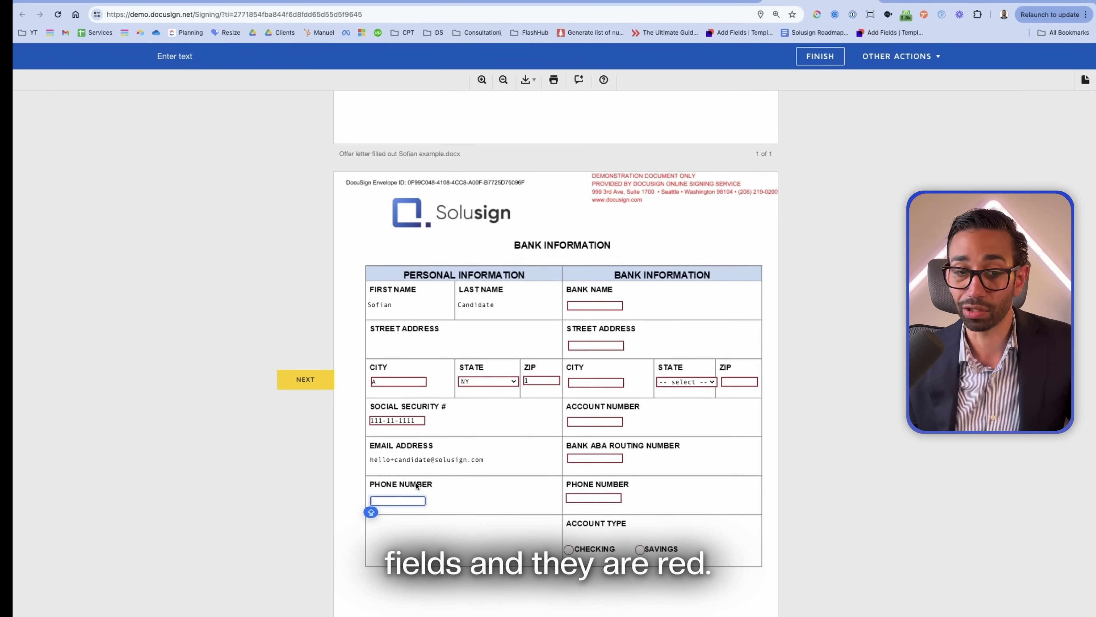
text(1)
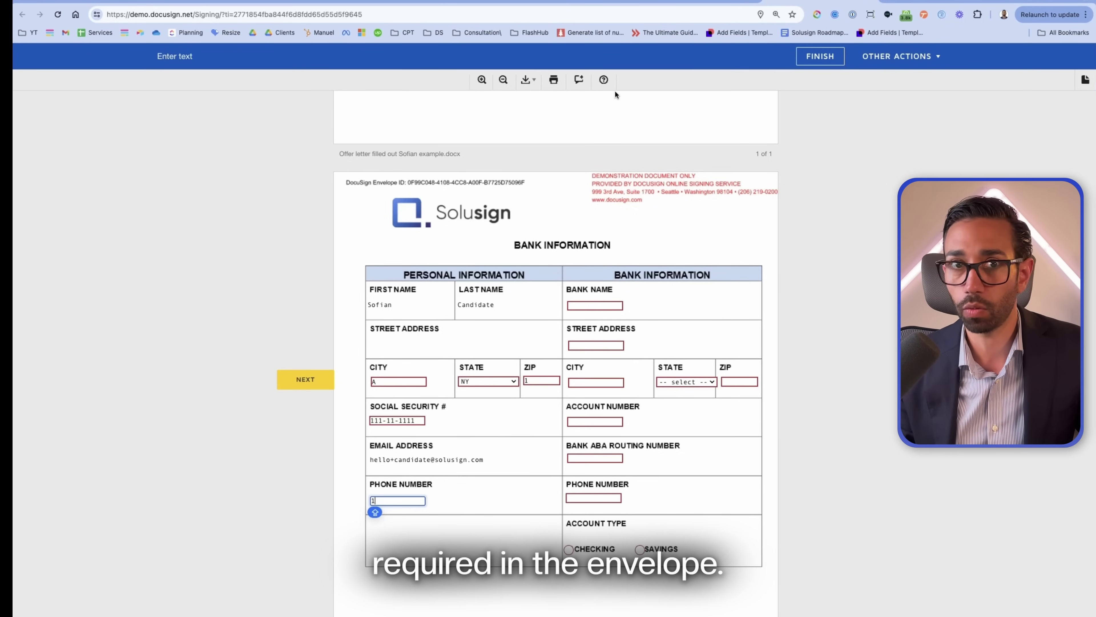
Step: Enter 1 as the bank name and bank street address, and try to edit the read-only STREET ADDRESS under Personal Information
click(596, 344)
text(1)
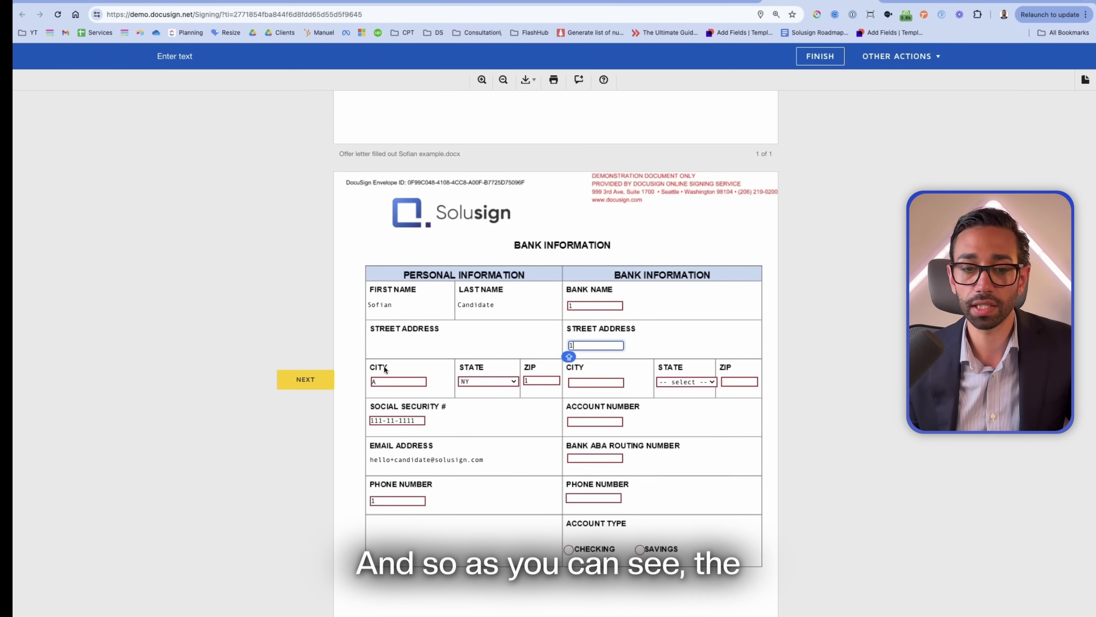
click(370, 344)
click(469, 348)
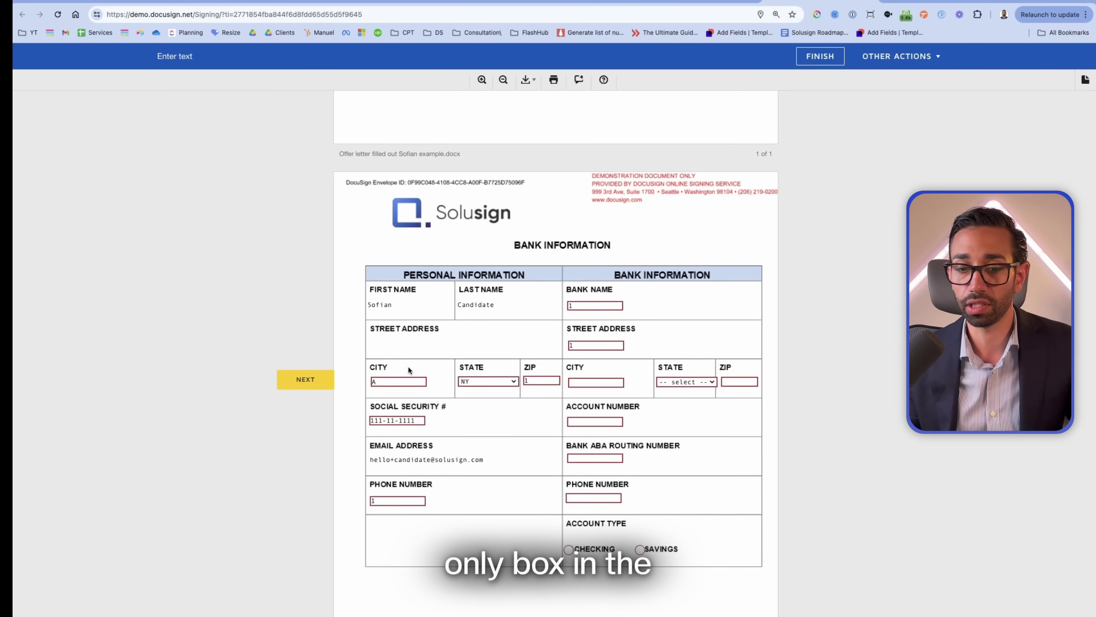
Step: Fill in the bank's city as 1, state as CA and a five-digit ZIP, and check the personal ZIP field's validation
click(686, 381)
click(686, 404)
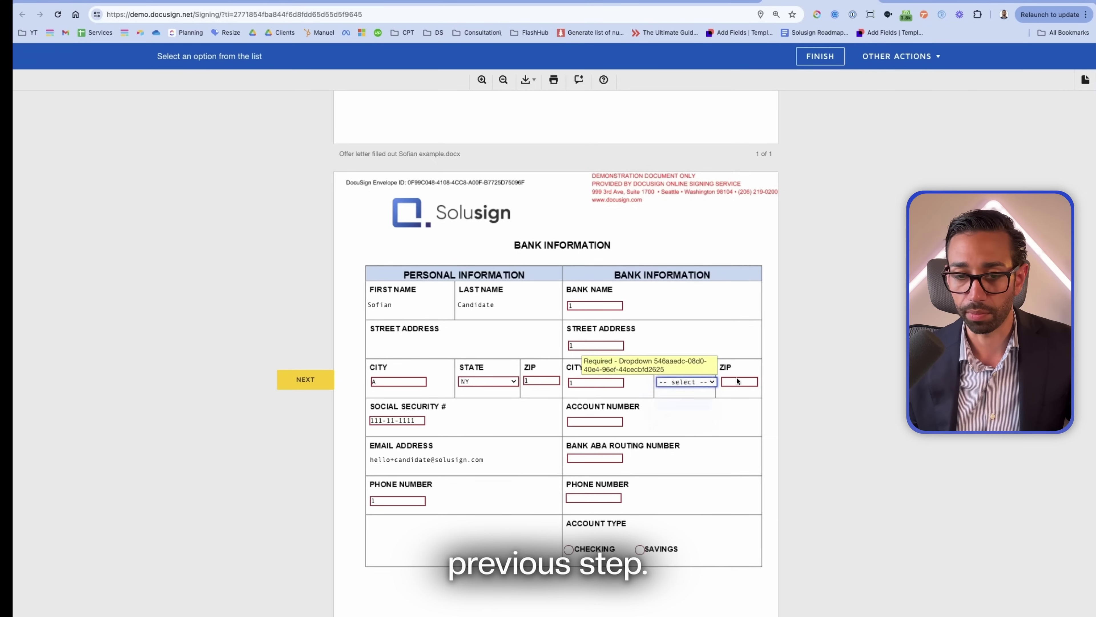
click(739, 381)
text(11111)
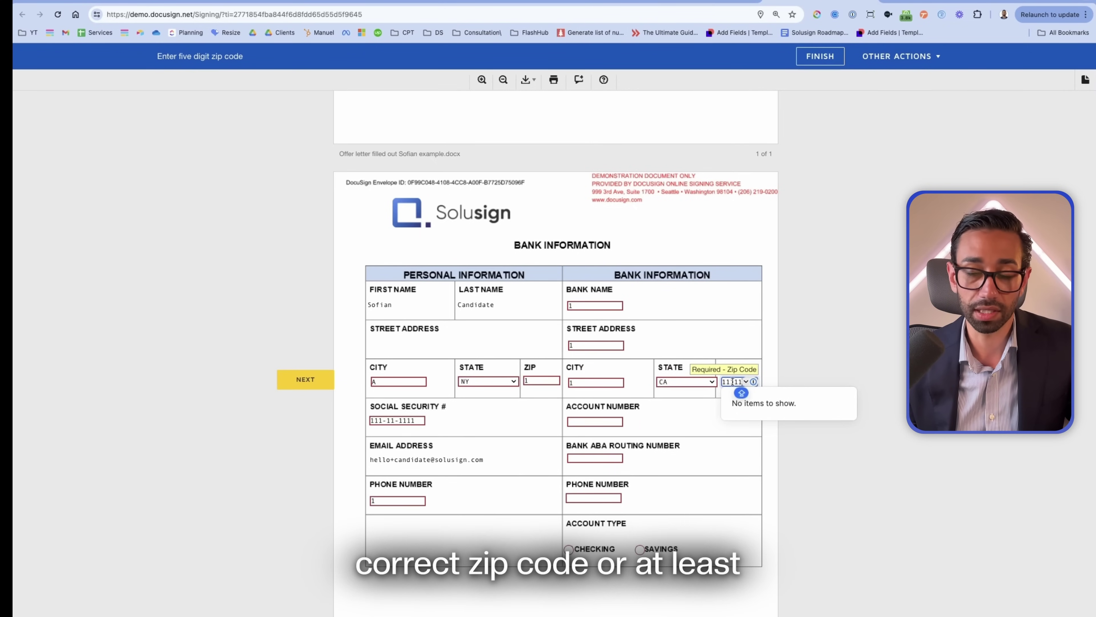
click(548, 382)
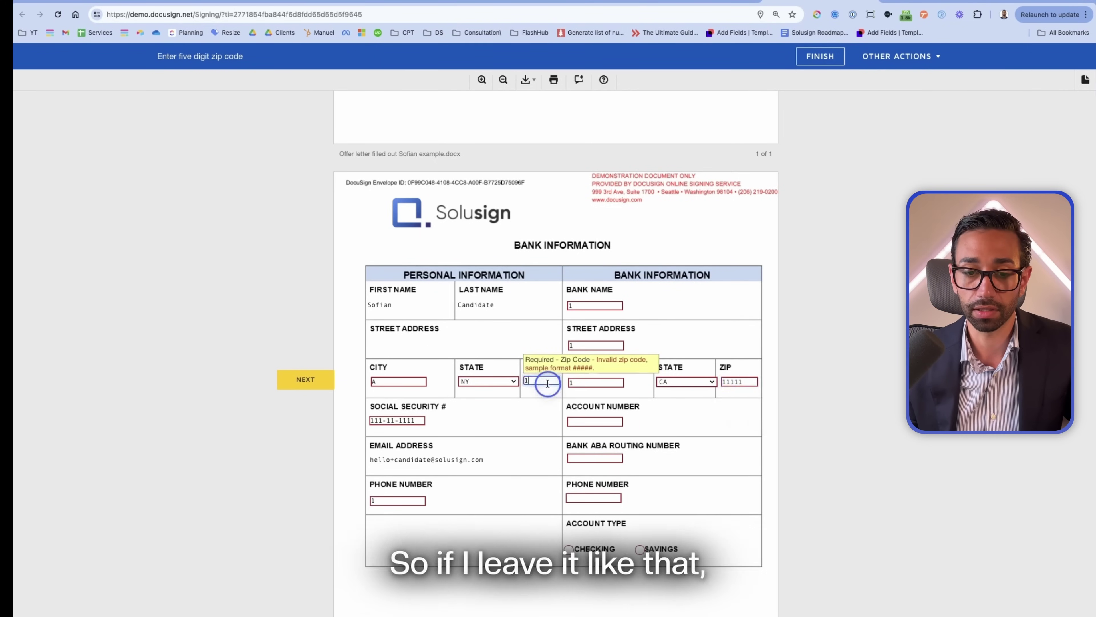
Step: Enter the bank account number, ABA routing number and bank phone number, and choose SAVINGS as the account type
click(595, 422)
click(603, 459)
text(1)
click(605, 497)
text(1)
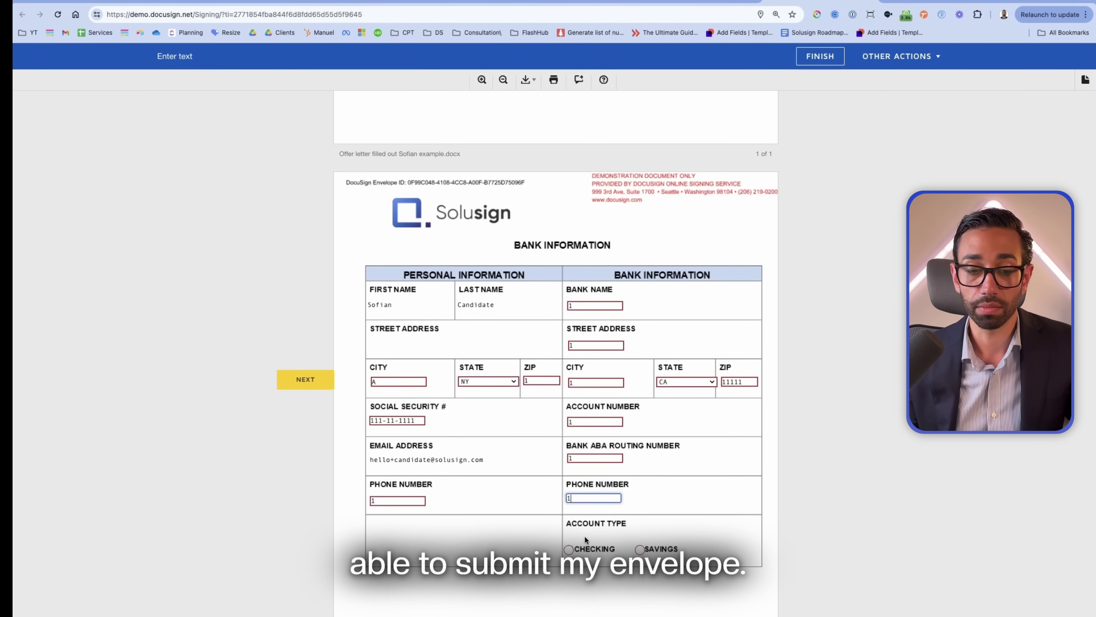
Step: Go to the offer letter's Employee's Signature field and sign it with the suggested signature style
click(301, 385)
click(819, 57)
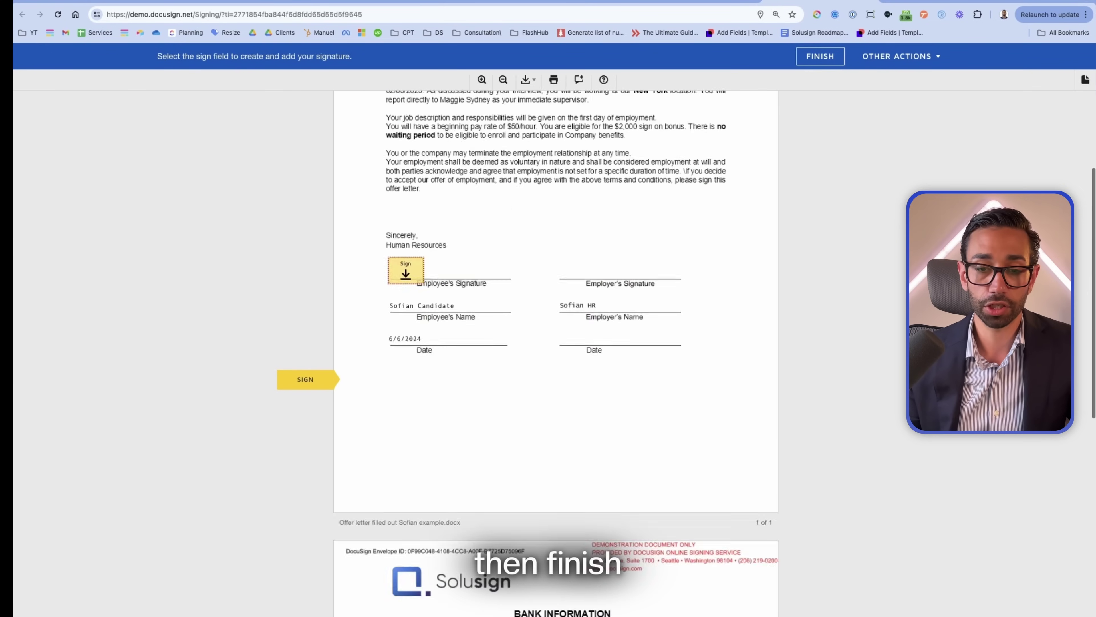
click(405, 381)
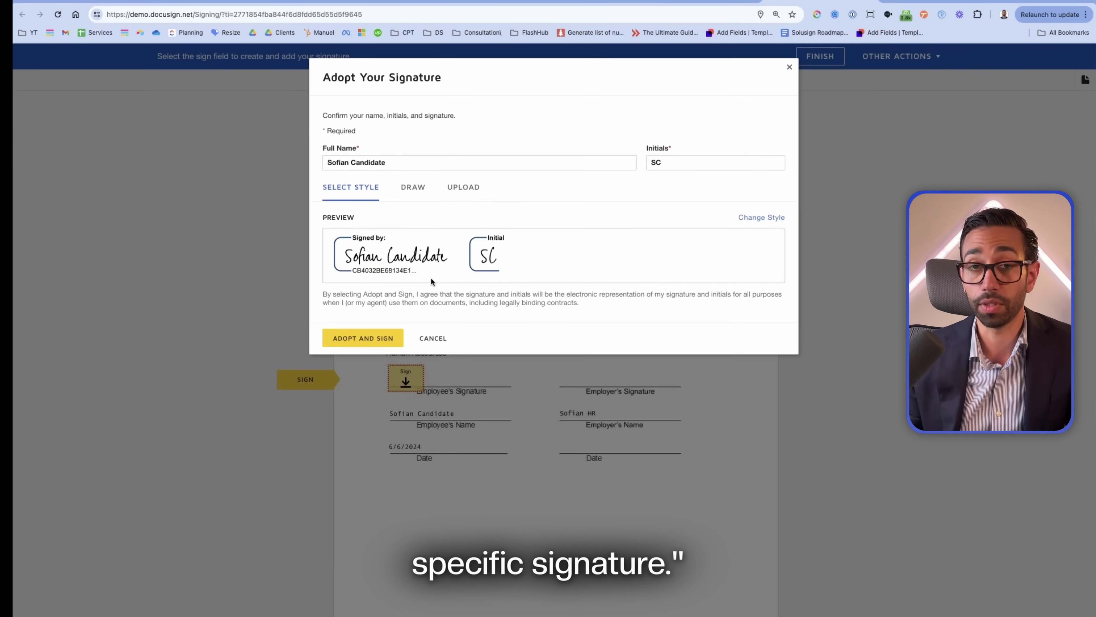
click(367, 338)
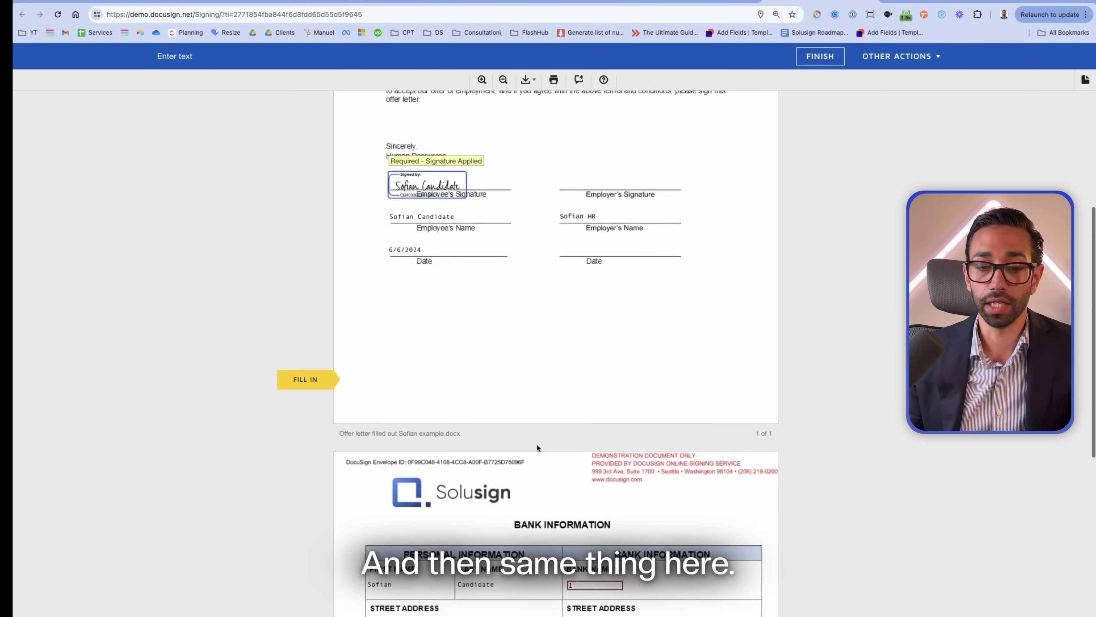
Step: Replace the personal ZIP with a valid five-digit ZIP code and finish signing the envelope
key(Tab)
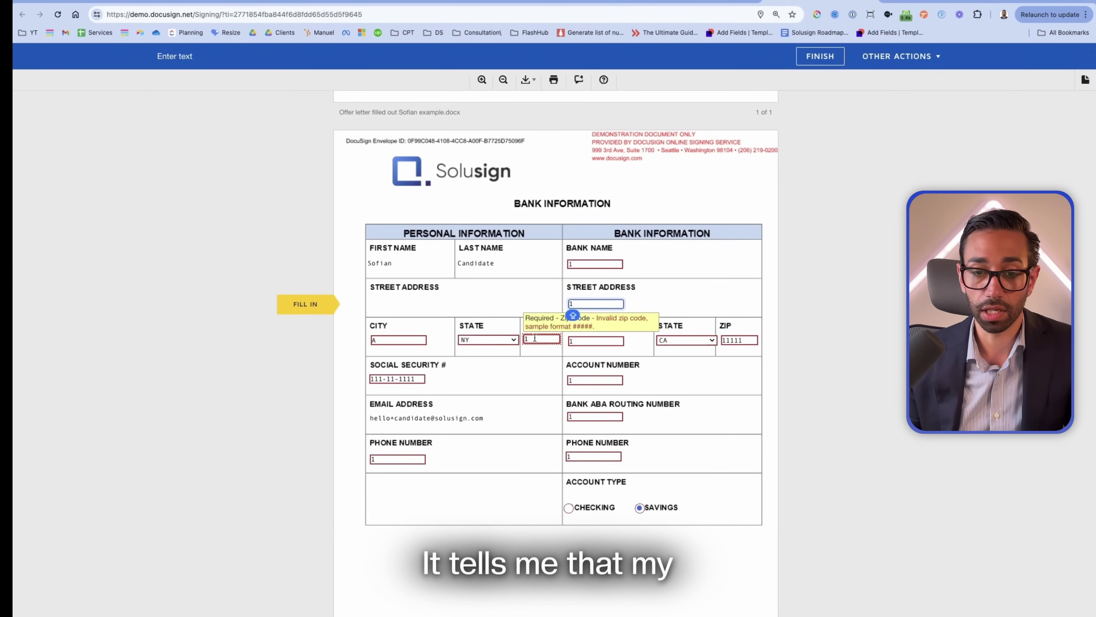
click(536, 342)
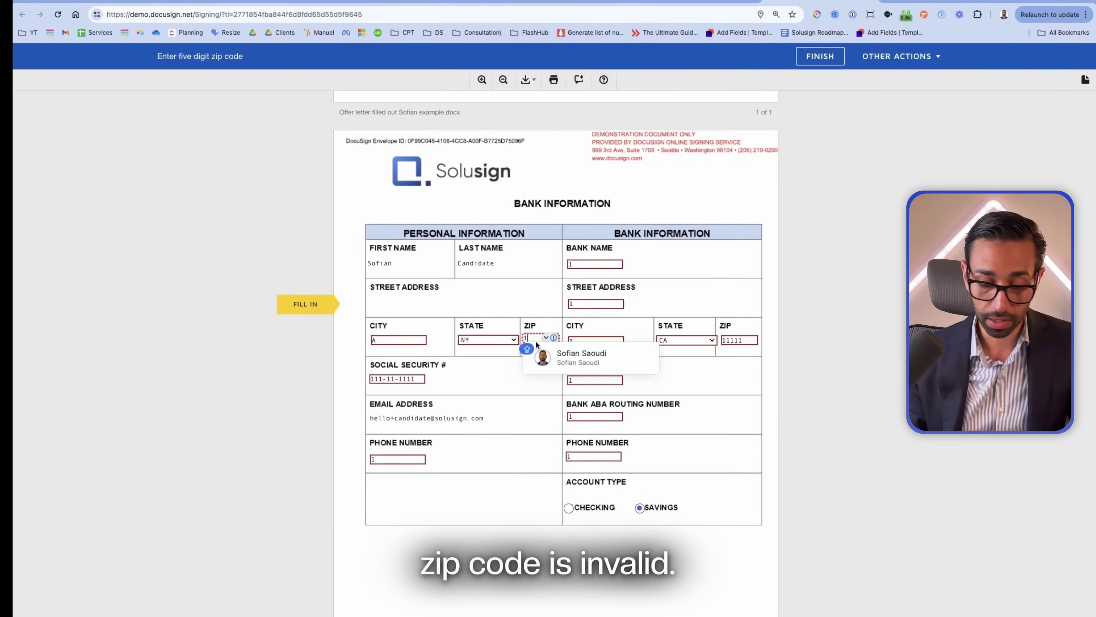
text(82801)
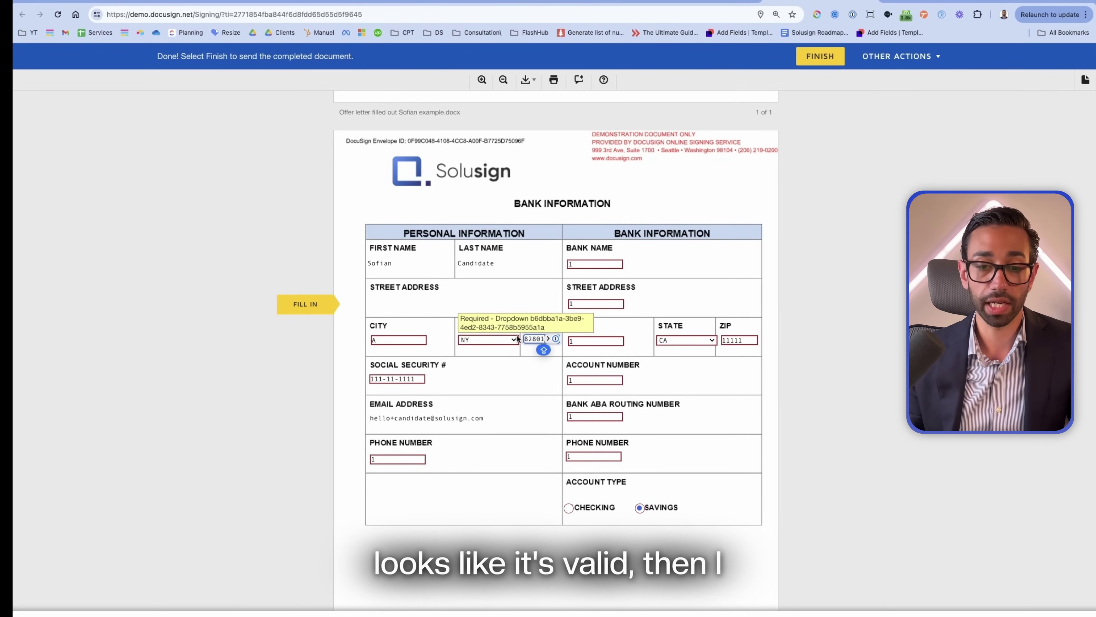
click(821, 58)
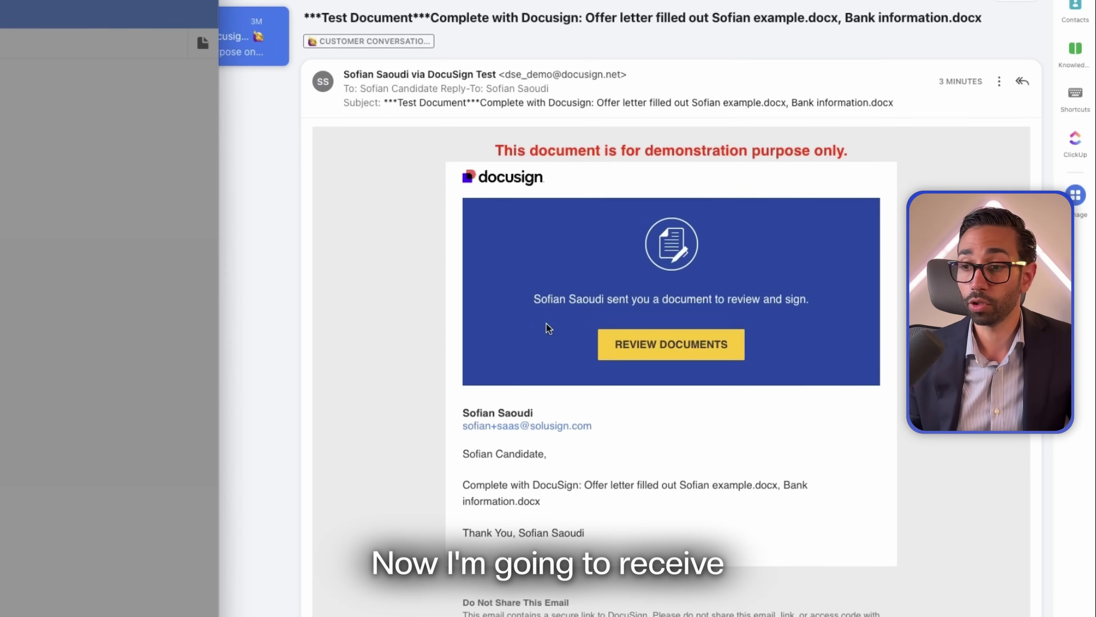
Step: Check the inbox conversation for the signing request e-mail addressed to the HR recipient
scroll(584, 409, down, 5)
scroll(320, 308, up, 3)
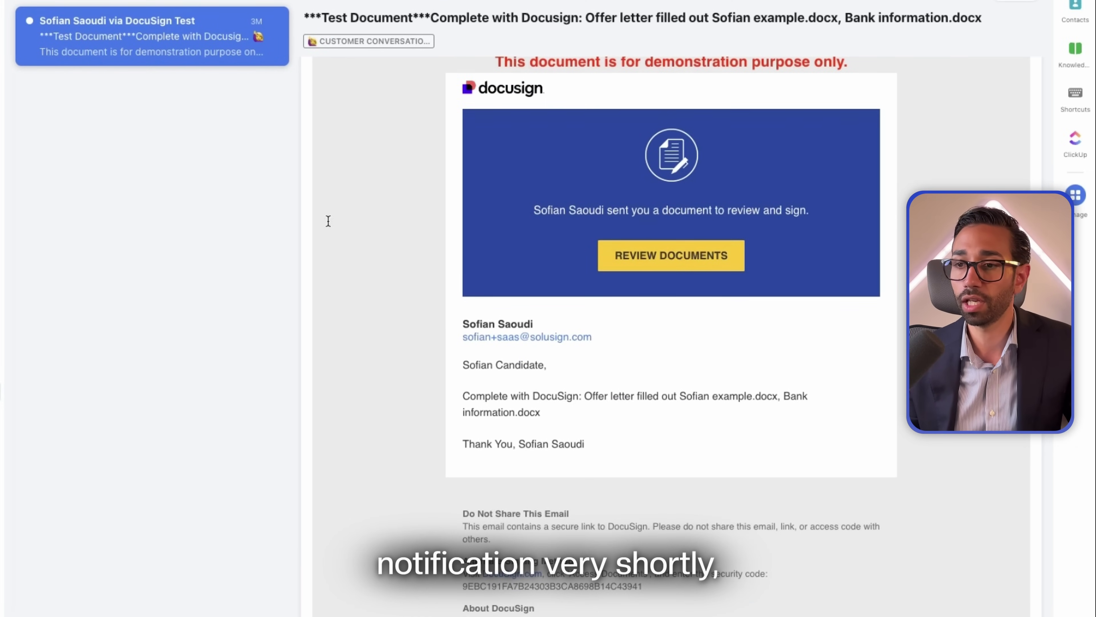
scroll(667, 400, down, 3)
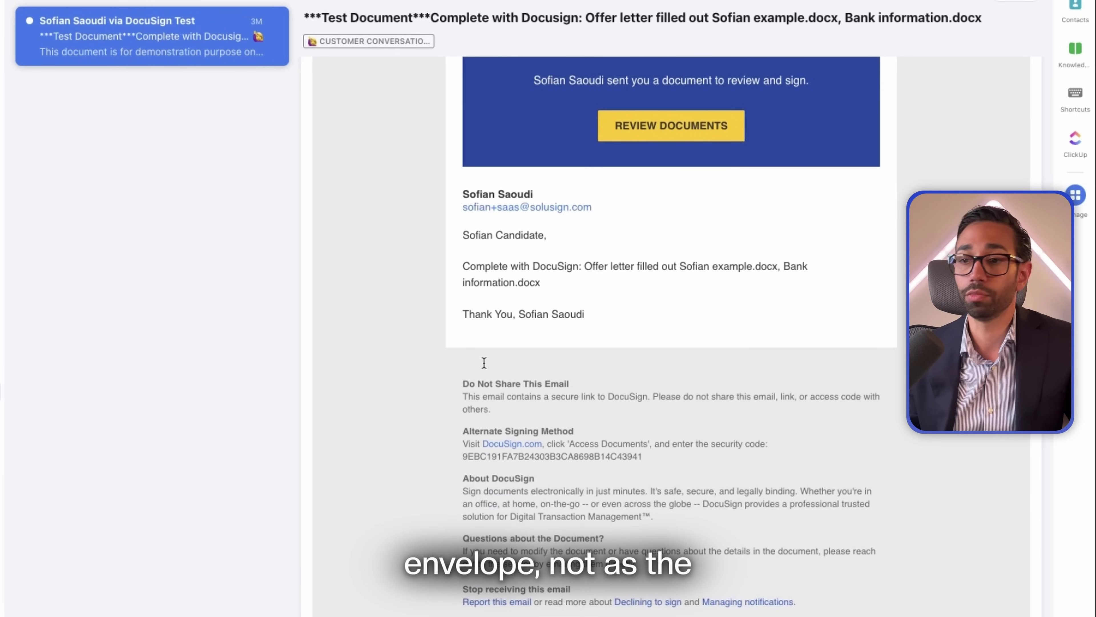
scroll(660, 470, up, 4)
scroll(658, 536, down, 15)
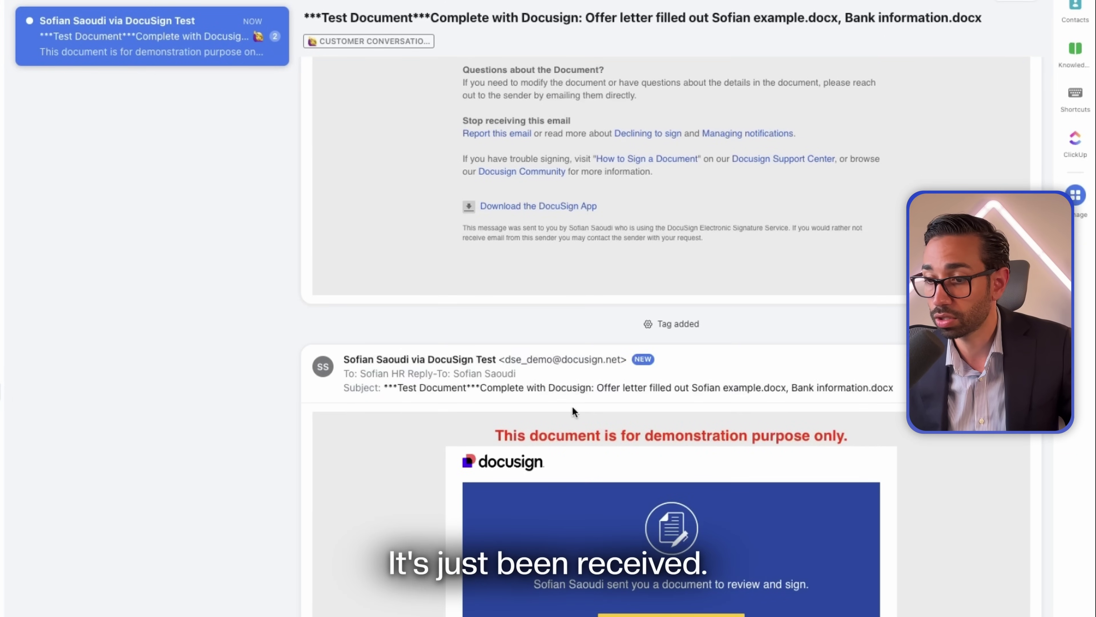
Step: Switch to Docusign, open the sent offer letter and bank information envelope, and check the signing status of both recipients
scroll(664, 449, down, 3)
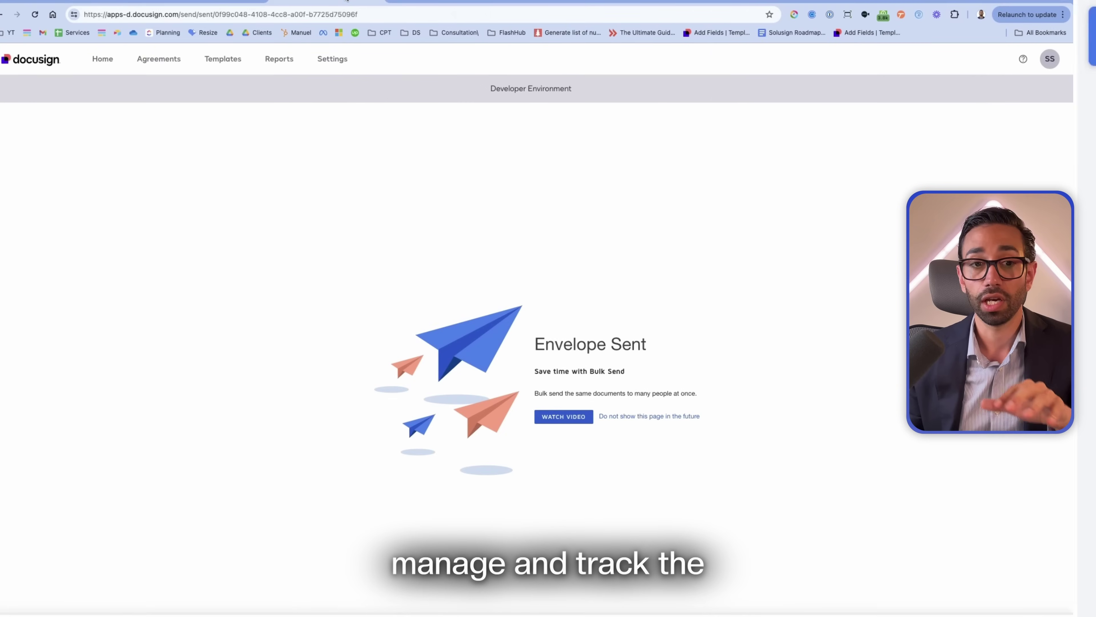
click(192, 61)
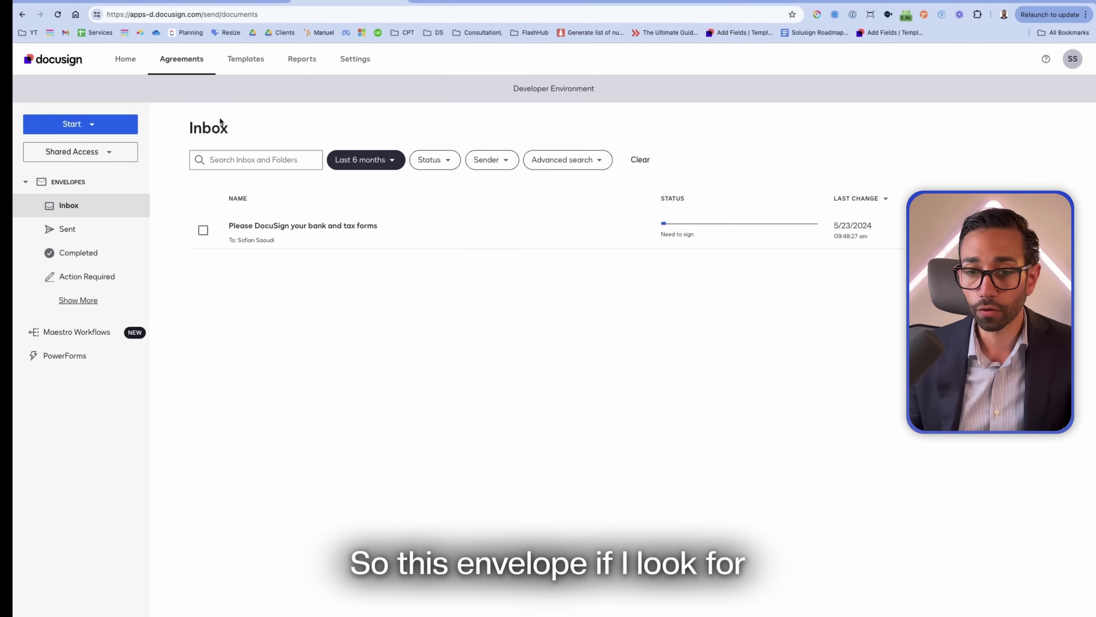
click(68, 229)
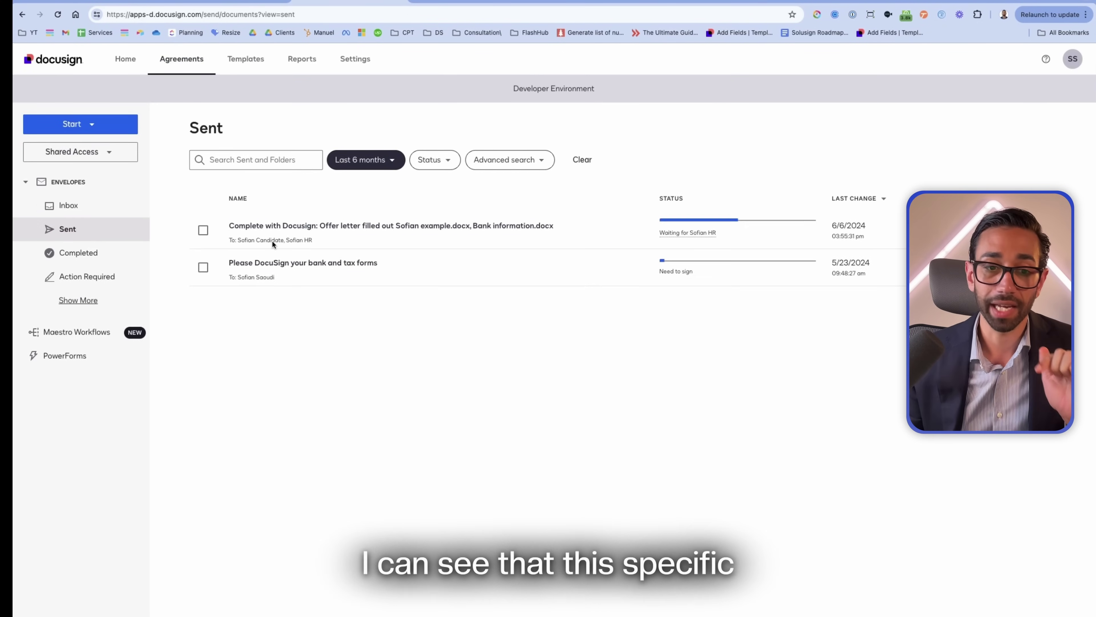
click(444, 227)
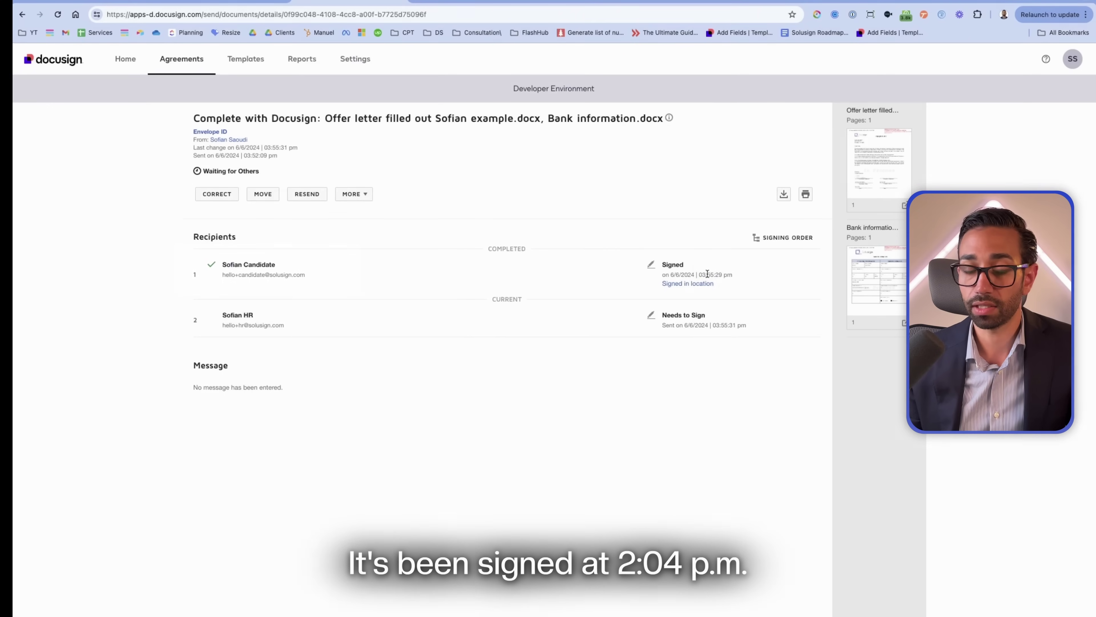
click(701, 273)
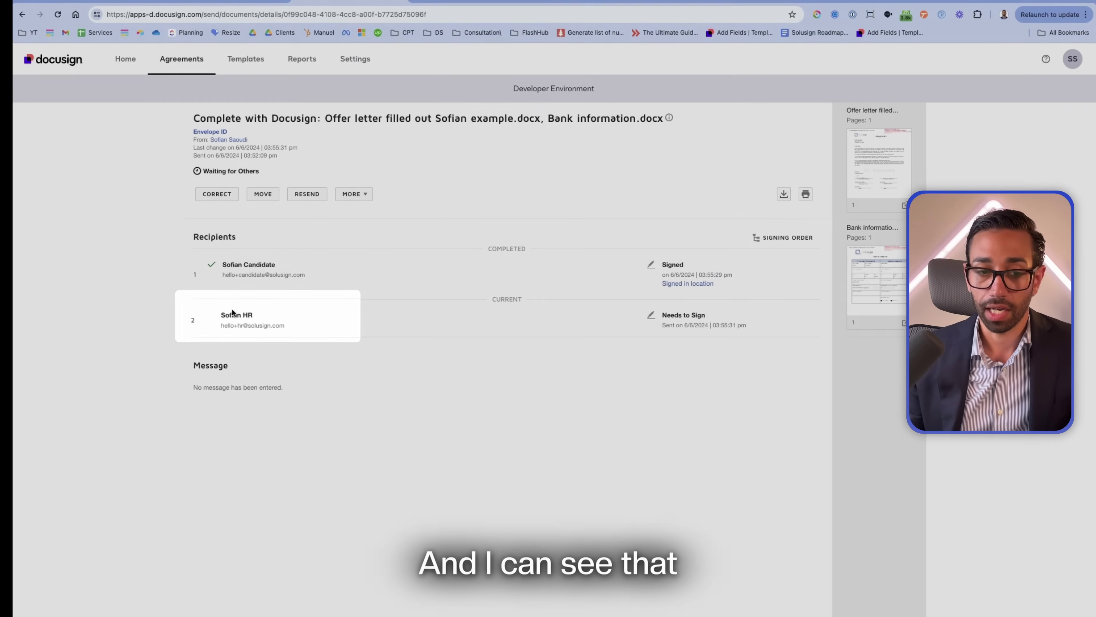
drag(215, 314, 297, 330)
click(330, 318)
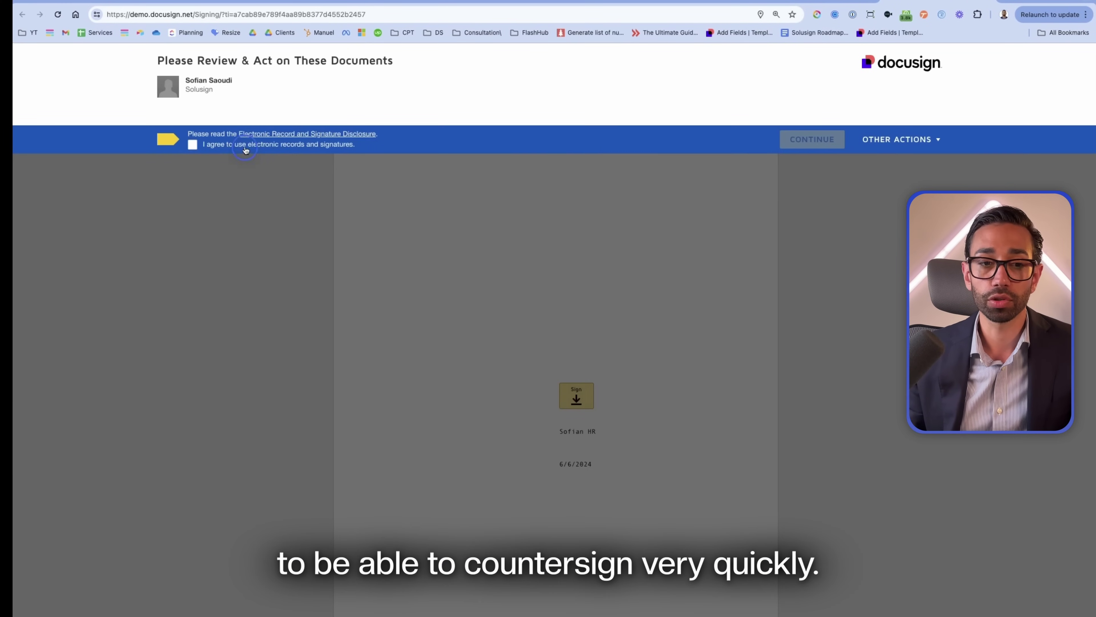
Step: Accept the electronic records disclosure as the HR recipient, sign the Employer's Signature field with the suggested style, and finish
click(193, 144)
click(789, 148)
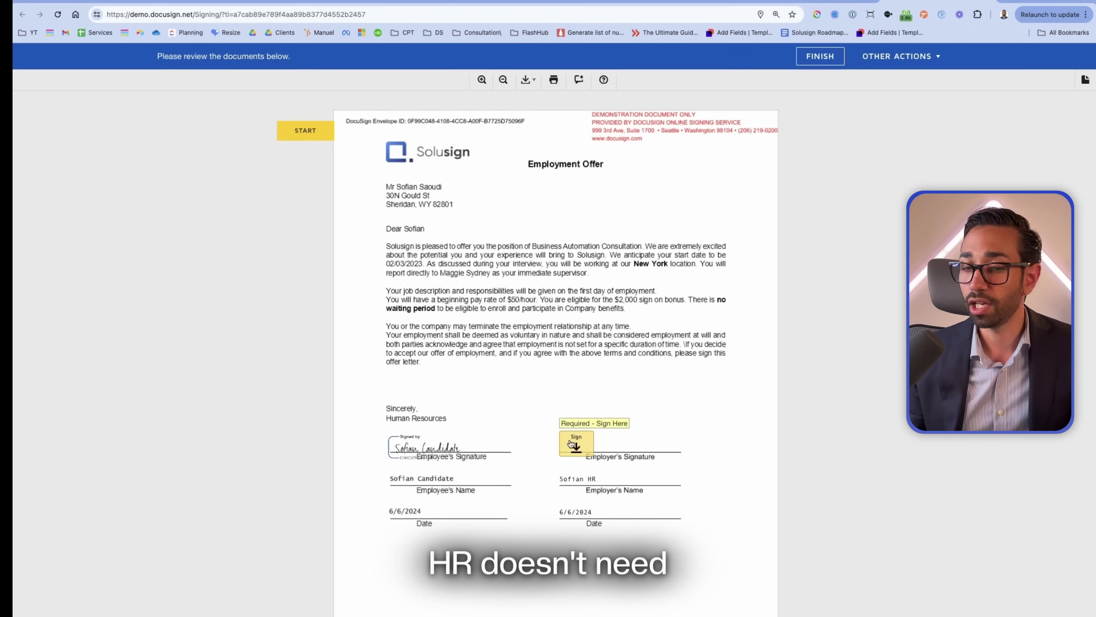
click(570, 444)
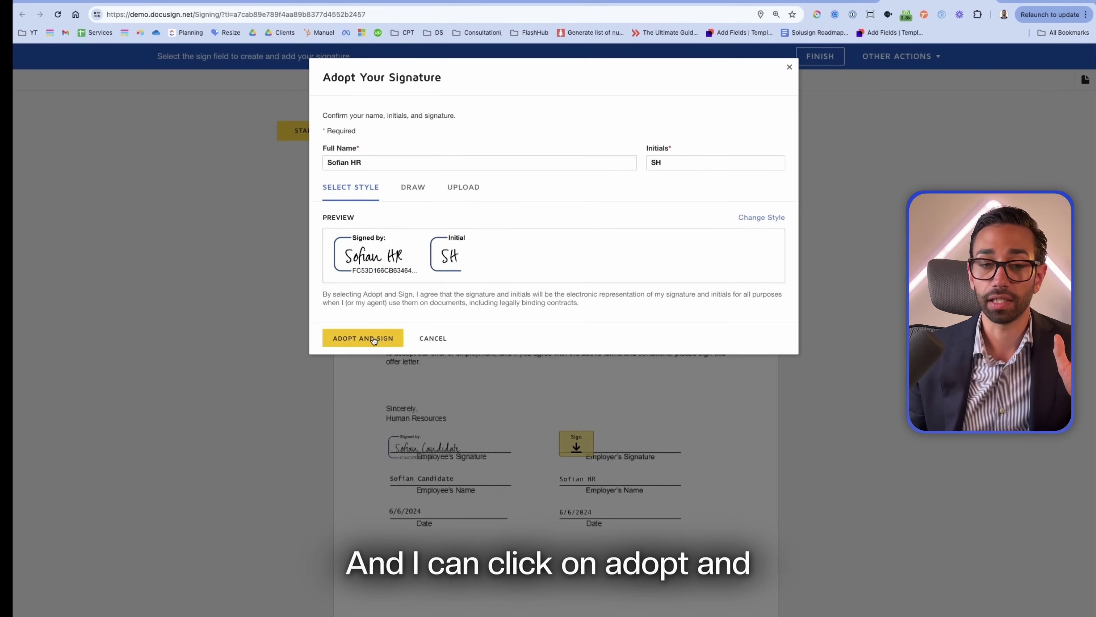
click(371, 340)
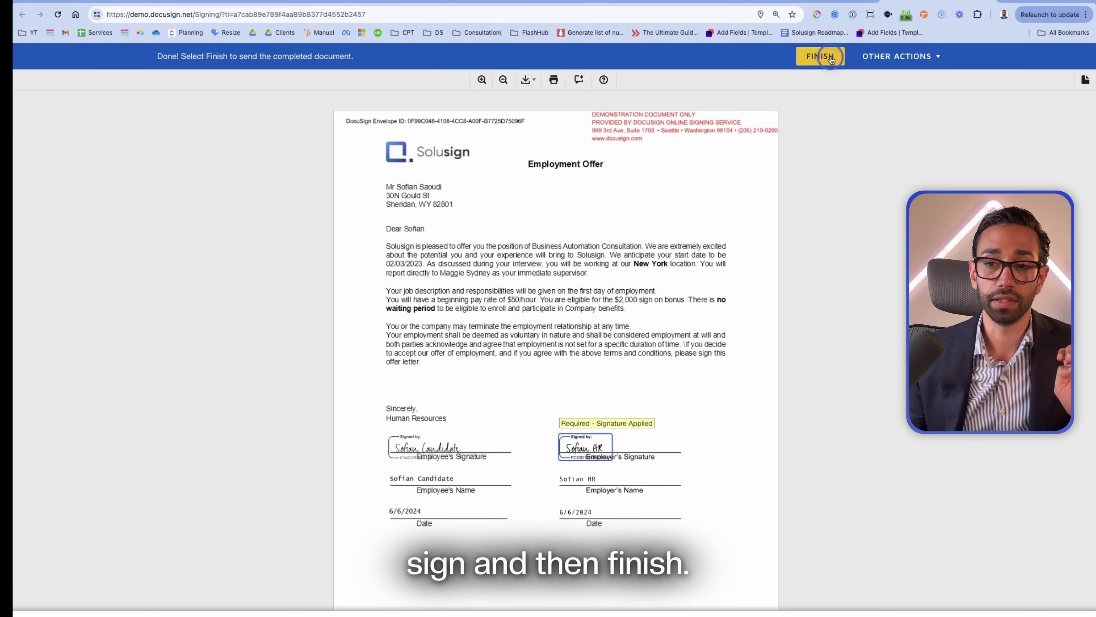
click(822, 56)
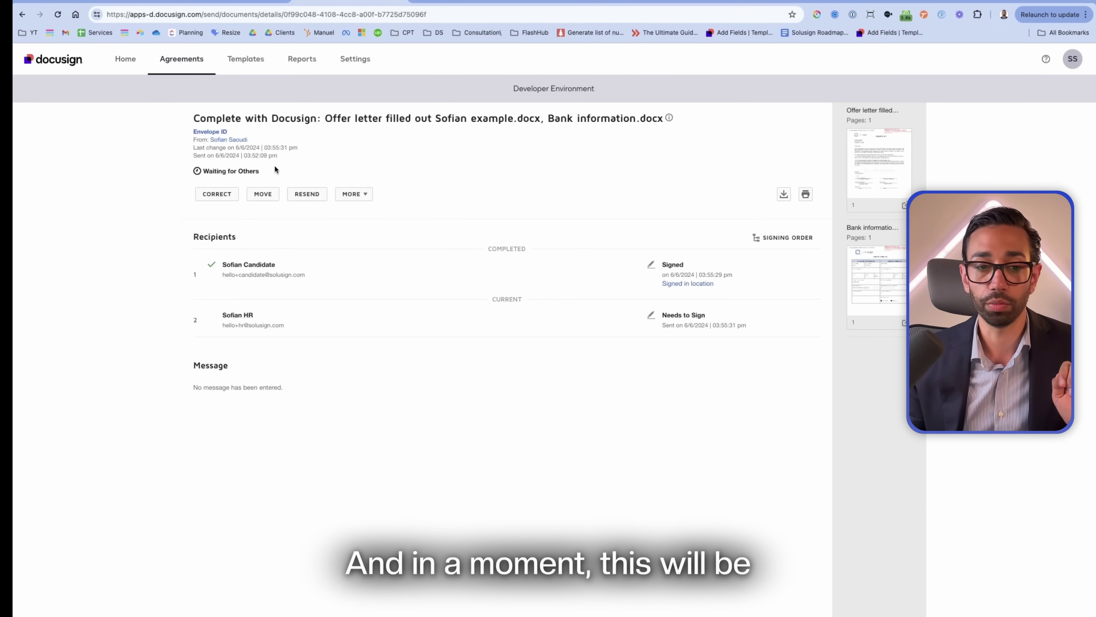
Step: Reload the envelope details to check for completion and open the completion e-mail in the inbox
click(340, 434)
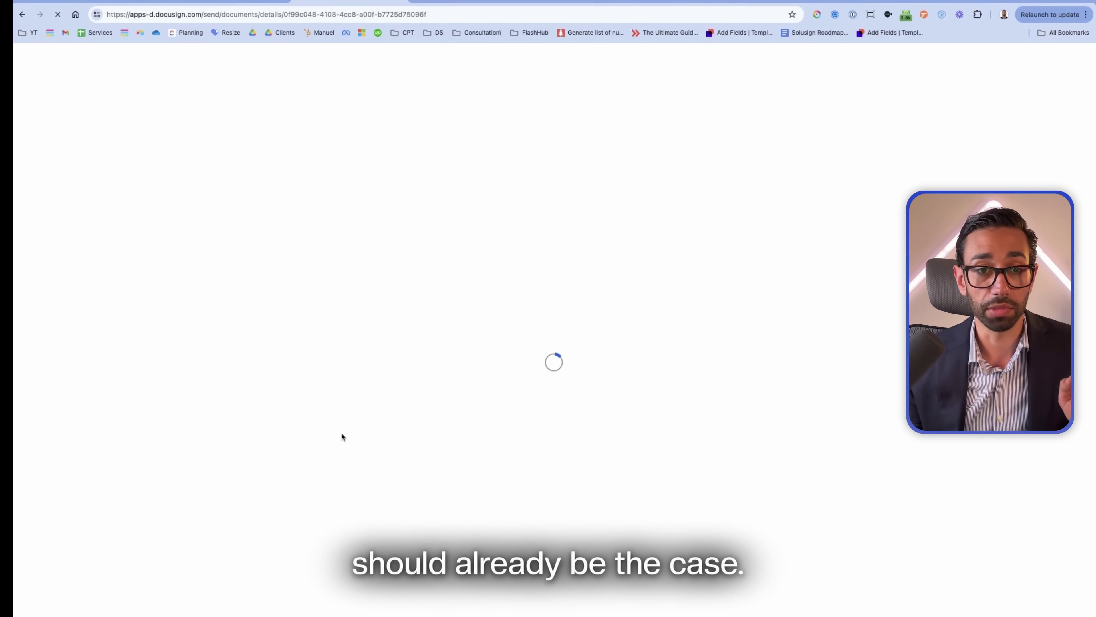
click(680, 418)
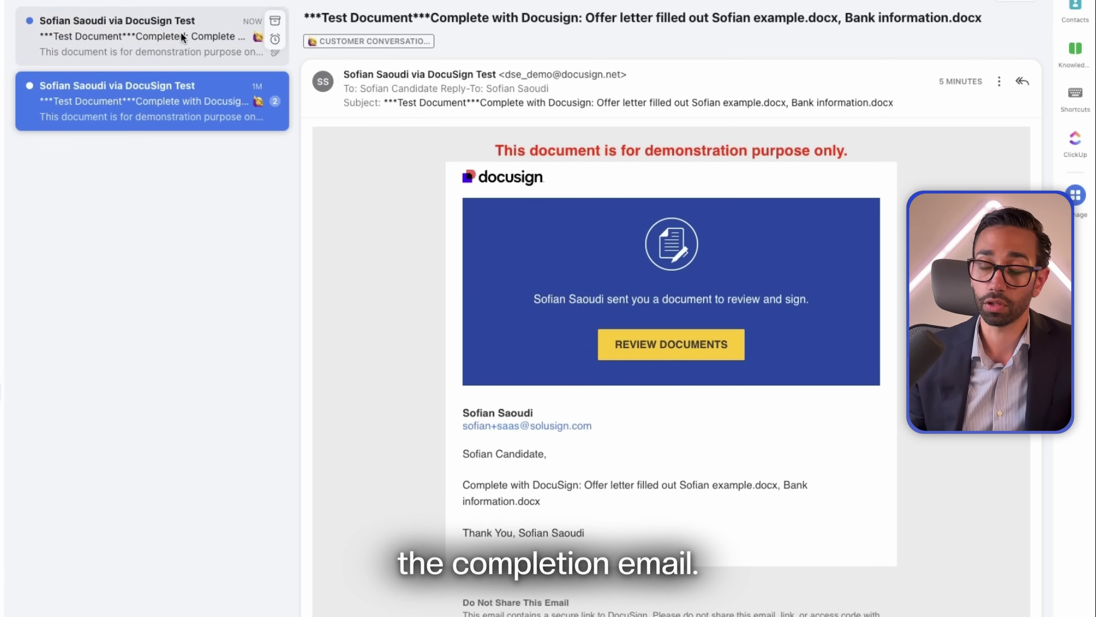
click(182, 39)
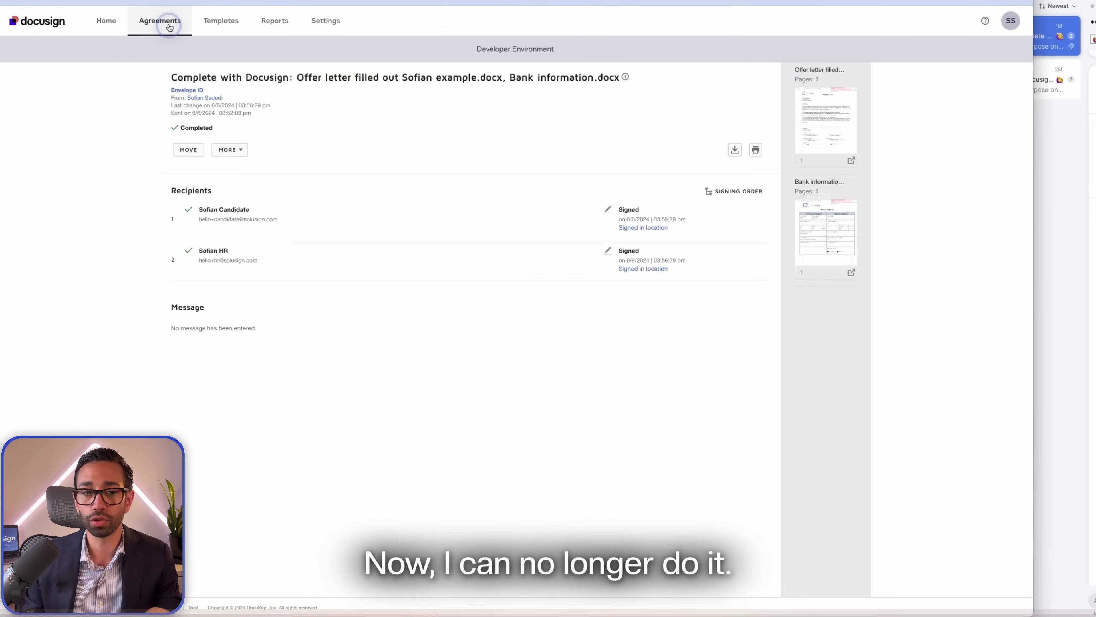
Step: Open the sent envelope "Please DocuSign your bank and tax forms" for correction
click(162, 22)
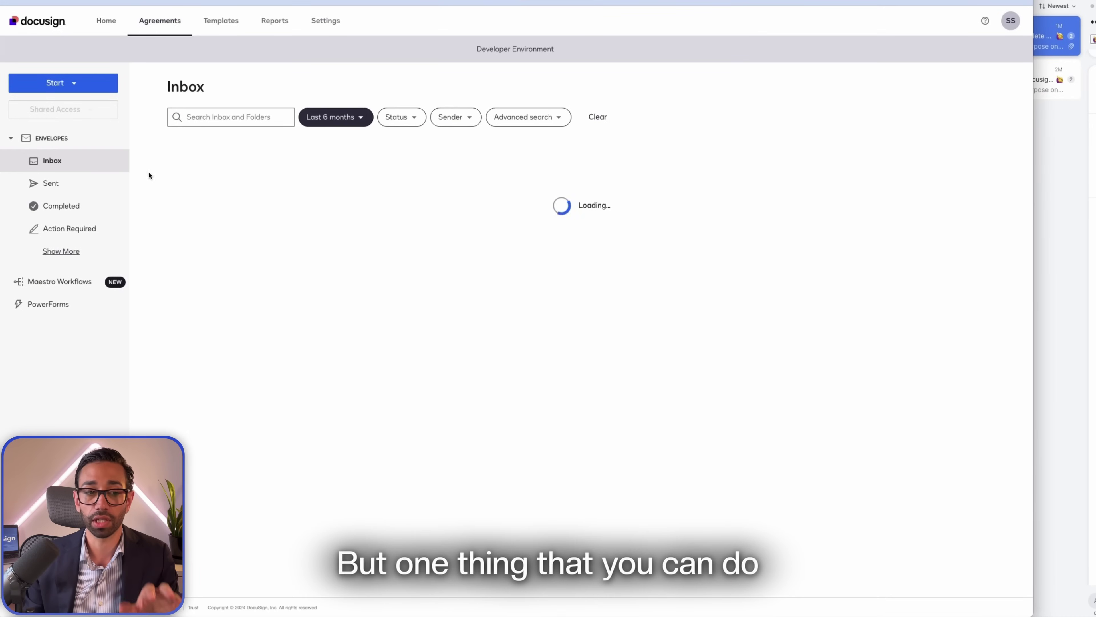
click(59, 183)
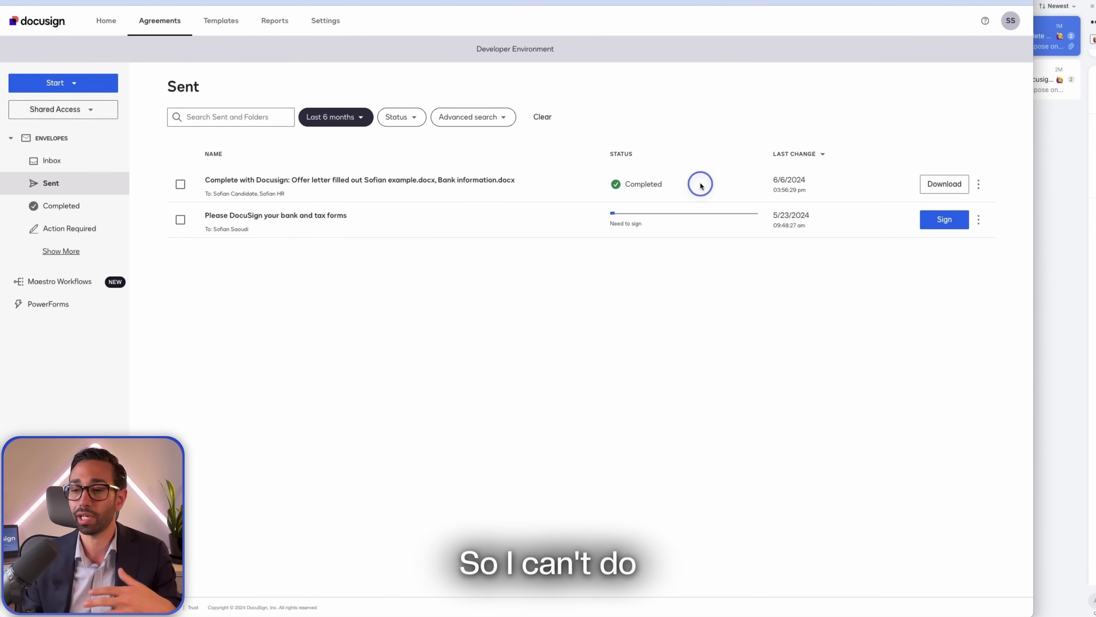
click(982, 181)
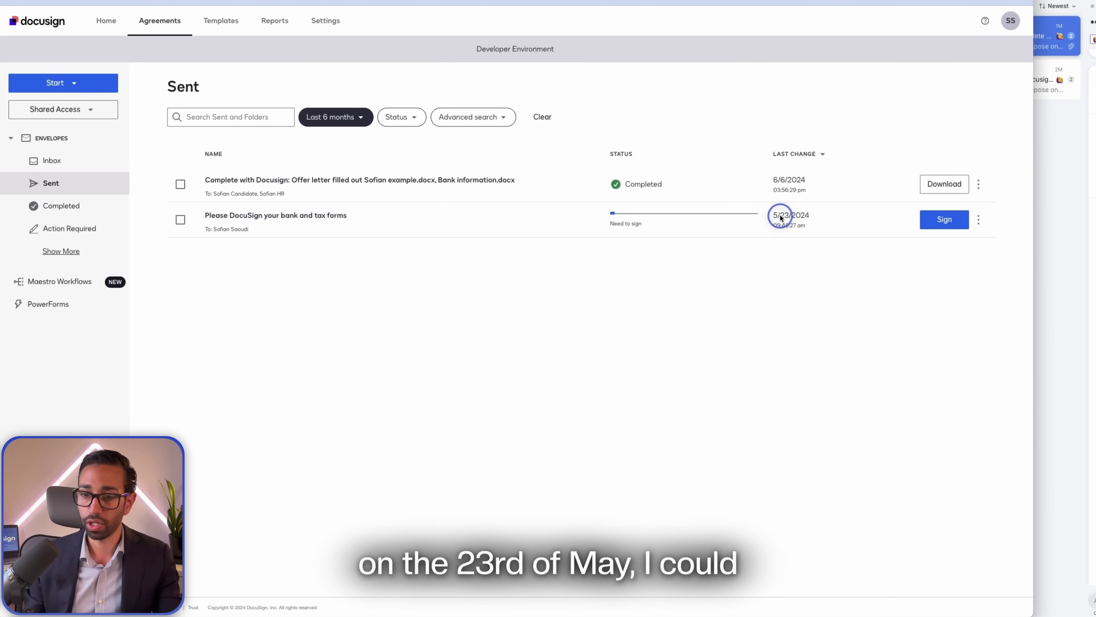
click(979, 219)
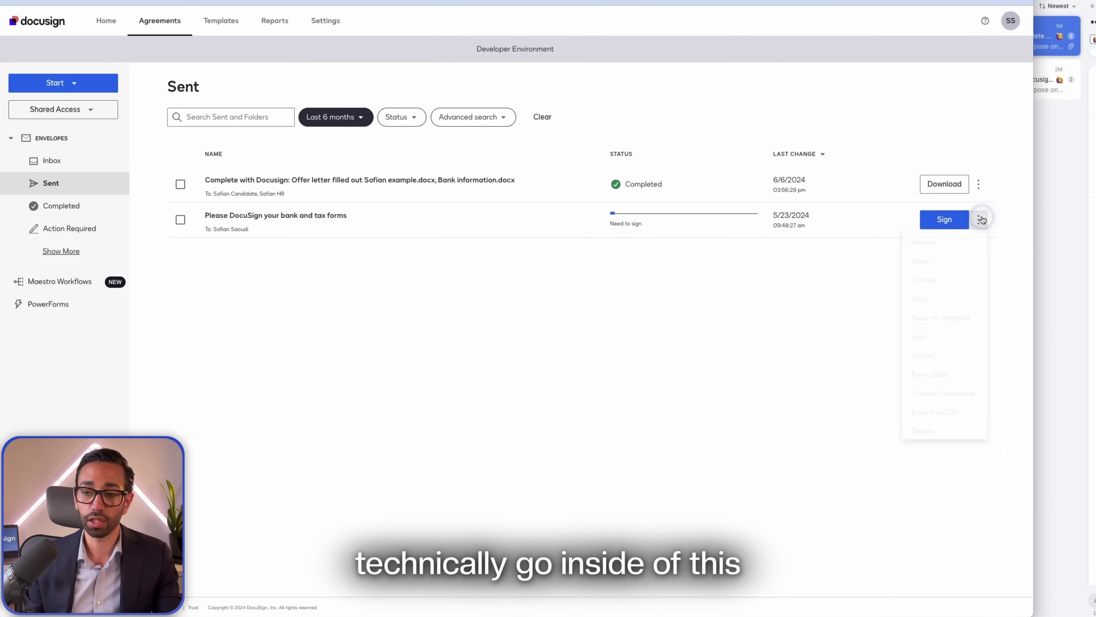
click(924, 280)
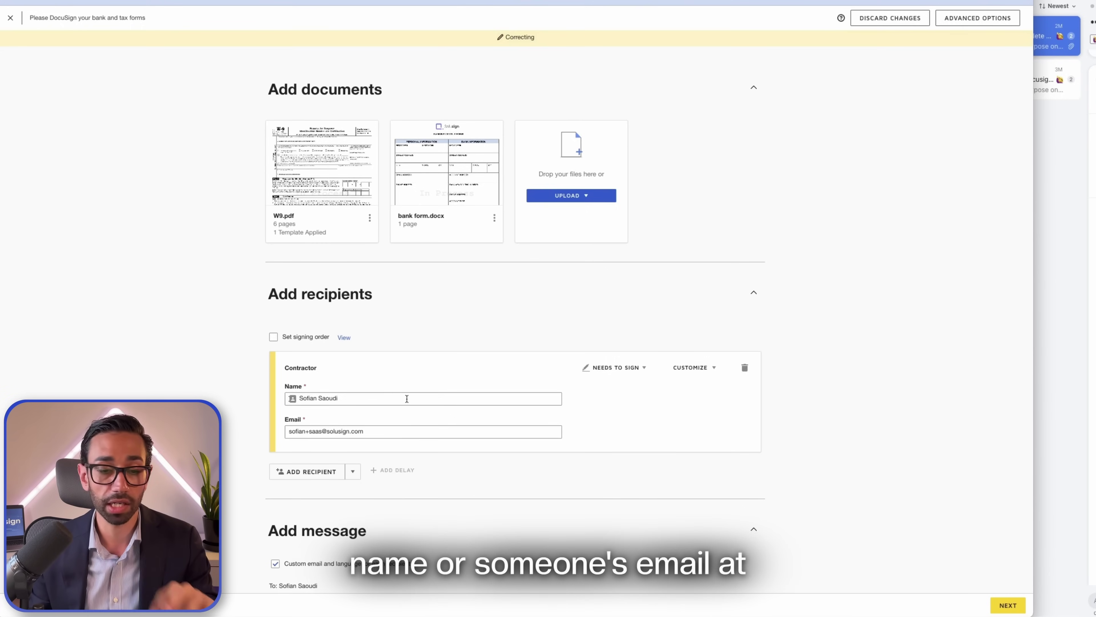
Step: Replace the Contractor recipient's e-mail with the suggested saved address
scroll(414, 384, down, 3)
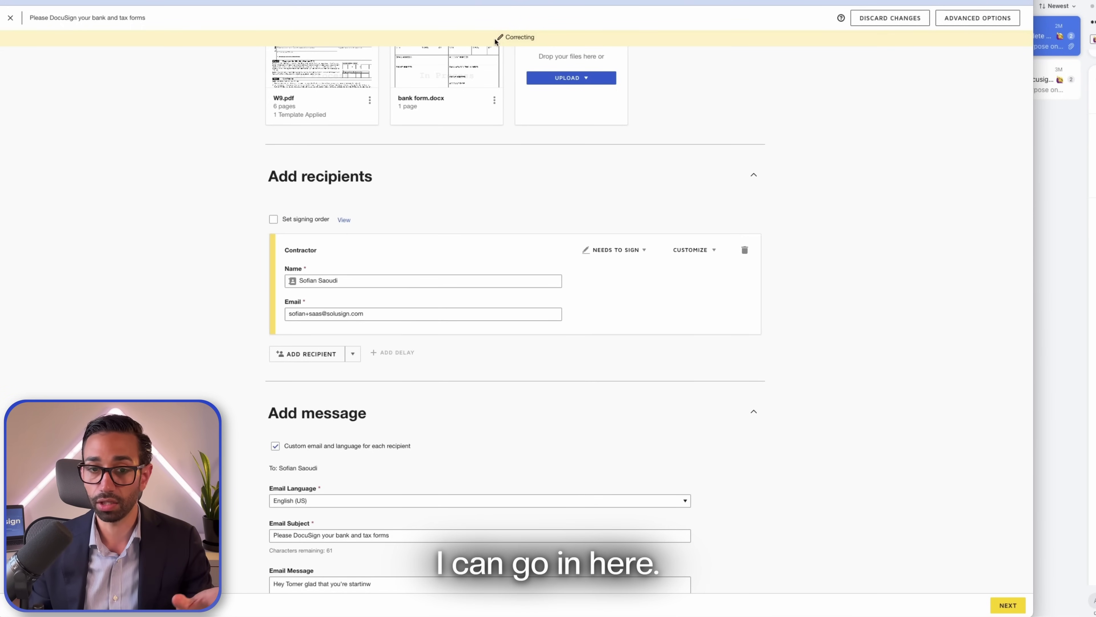
click(291, 313)
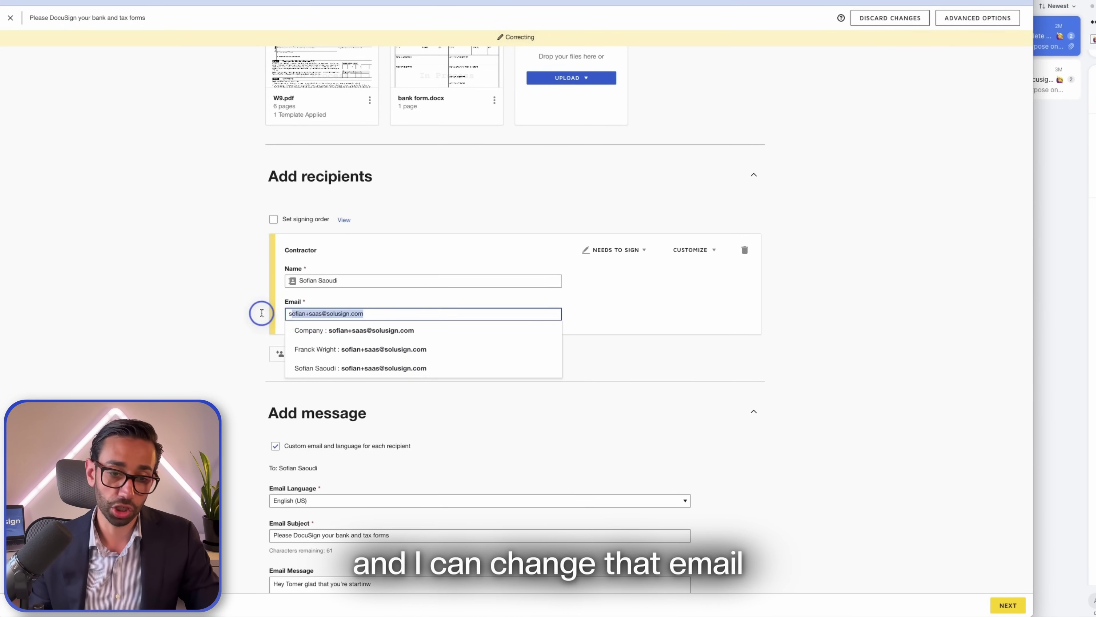
text(ZEM)
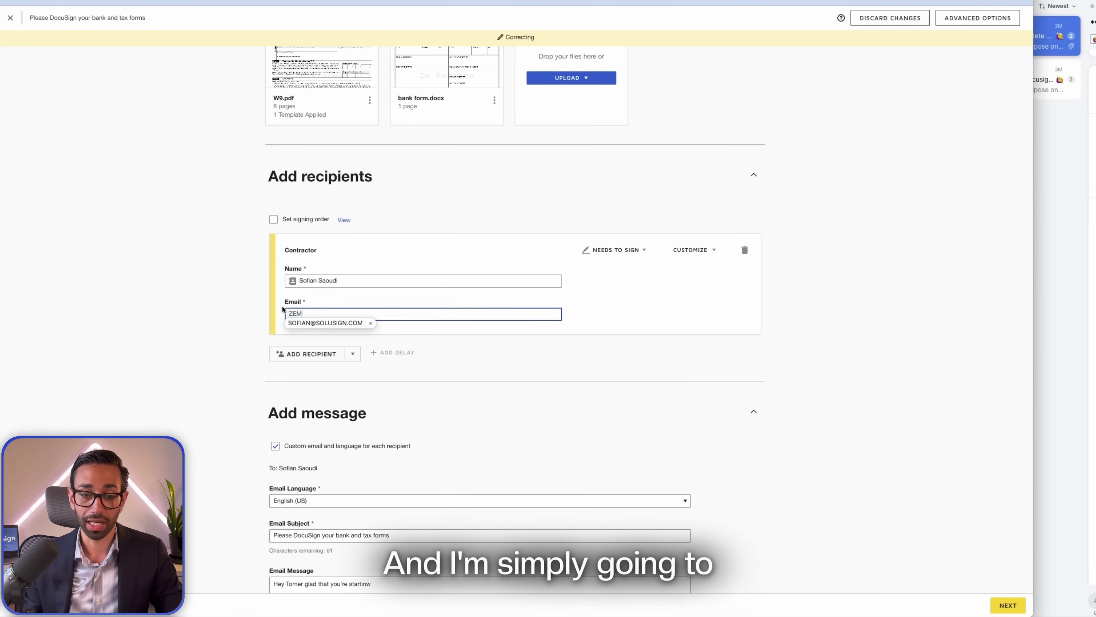
click(310, 323)
scroll(656, 367, down, 2)
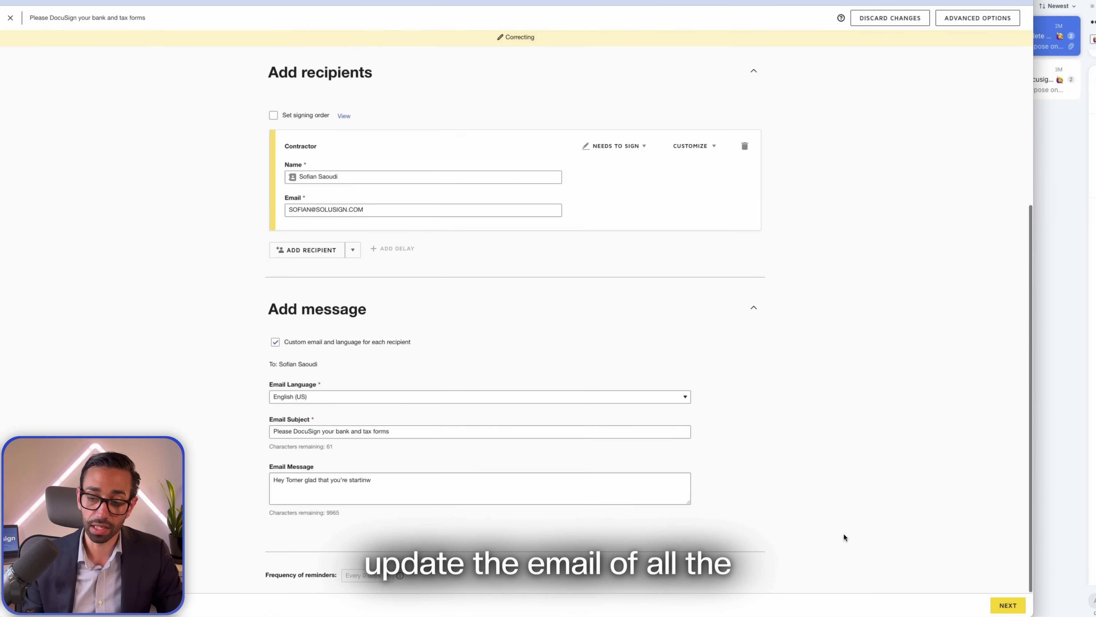
Step: Submit the correction of the bank and tax forms envelope and resend it to the recipient
click(1006, 604)
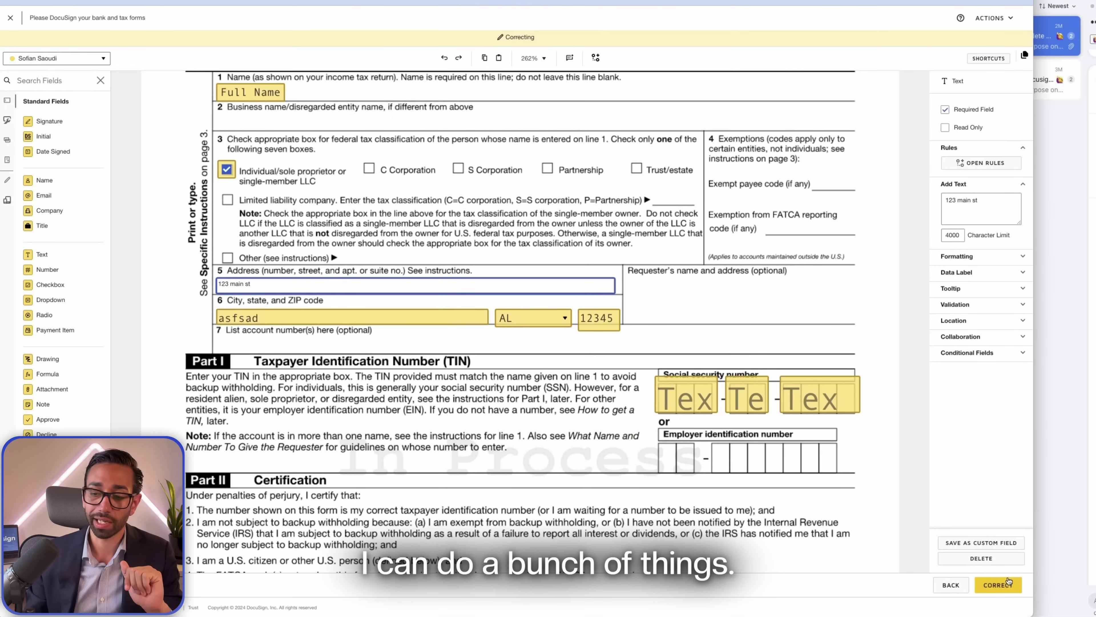
click(998, 585)
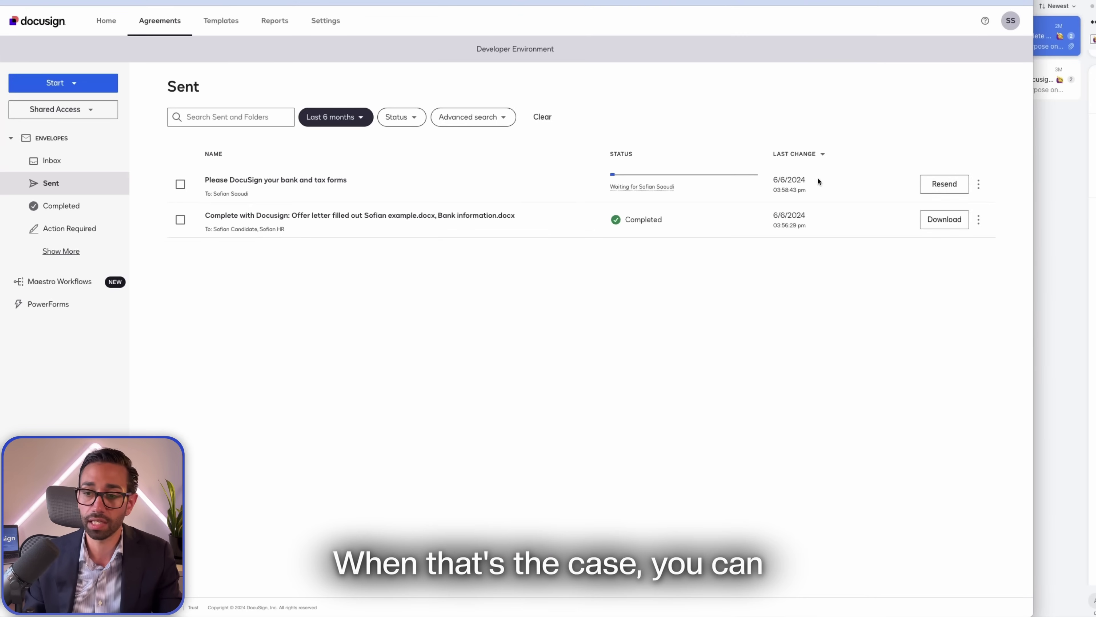
click(938, 185)
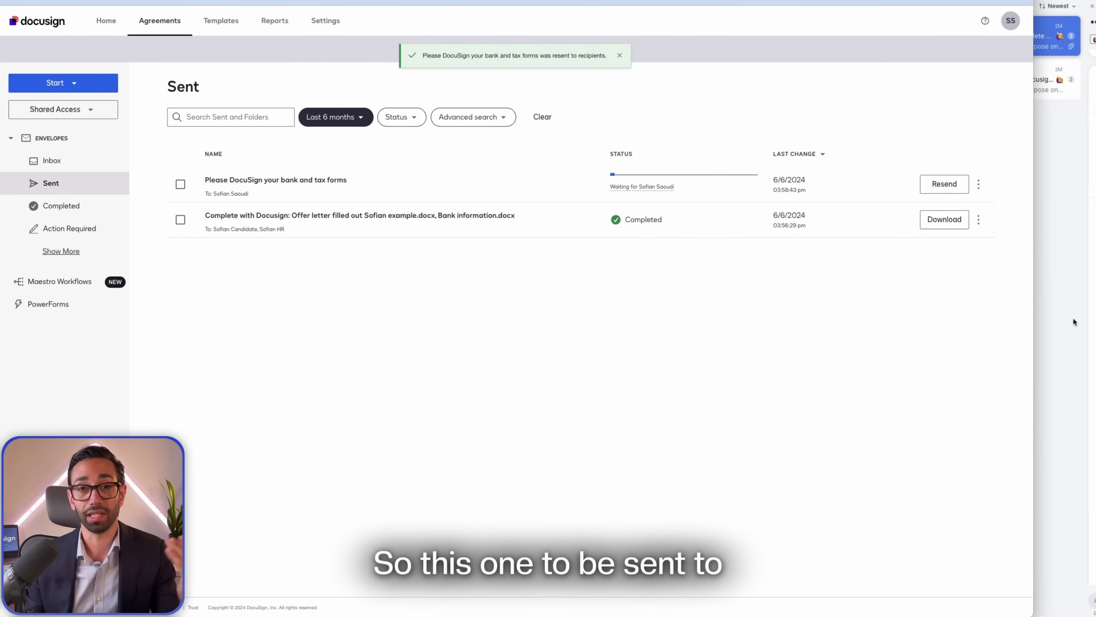
Step: Void the "Please DocuSign your bank and tax forms" envelope with the reason "not needed"
click(978, 184)
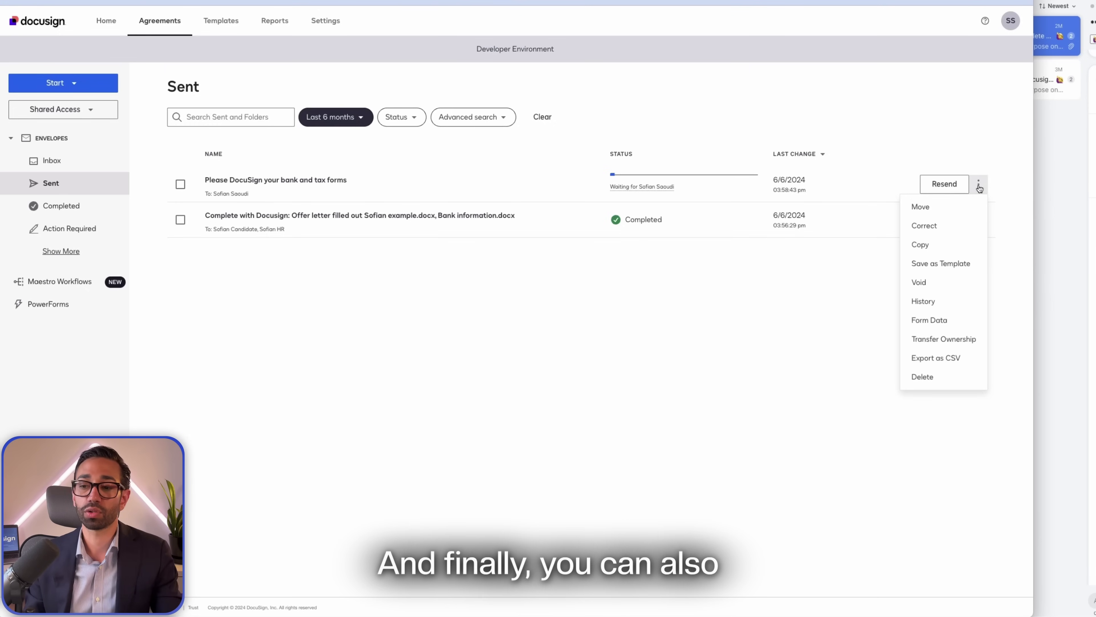
click(921, 284)
click(502, 127)
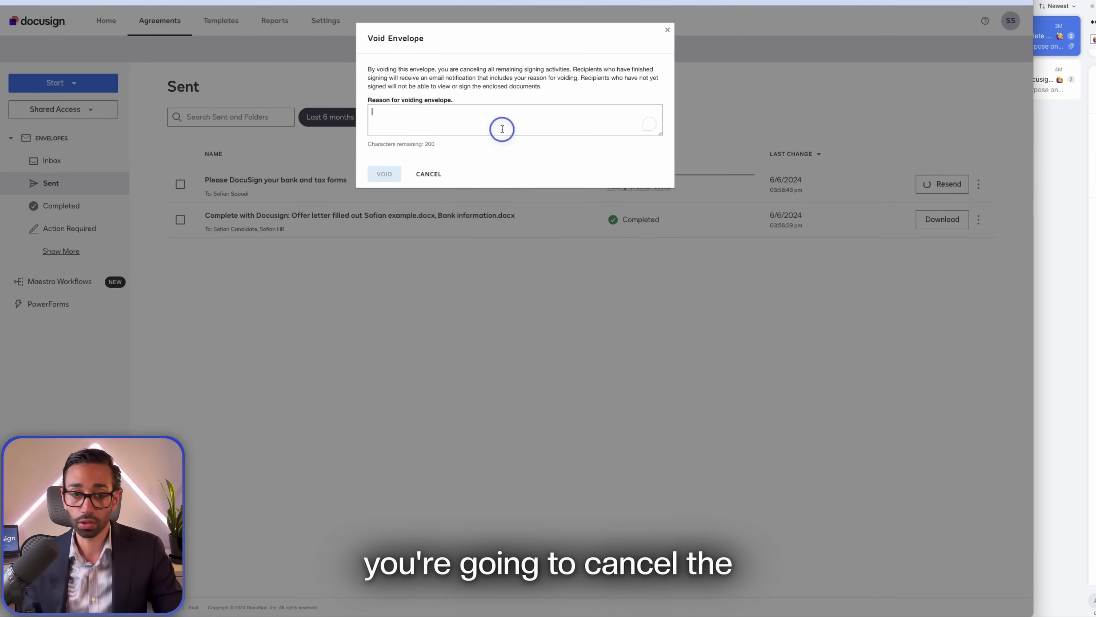
text(not needed)
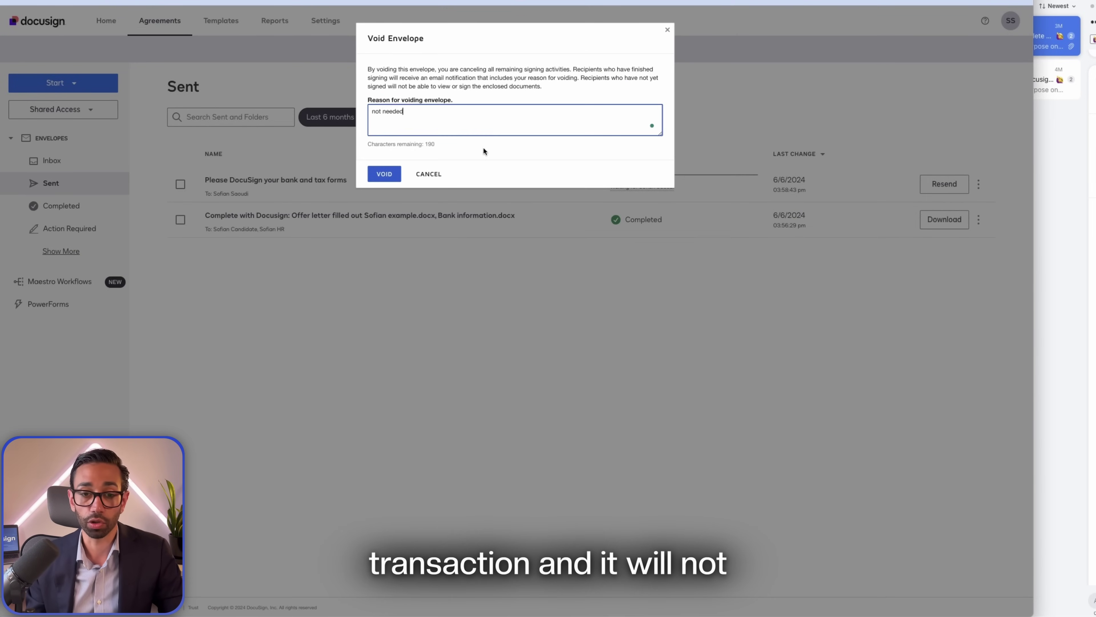
click(384, 173)
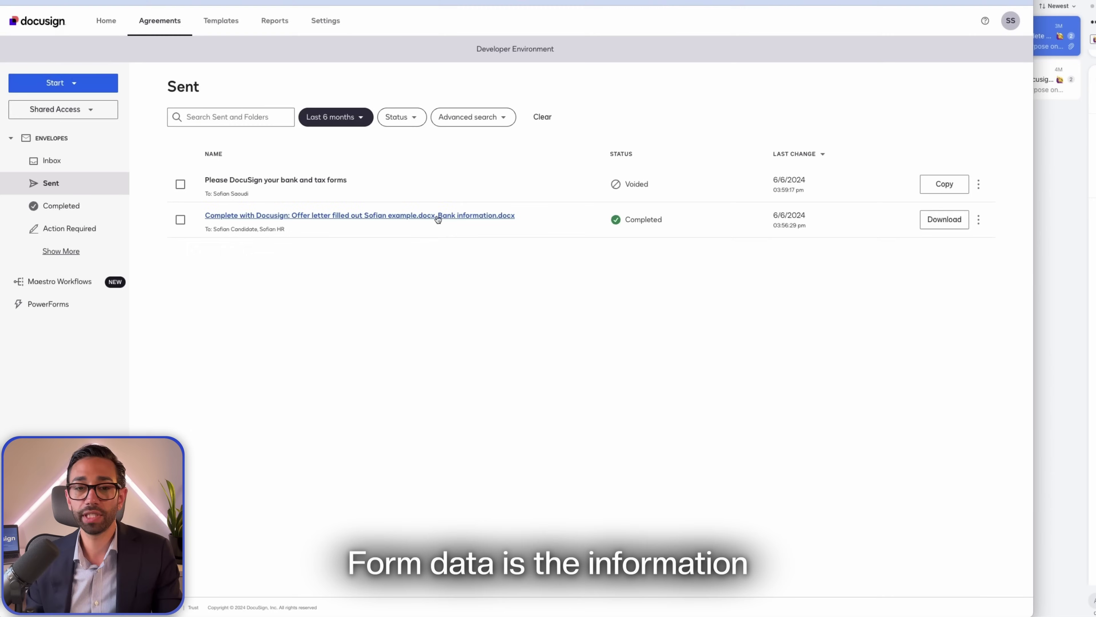
Step: Open the completed offer letter envelope and review the personal and bank details in its signed bank information form
click(437, 215)
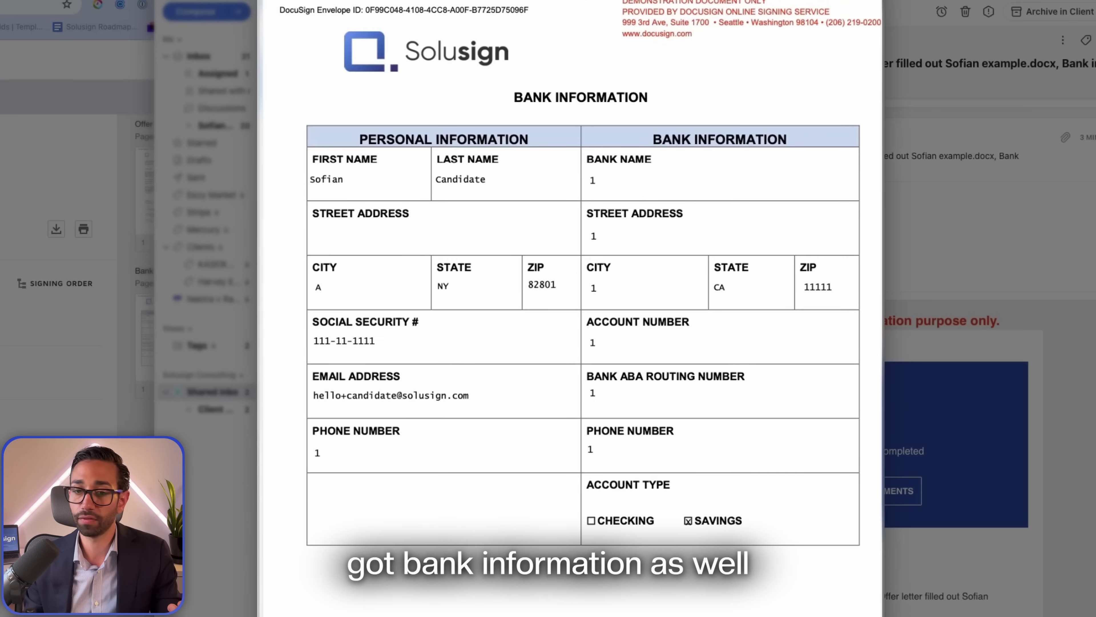
scroll(572, 303, down, 1)
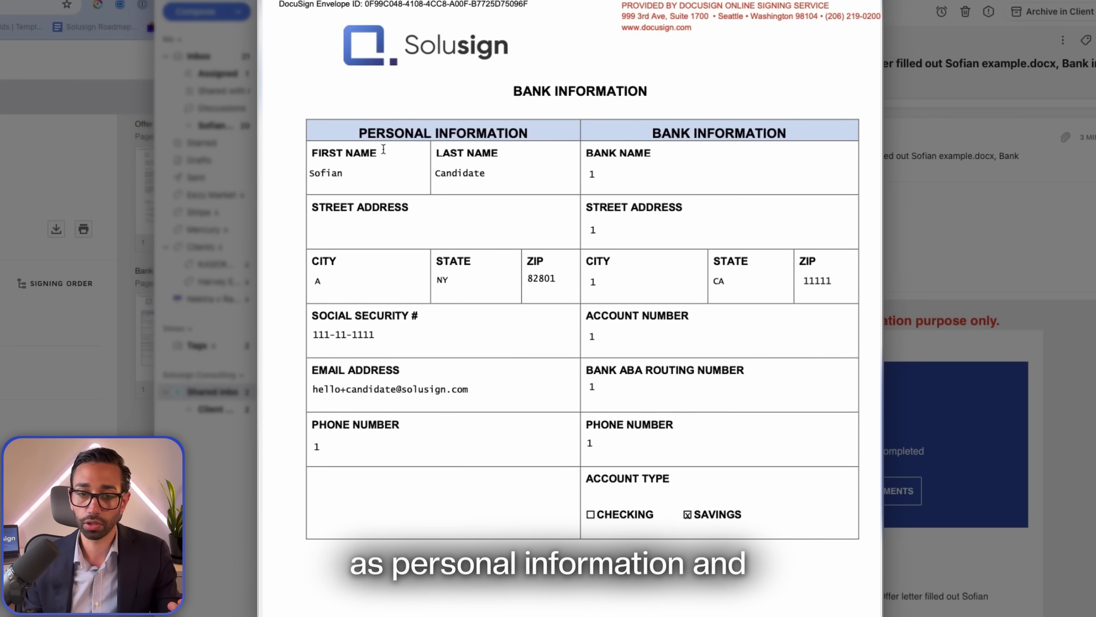
right_click(455, 173)
click(458, 180)
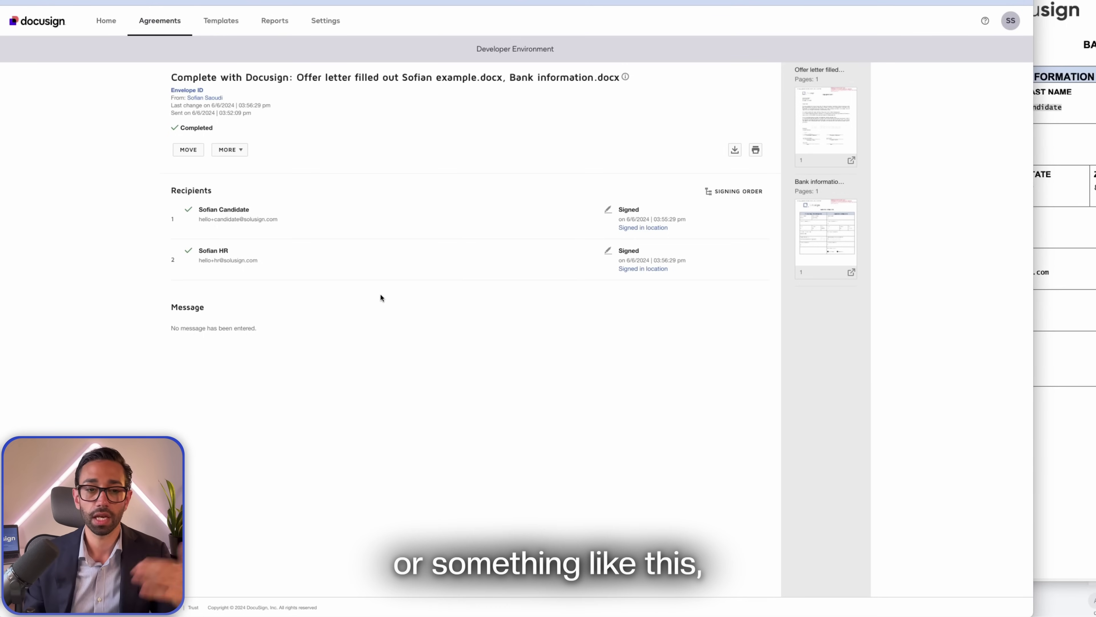
Step: Open the completed envelope's form data and examine the field values entered by the recipients
click(233, 149)
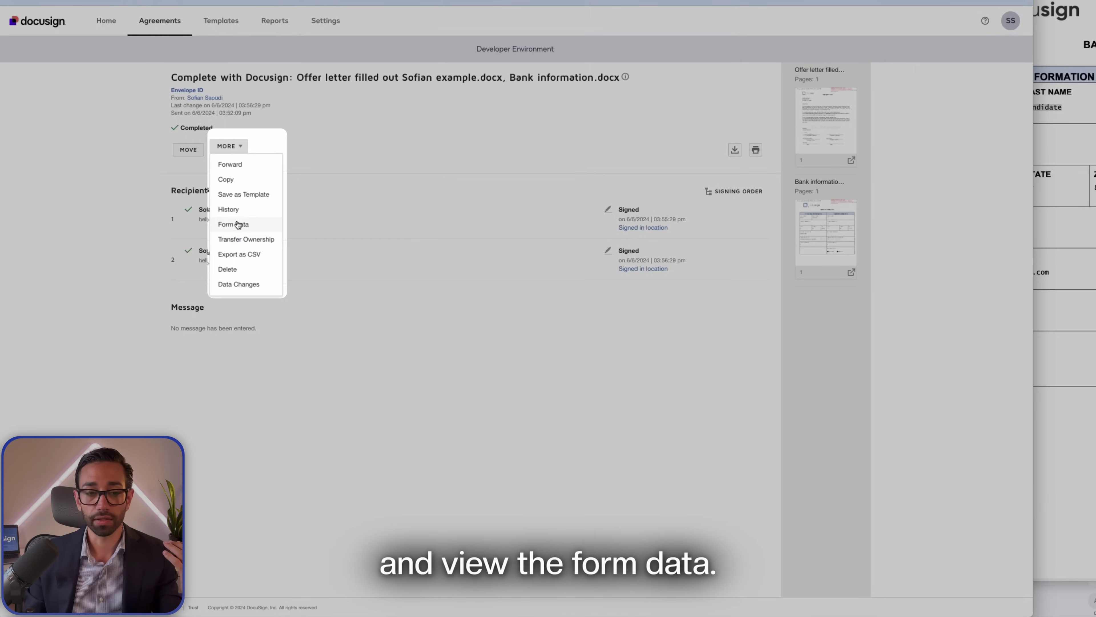
click(237, 224)
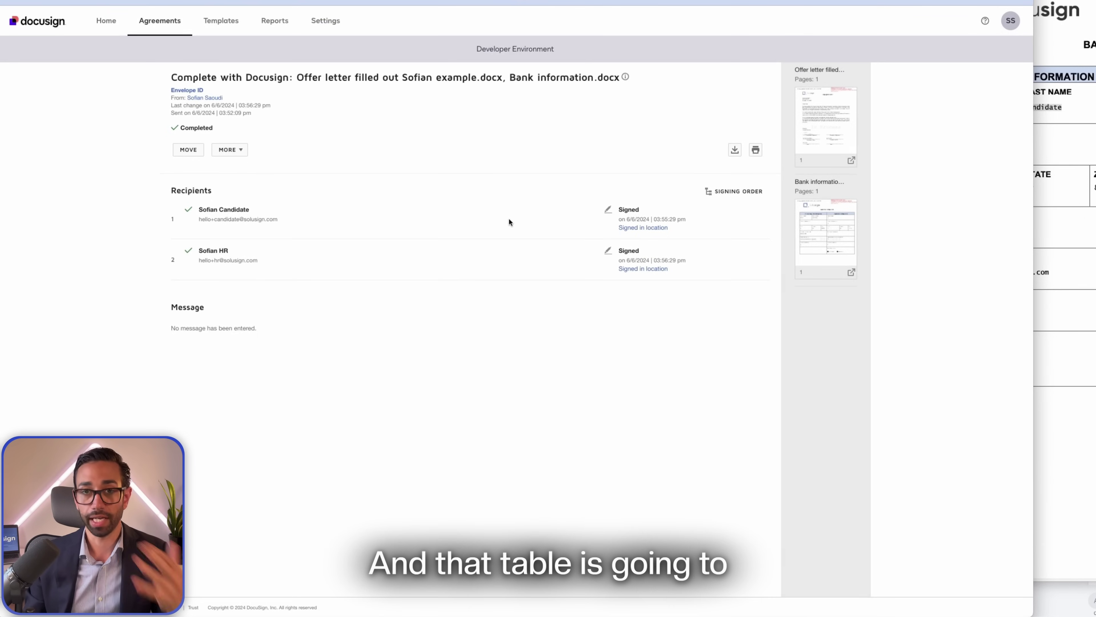
scroll(461, 312, down, 2)
scroll(534, 324, down, 1)
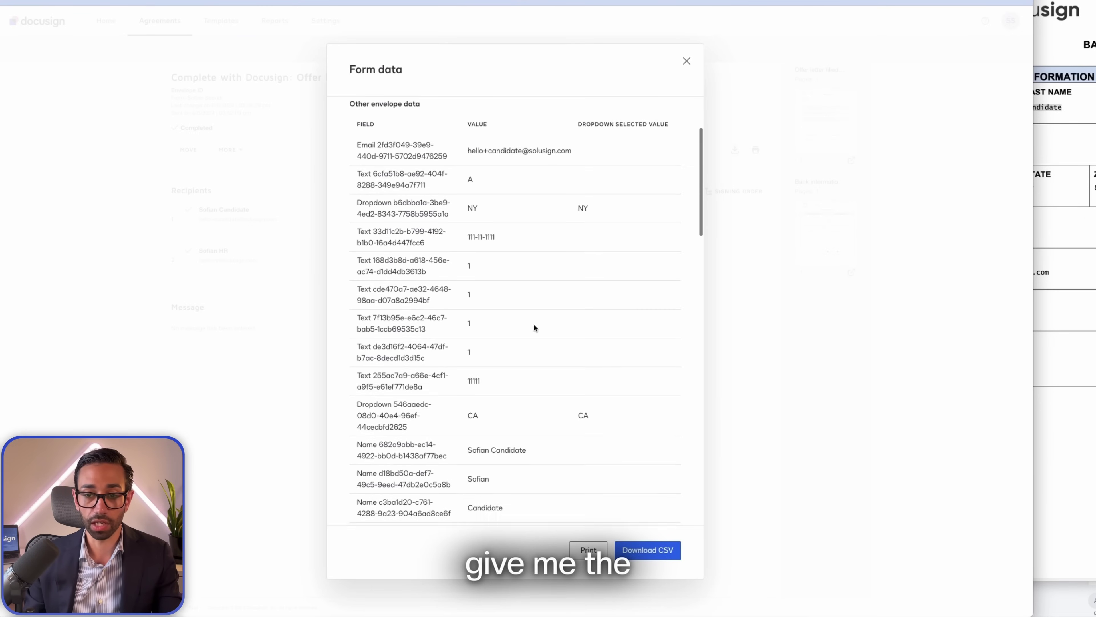
scroll(550, 323, up, 4)
scroll(520, 328, down, 3)
scroll(520, 328, down, 2)
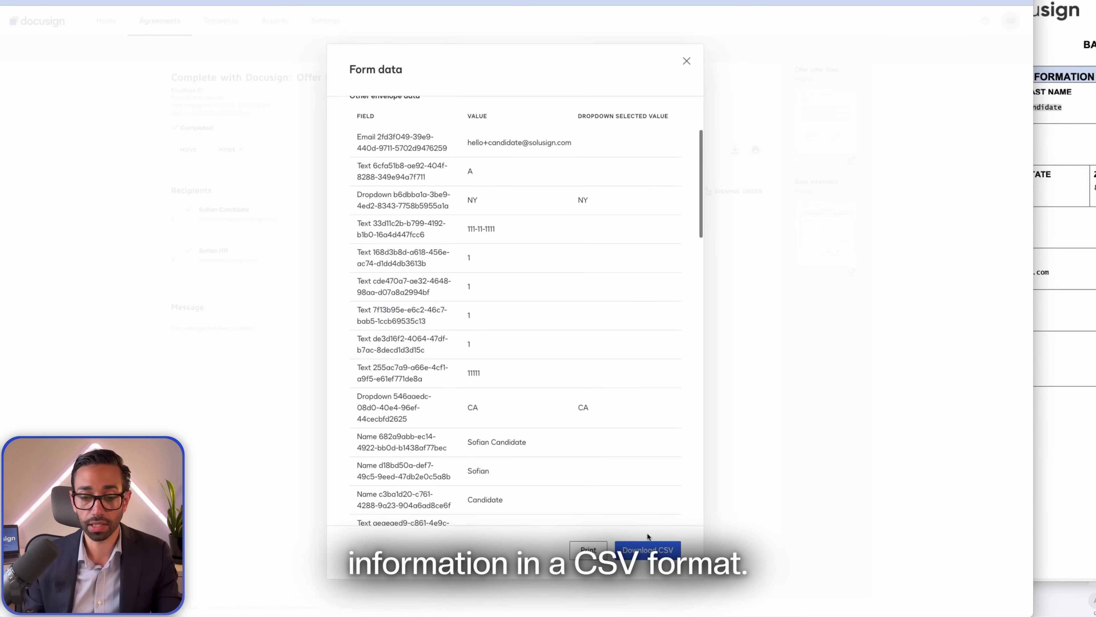
scroll(561, 310, up, 4)
scroll(453, 354, down, 10)
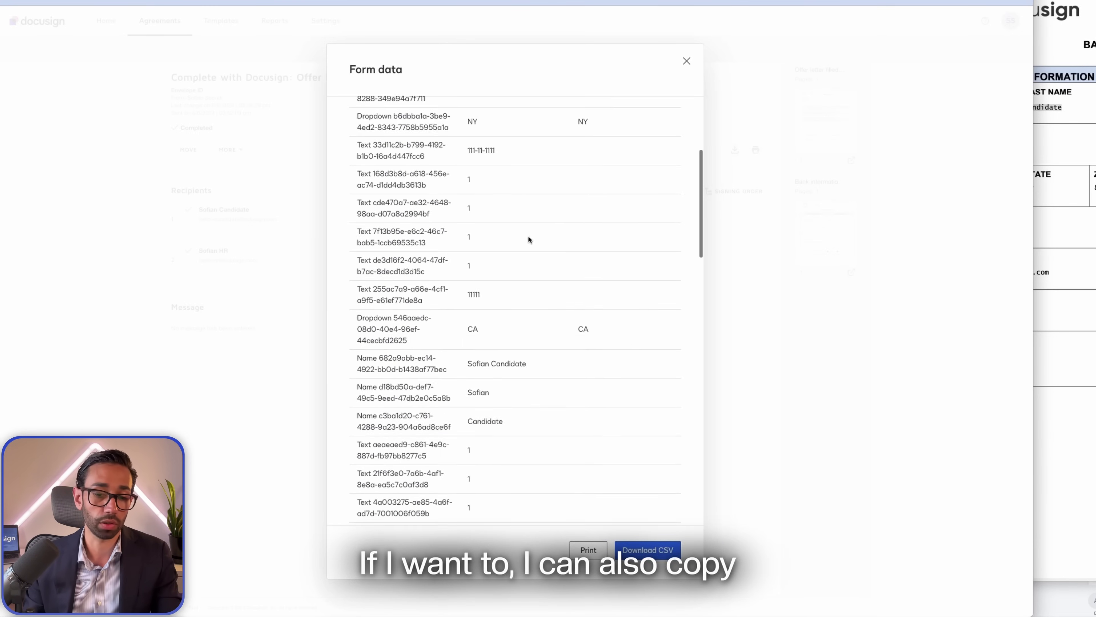